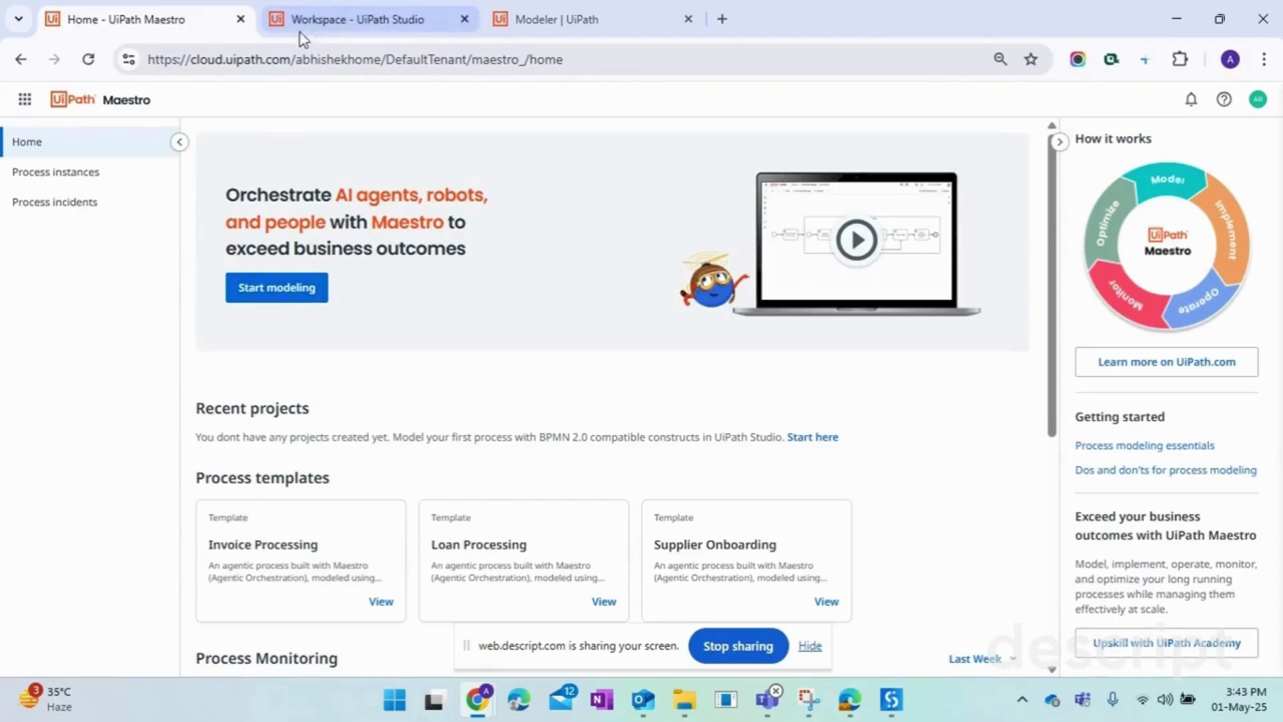
# - Create a new Agentic Process project in the UiPath Studio workspace and check the standalone Modeler start page
pyautogui.click(338, 19)
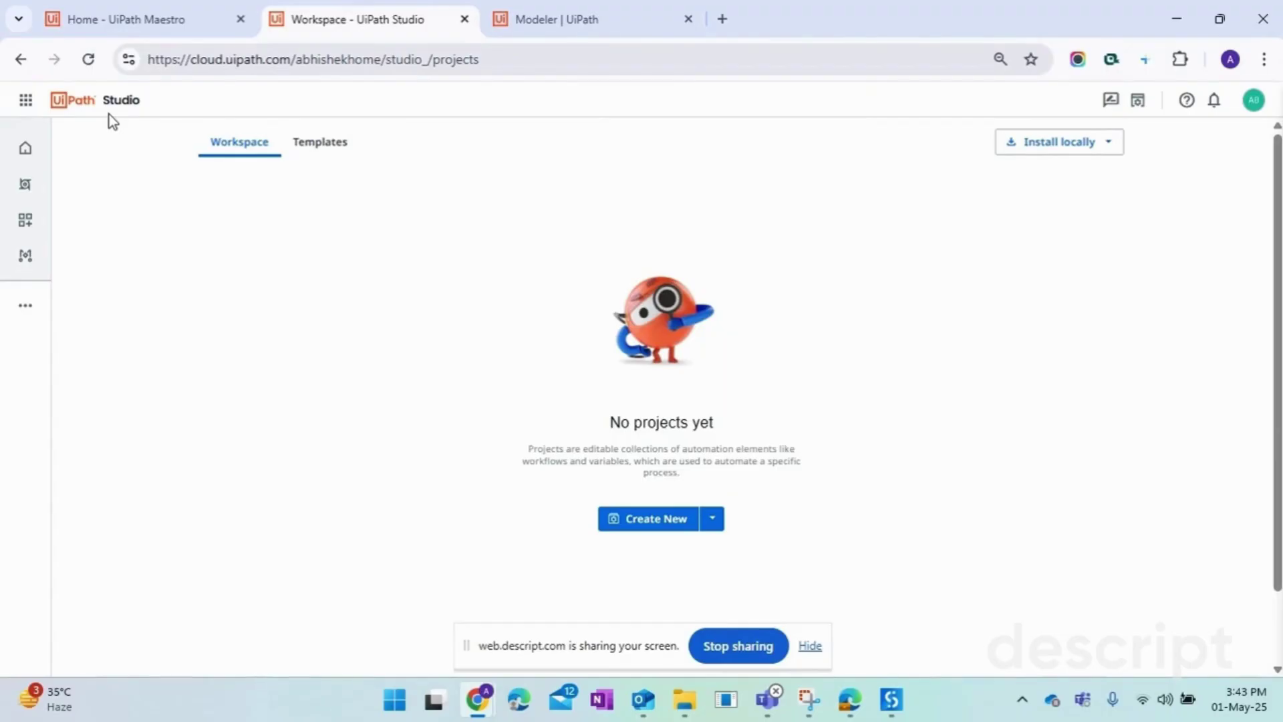
pyautogui.click(712, 524)
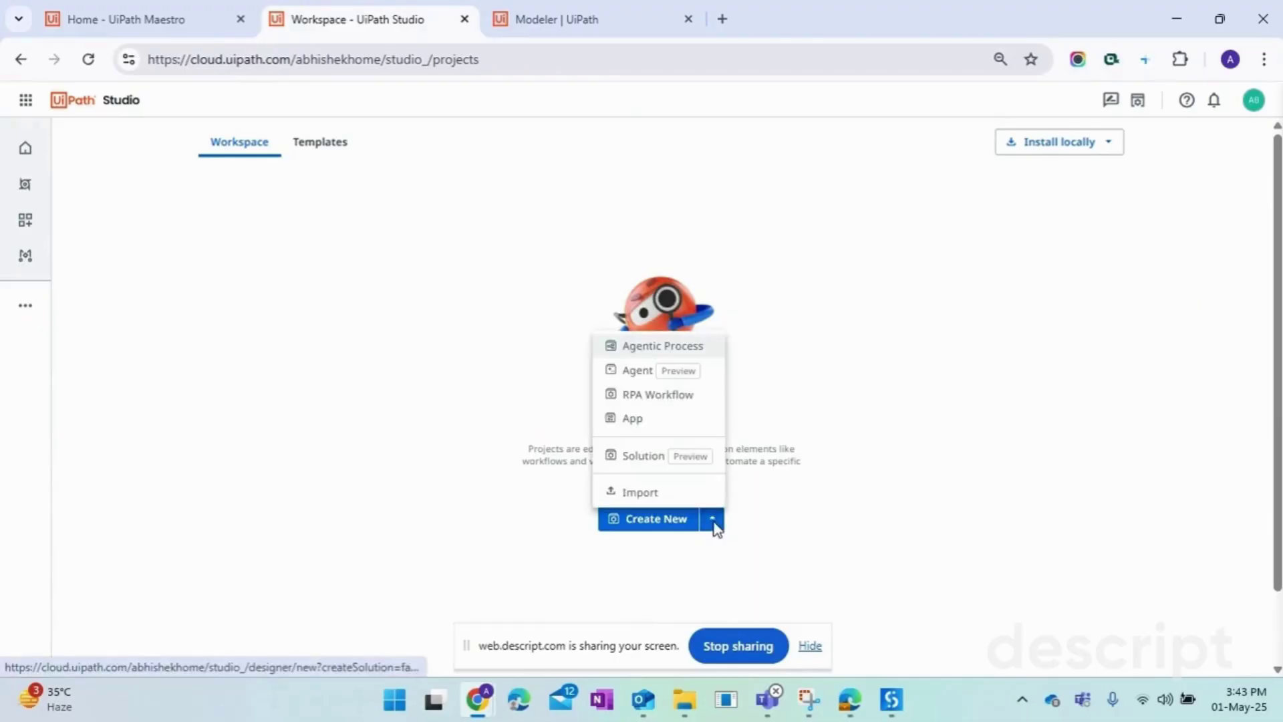
pyautogui.click(648, 353)
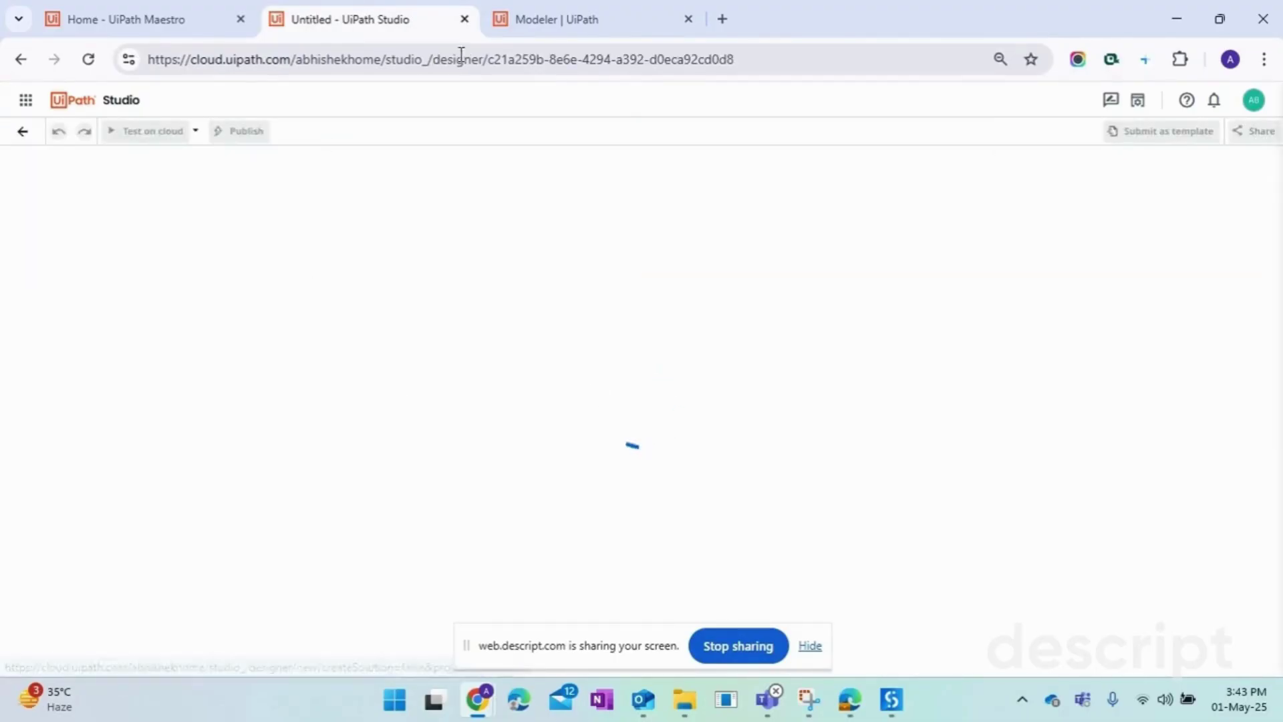
pyautogui.click(543, 19)
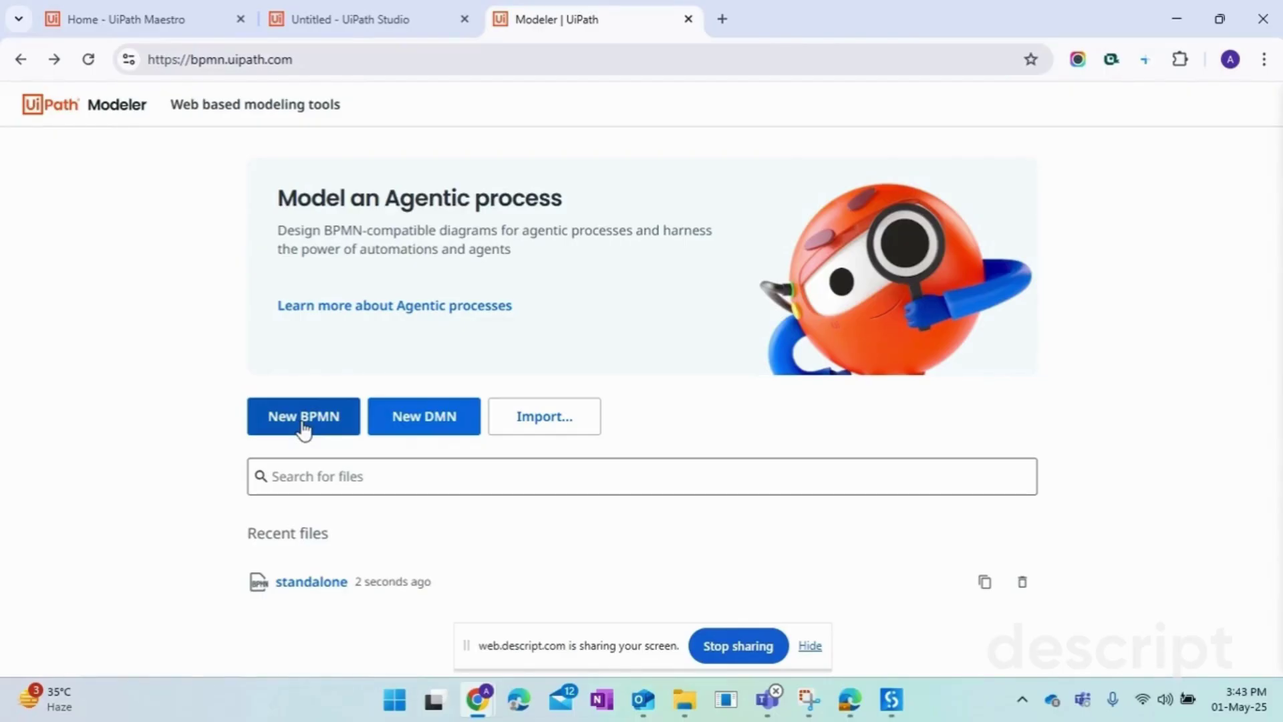
pyautogui.click(323, 15)
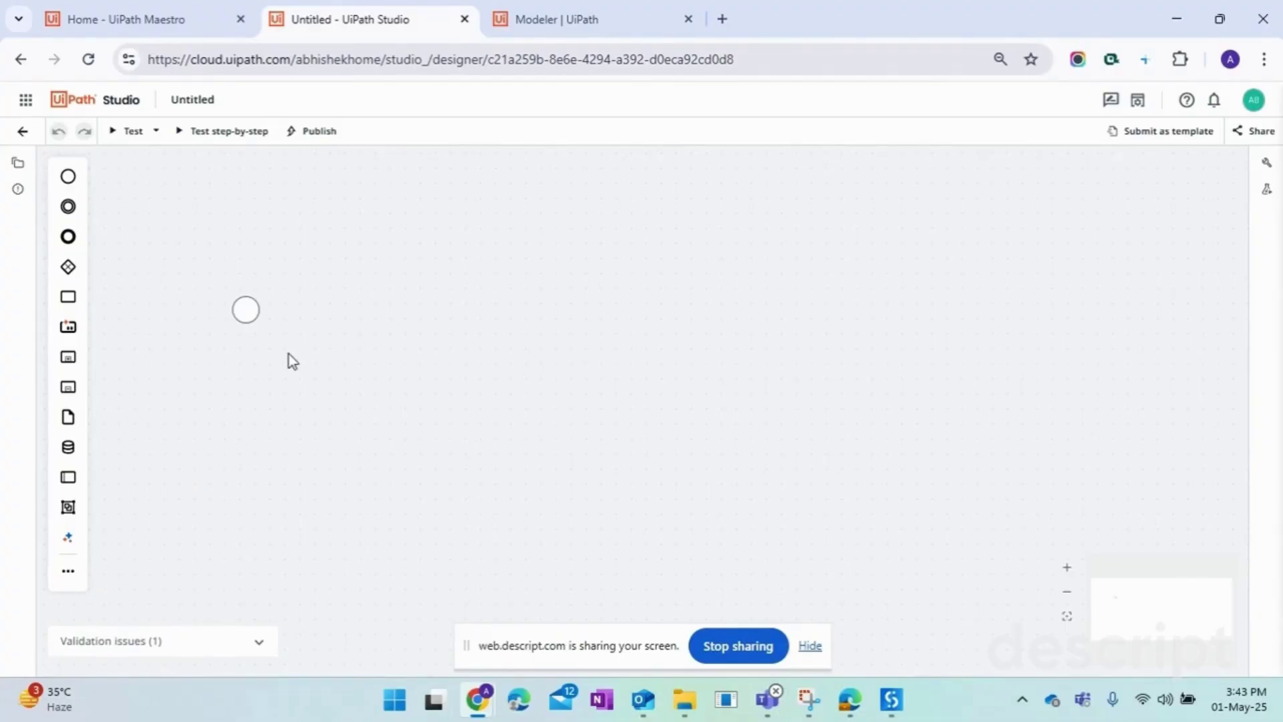
# - Add a second plain start event to the canvas, beside the Process Started event
pyautogui.click(245, 310)
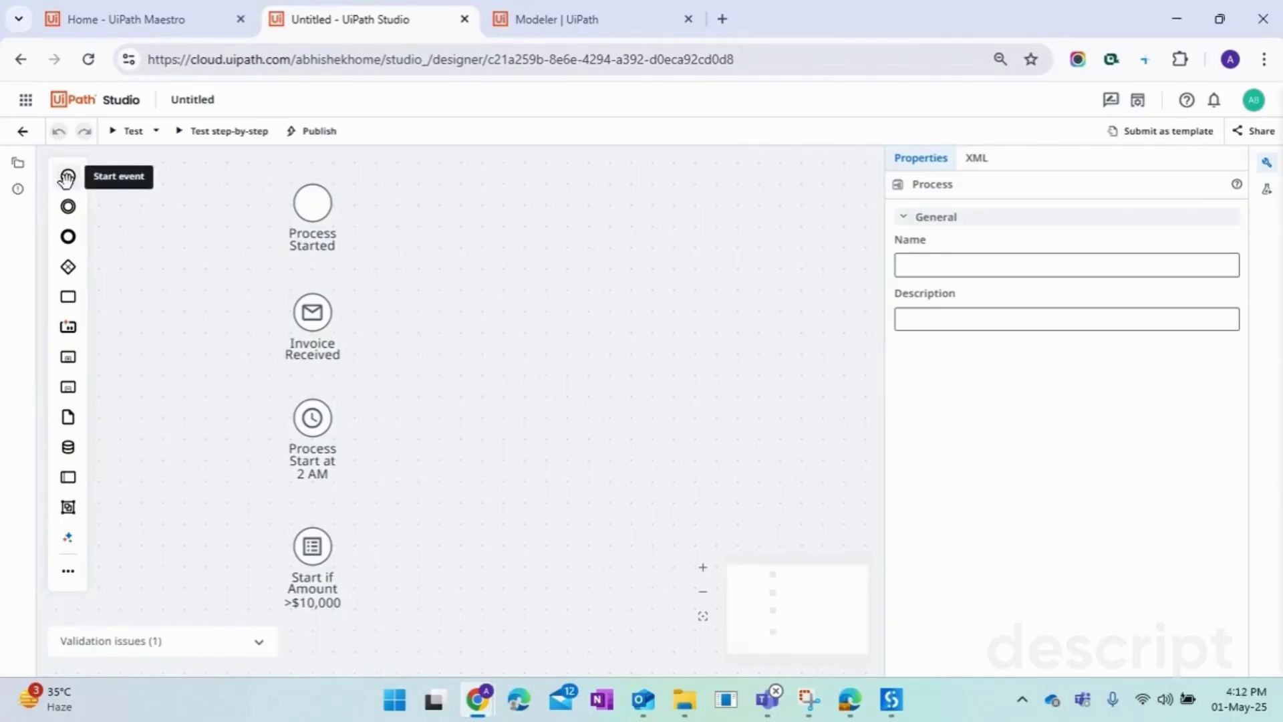
pyautogui.moveTo(67, 177); pyautogui.dragTo(533, 210)
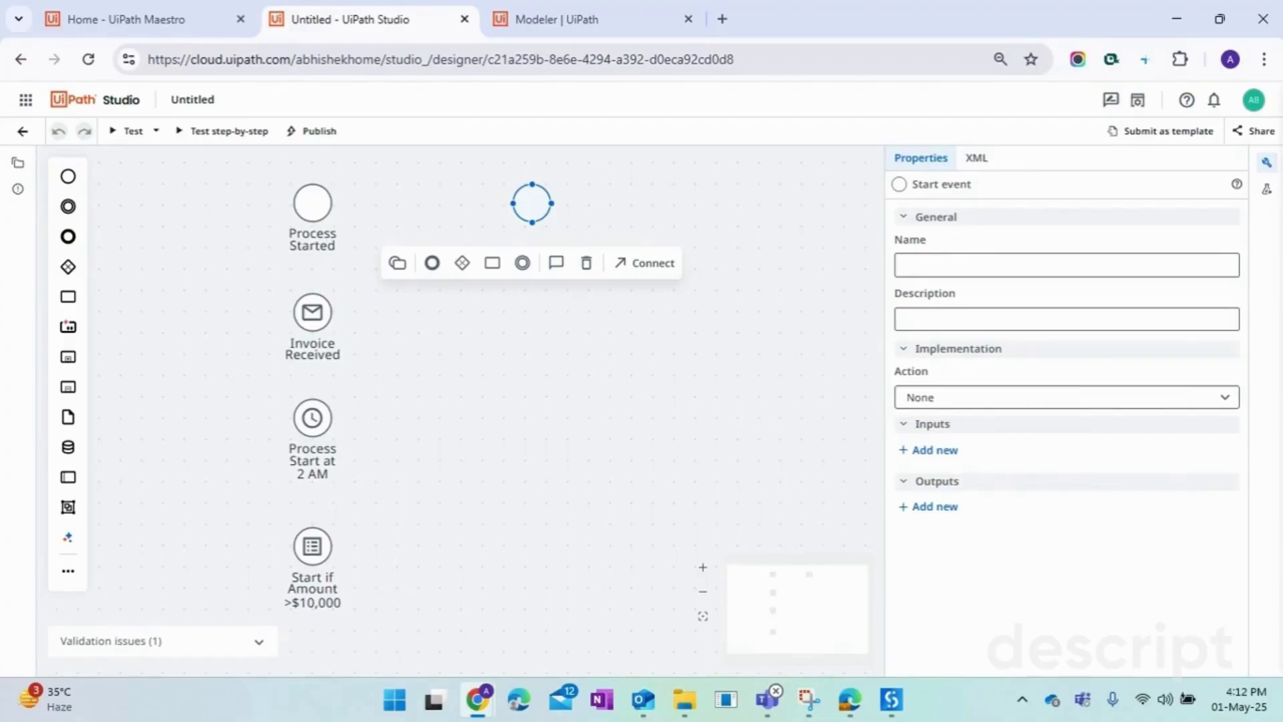
# - Rename the Invoice Received message start event to "Email Received"
pyautogui.click(316, 320)
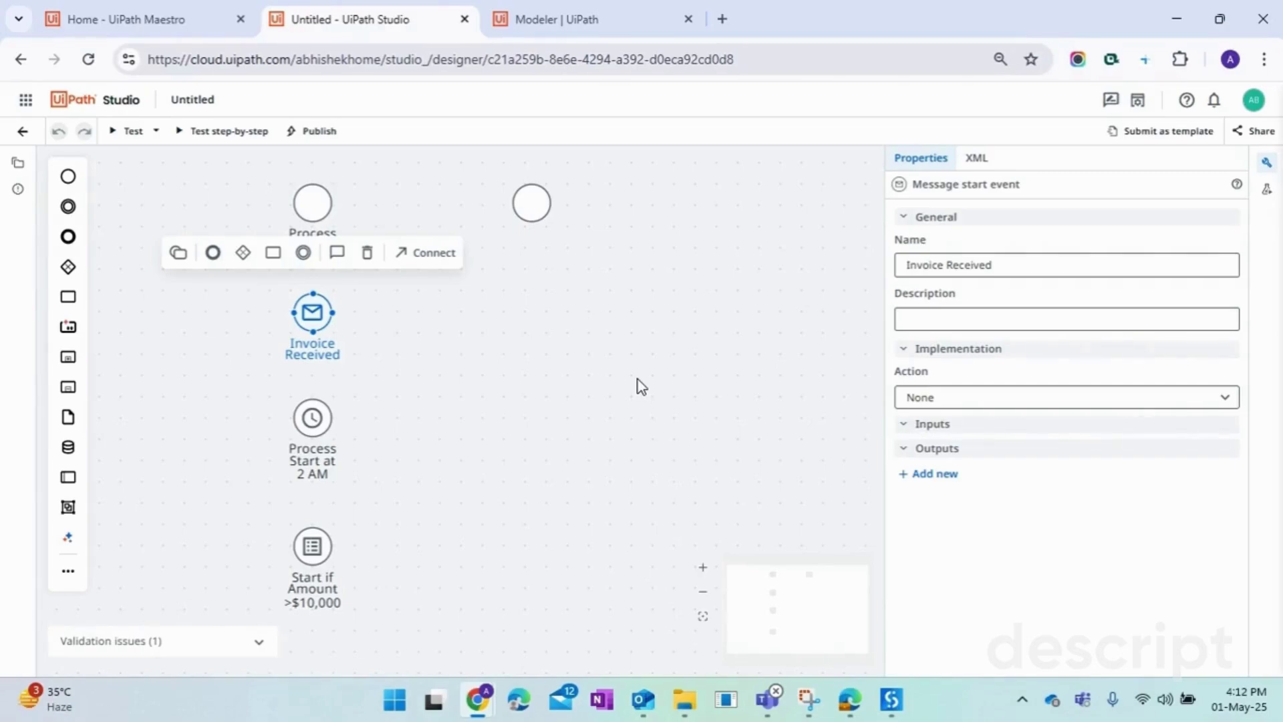
pyautogui.click(556, 378)
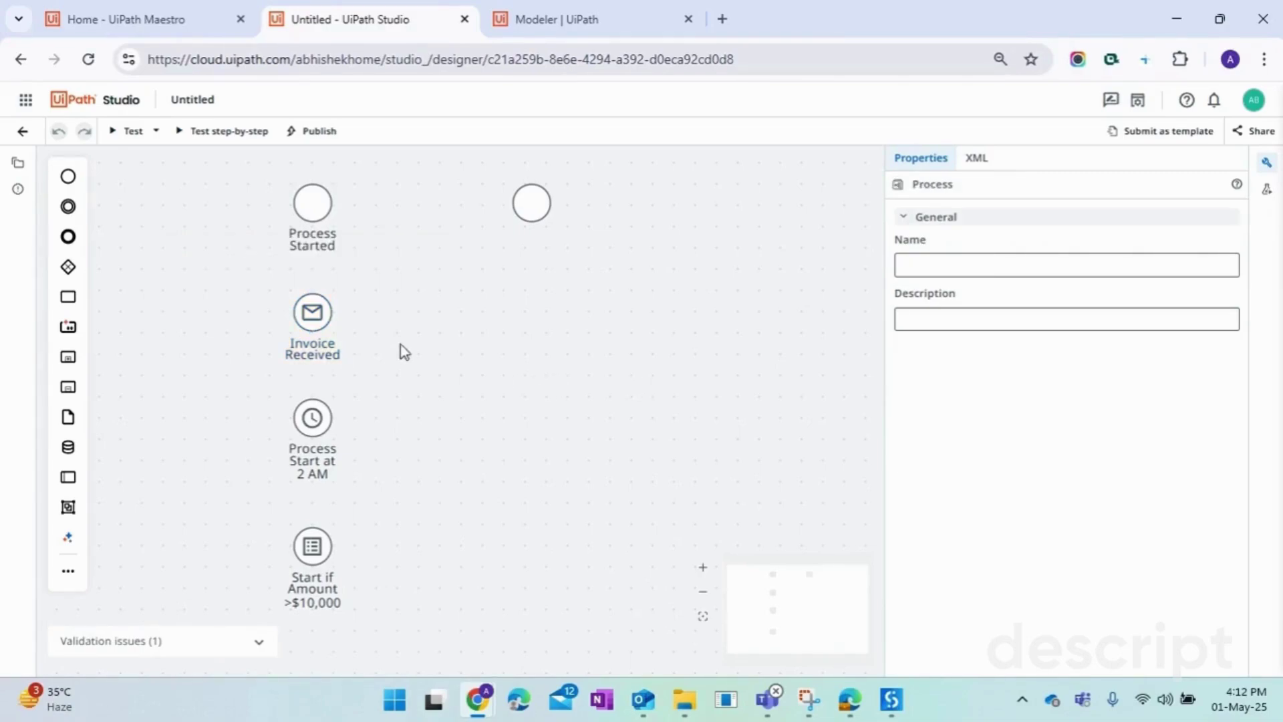
pyautogui.click(321, 308)
pyautogui.click(643, 359)
pyautogui.scroll(-1, 642, 359)
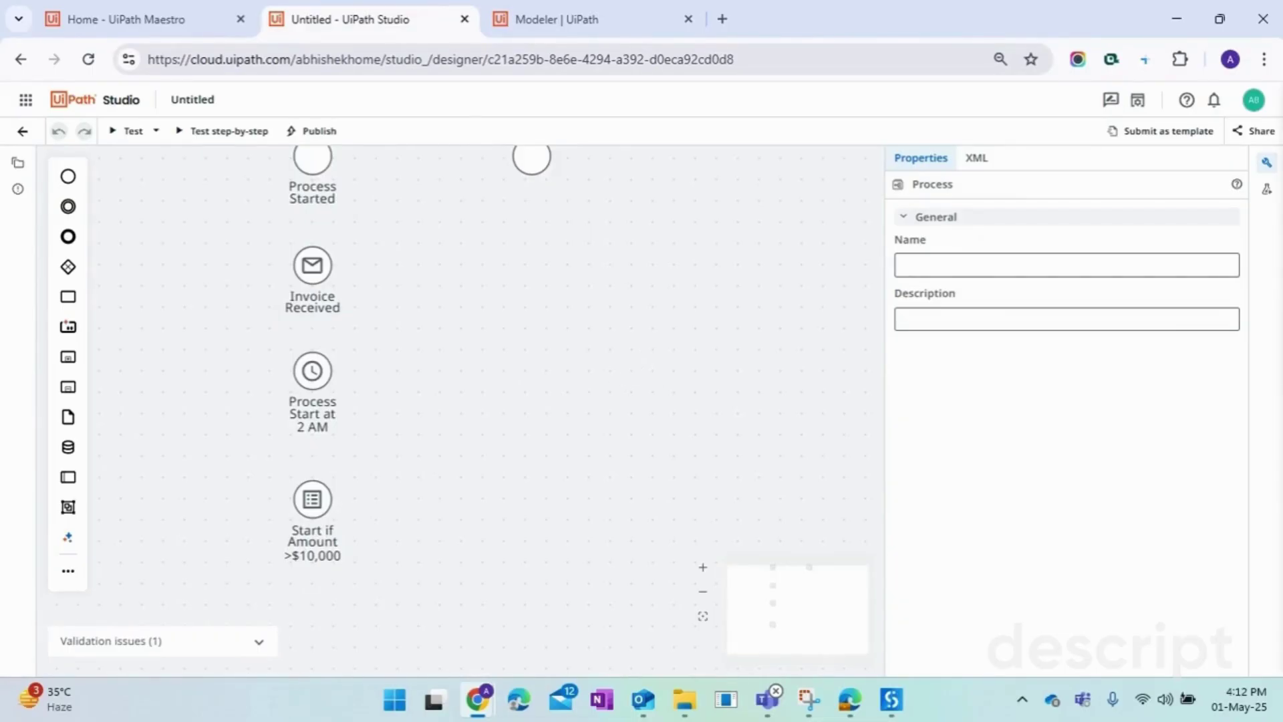
pyautogui.scroll(1, 424, 390)
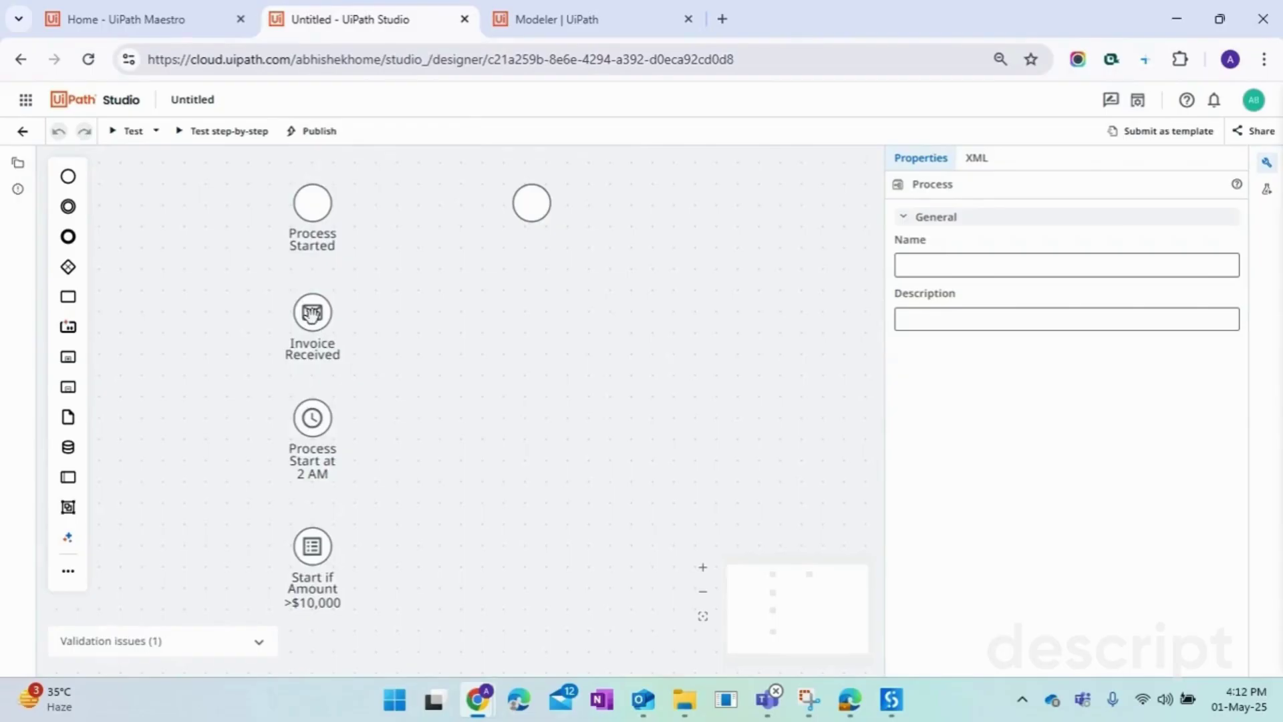
pyautogui.click(312, 313)
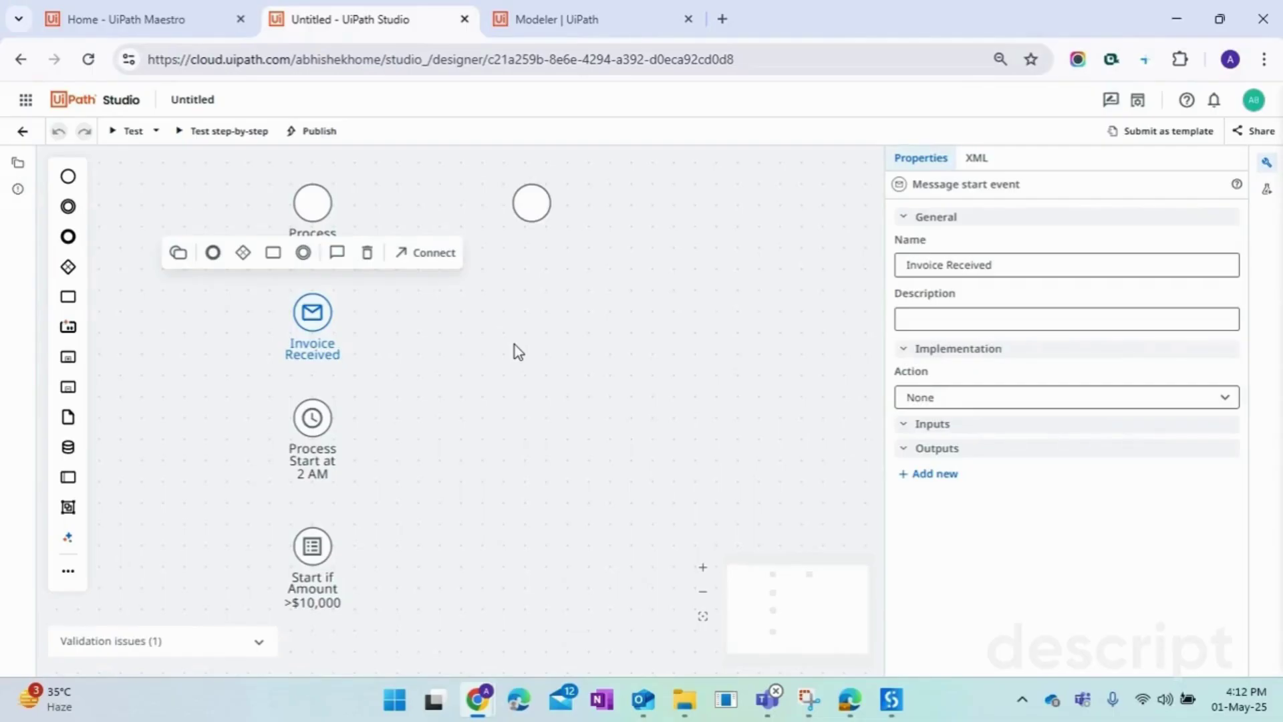
pyautogui.hotkey('ctrl', 'a')
pyautogui.press('BackSpace')
pyautogui.write('Email Received')
pyautogui.press('Return')
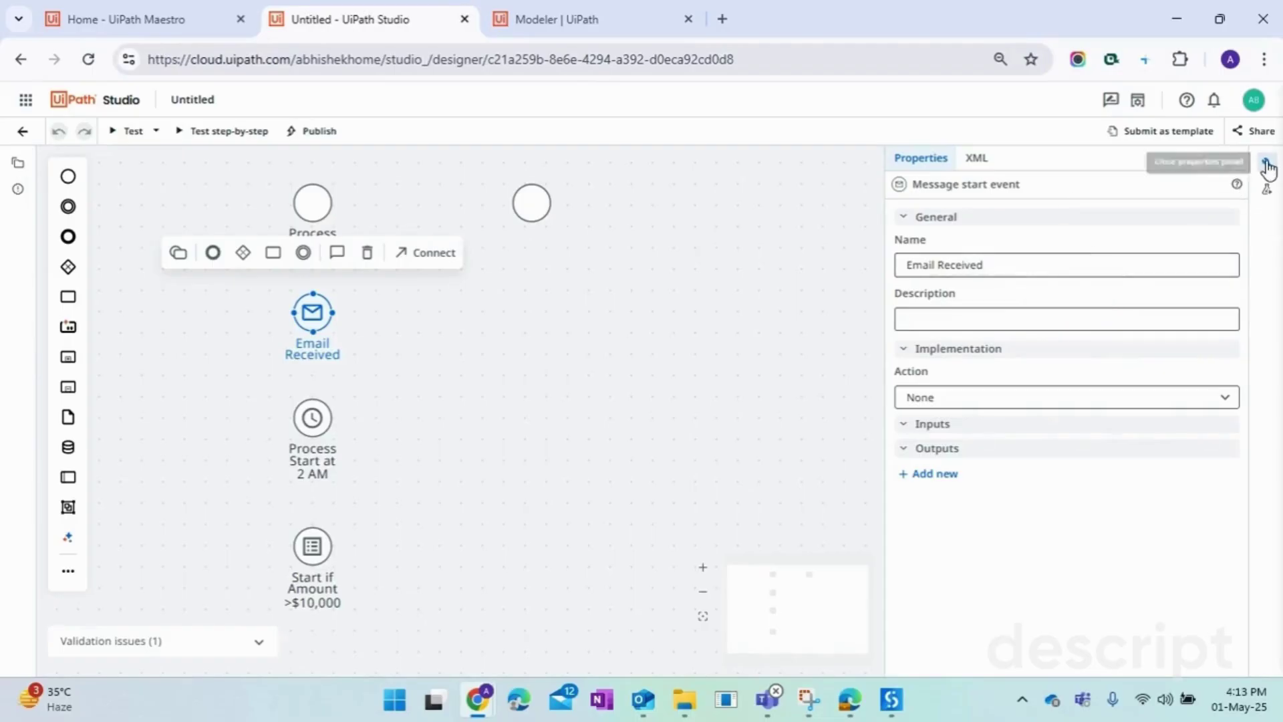
pyautogui.click(1001, 267)
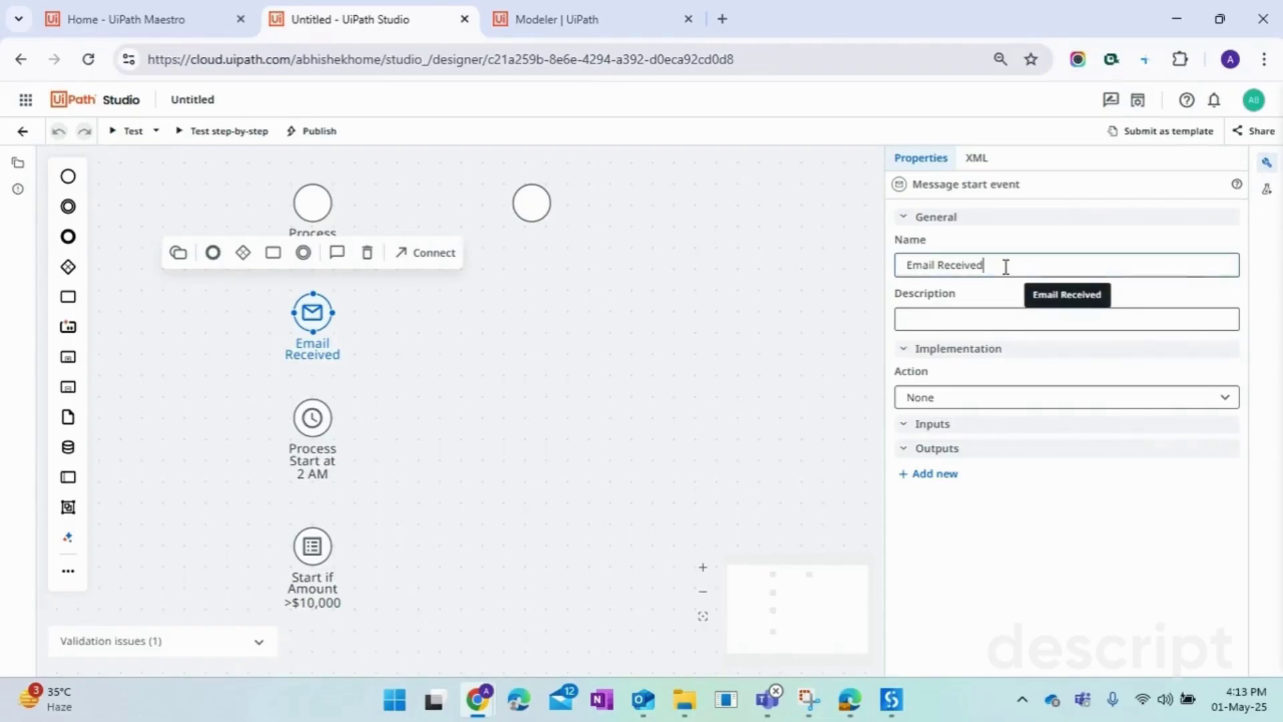
# - Set the Email Received event's action to Wait for connector event and choose Gmail as its connector
pyautogui.click(996, 404)
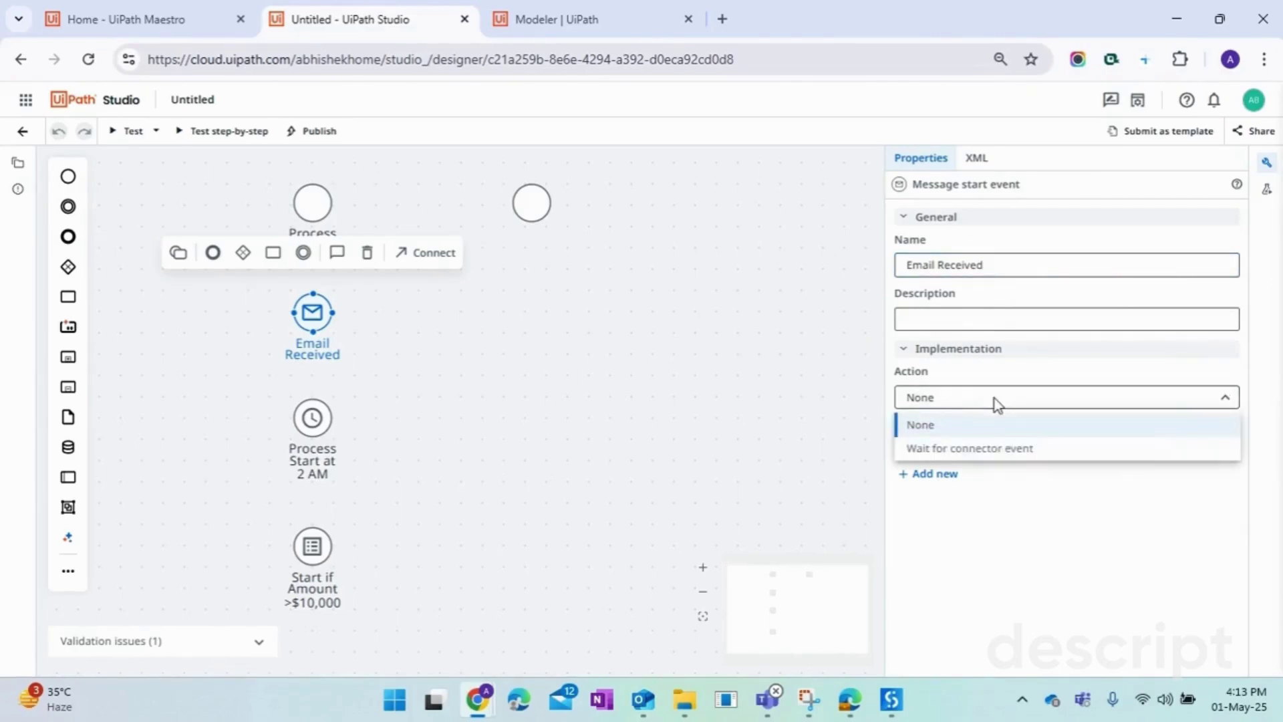
pyautogui.click(982, 458)
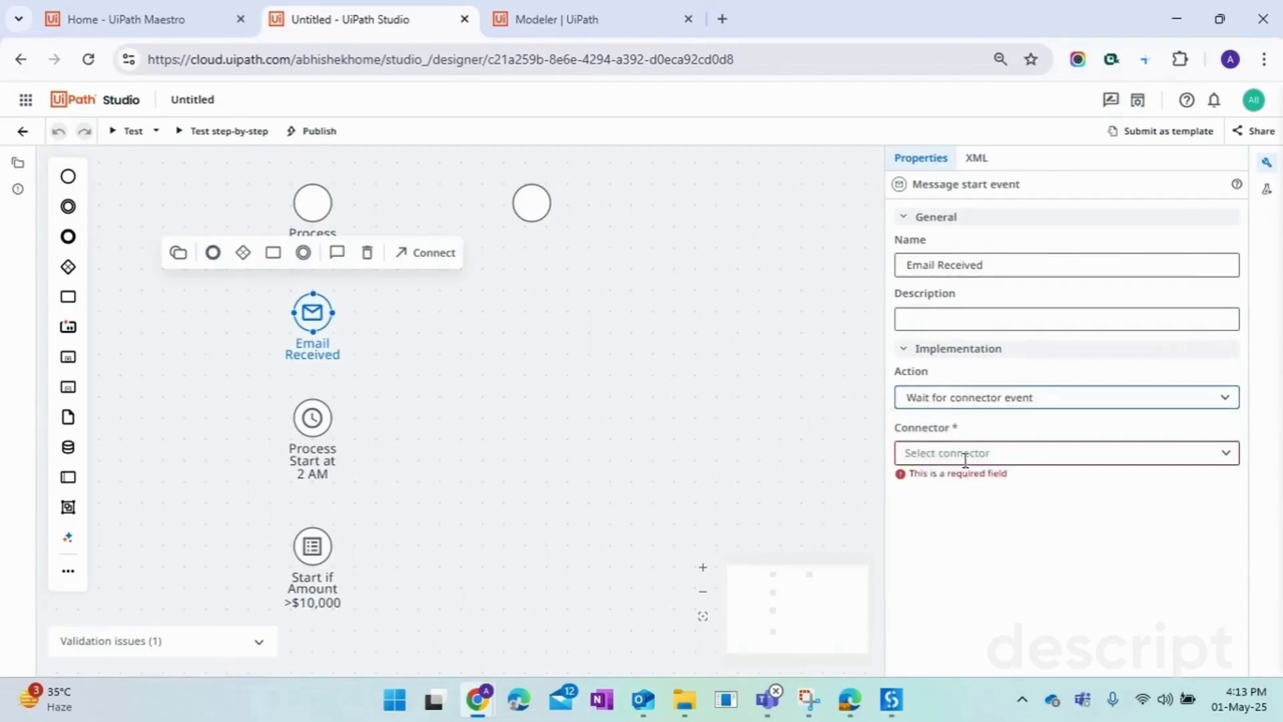
pyautogui.click(1228, 457)
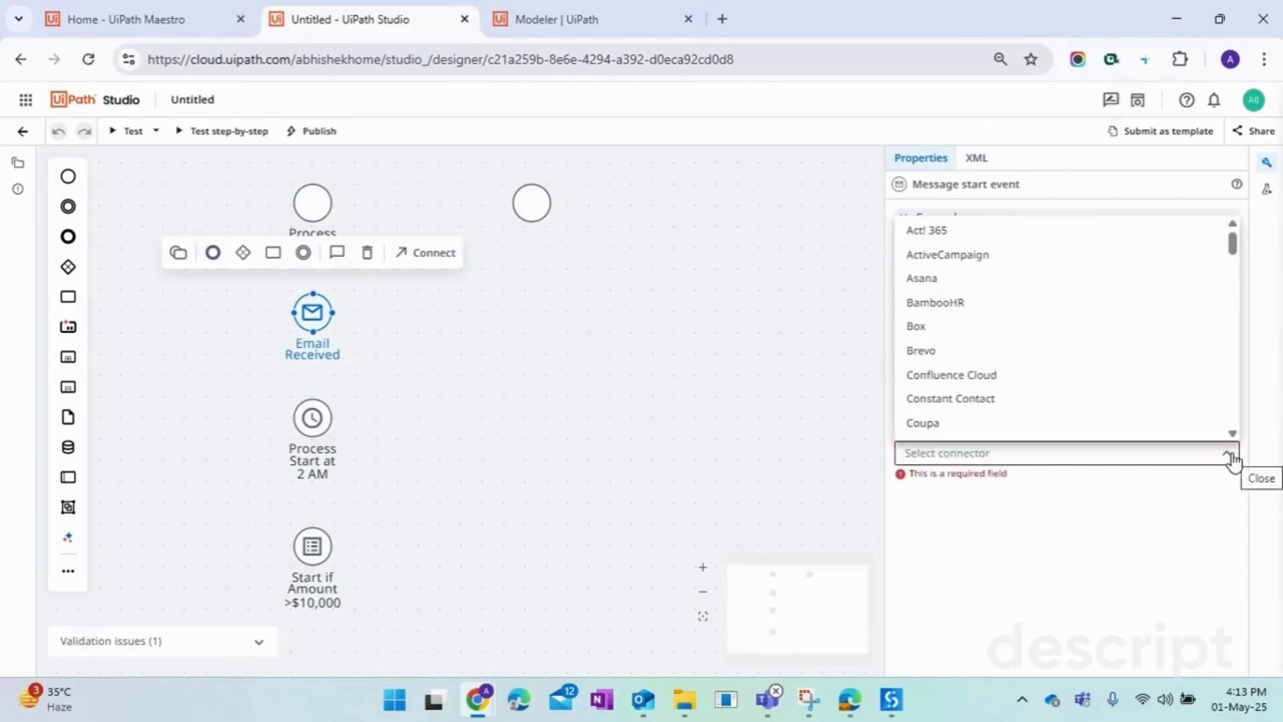
pyautogui.scroll(-6, 961, 306)
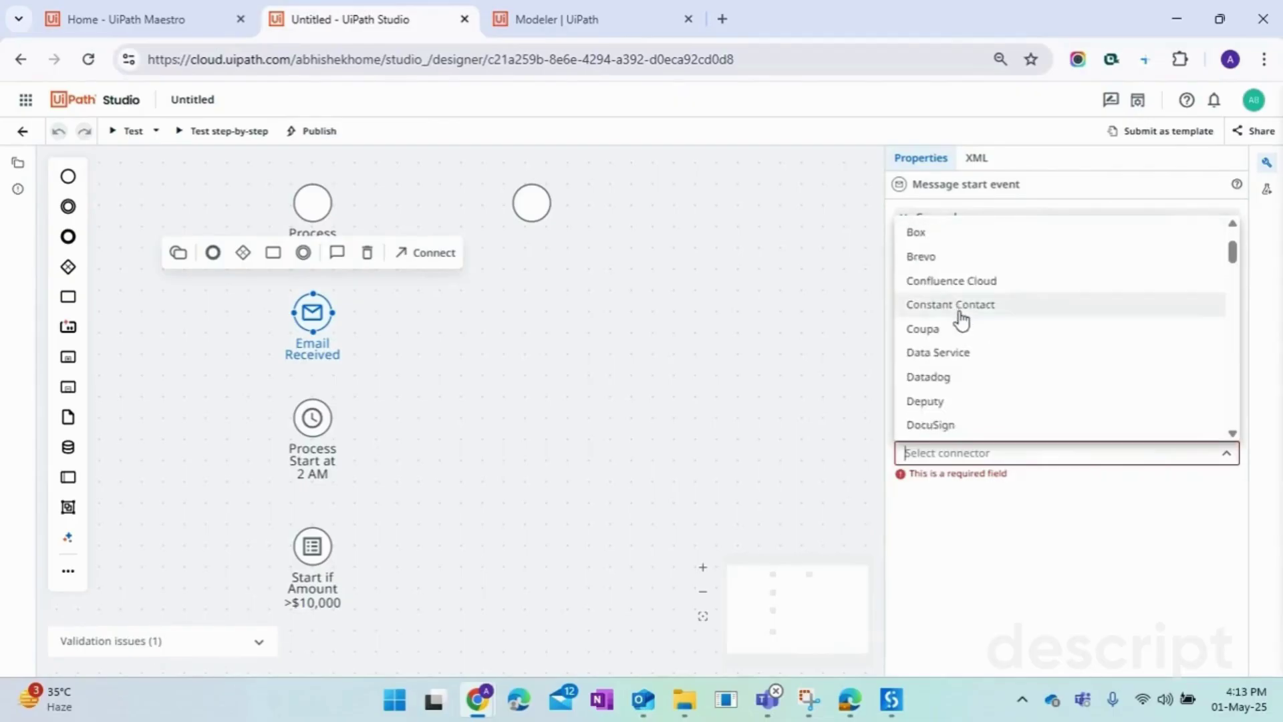
pyautogui.scroll(-5, 1006, 336)
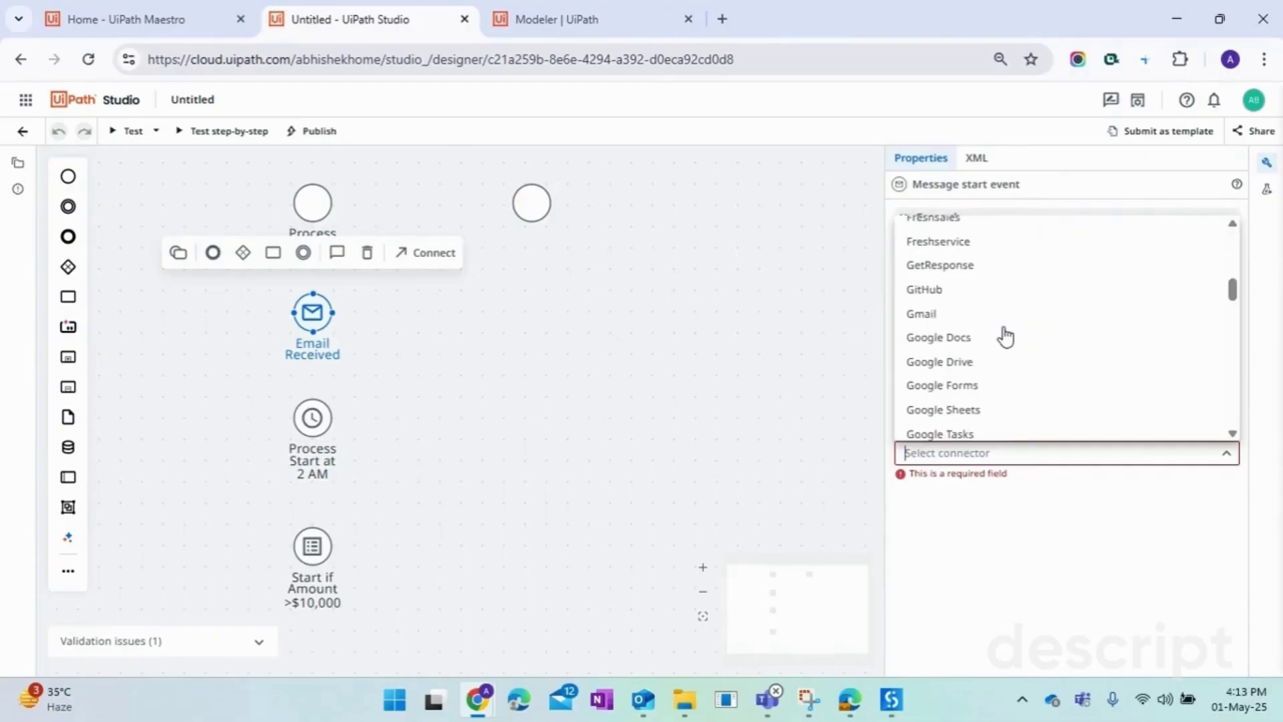
pyautogui.scroll(-5, 1006, 336)
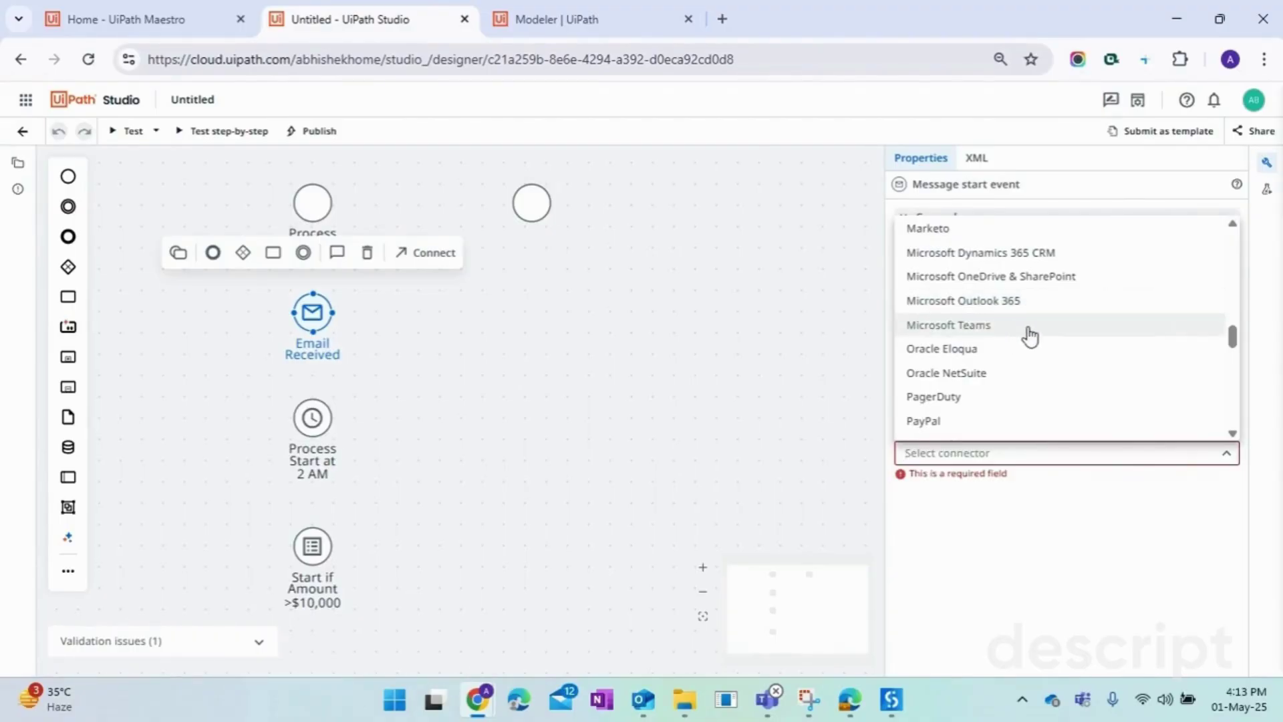
pyautogui.scroll(-2, 1029, 336)
pyautogui.scroll(5, 1029, 337)
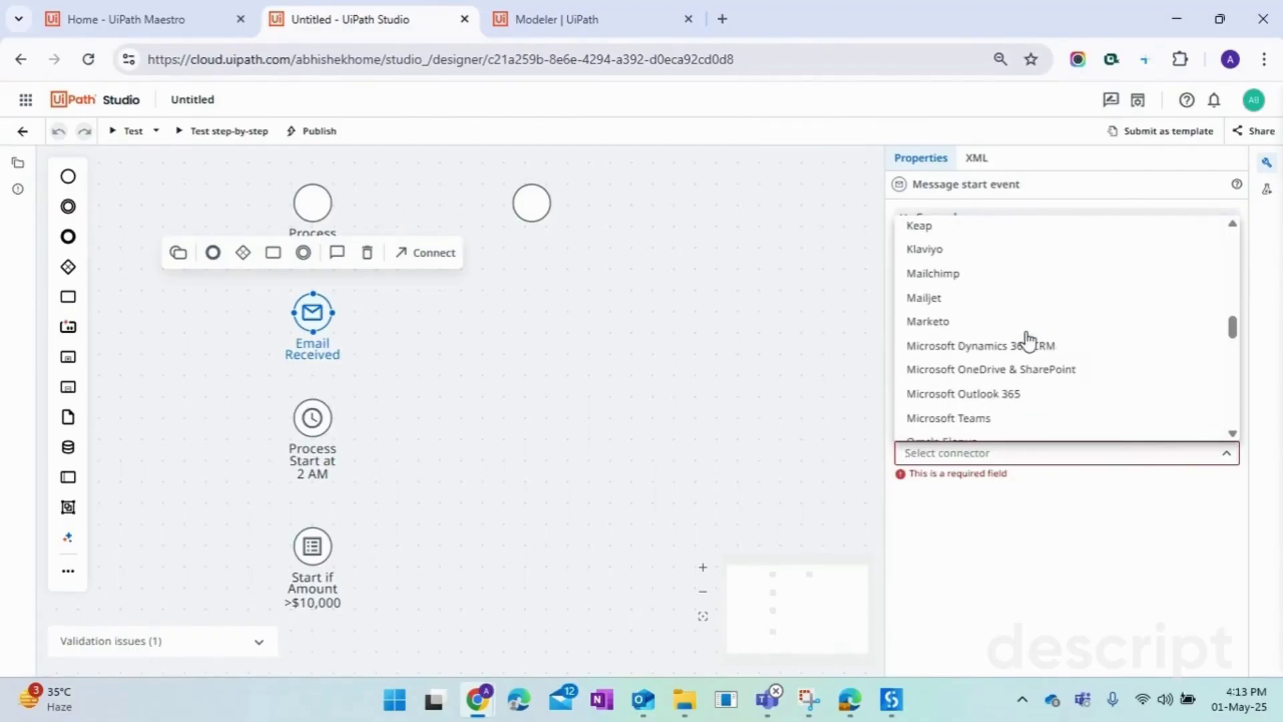
pyautogui.scroll(8, 1028, 339)
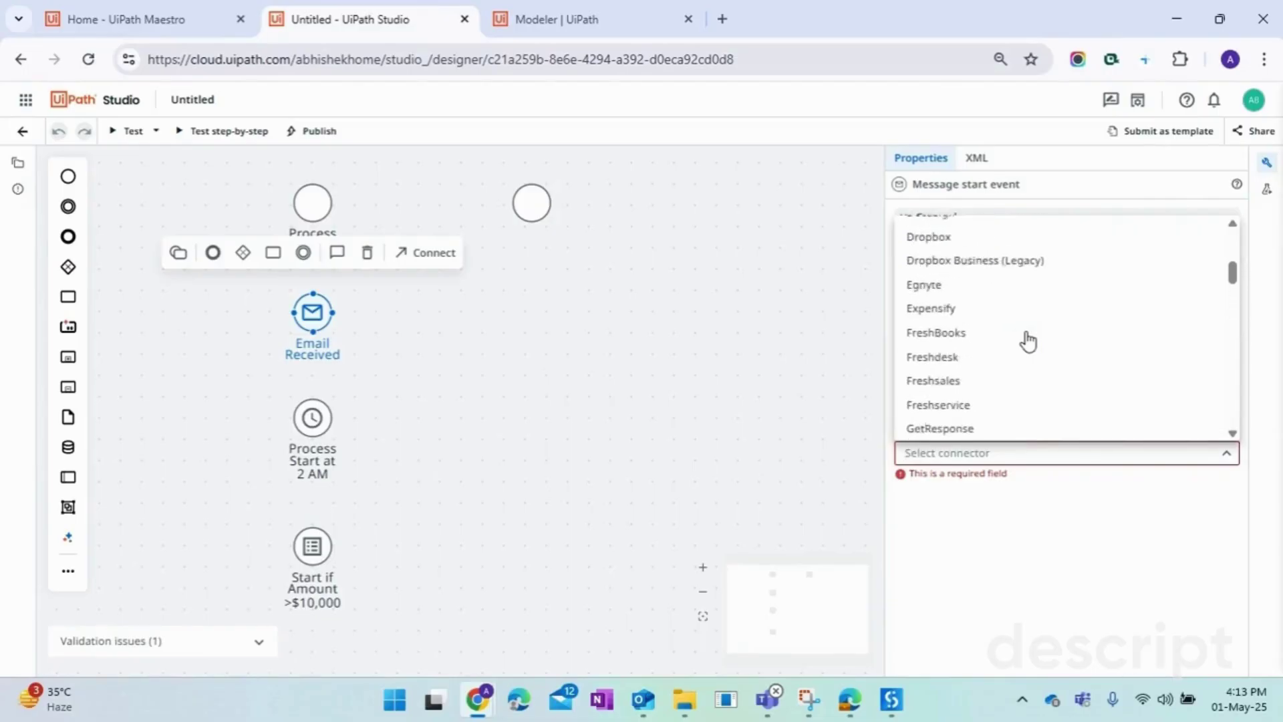
pyautogui.scroll(-3, 1026, 341)
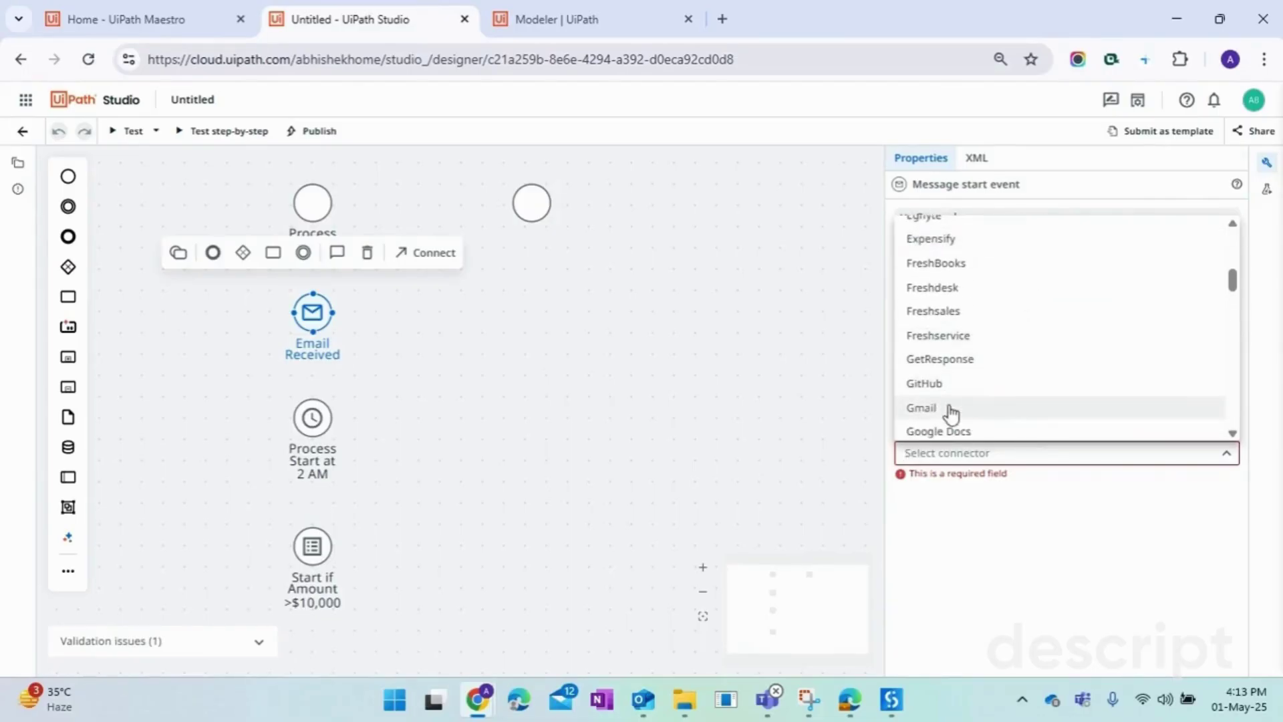
pyautogui.click(951, 407)
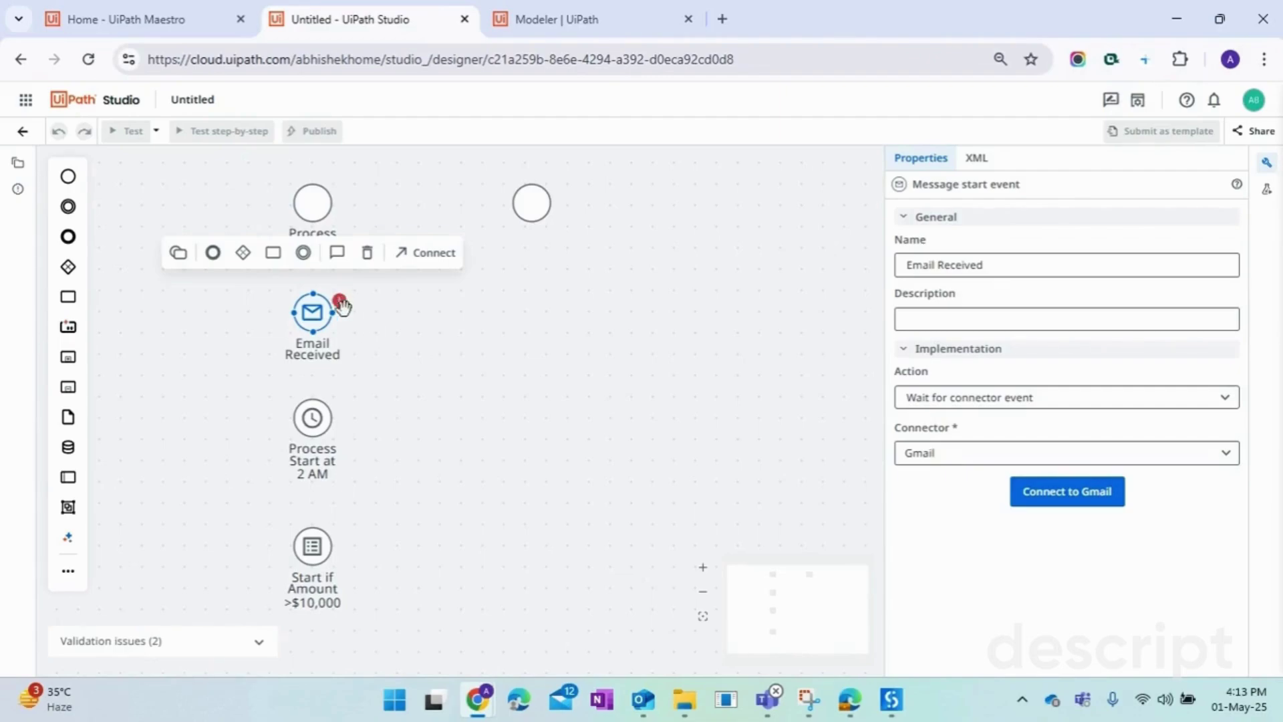
pyautogui.click(603, 391)
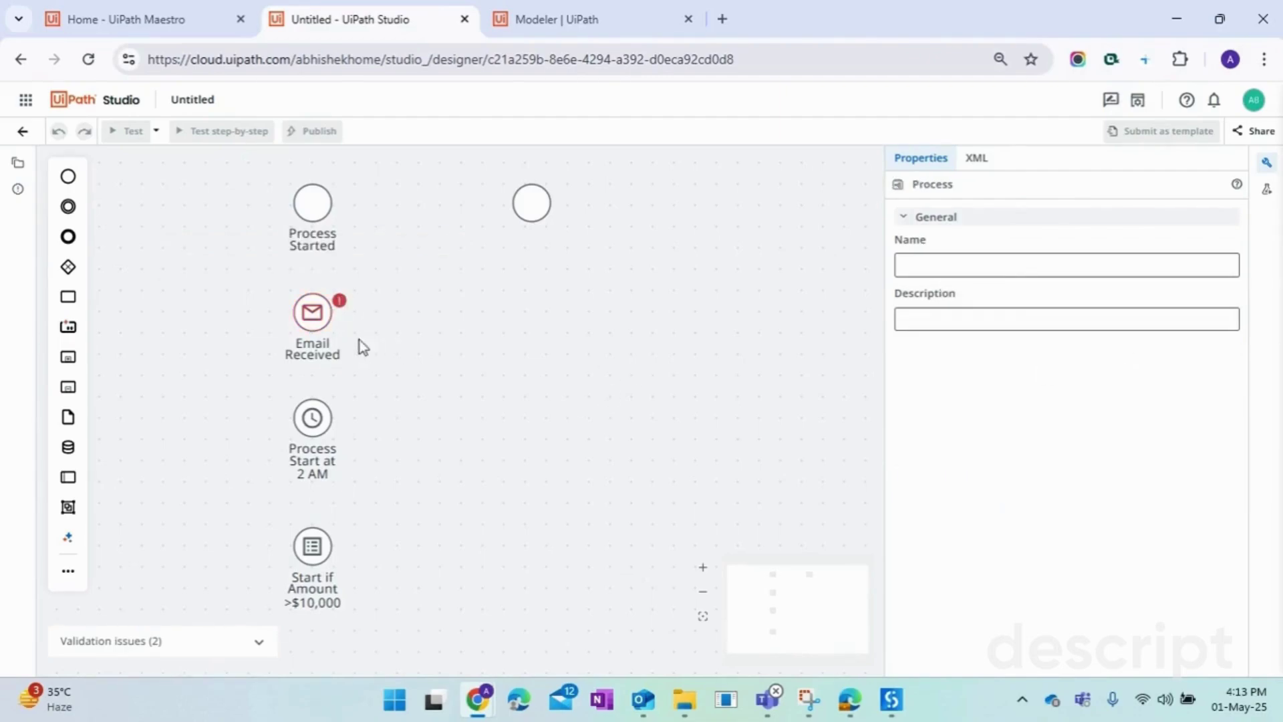
# - Reset the Email Received event's implementation action to None
pyautogui.click(313, 312)
pyautogui.click(1056, 404)
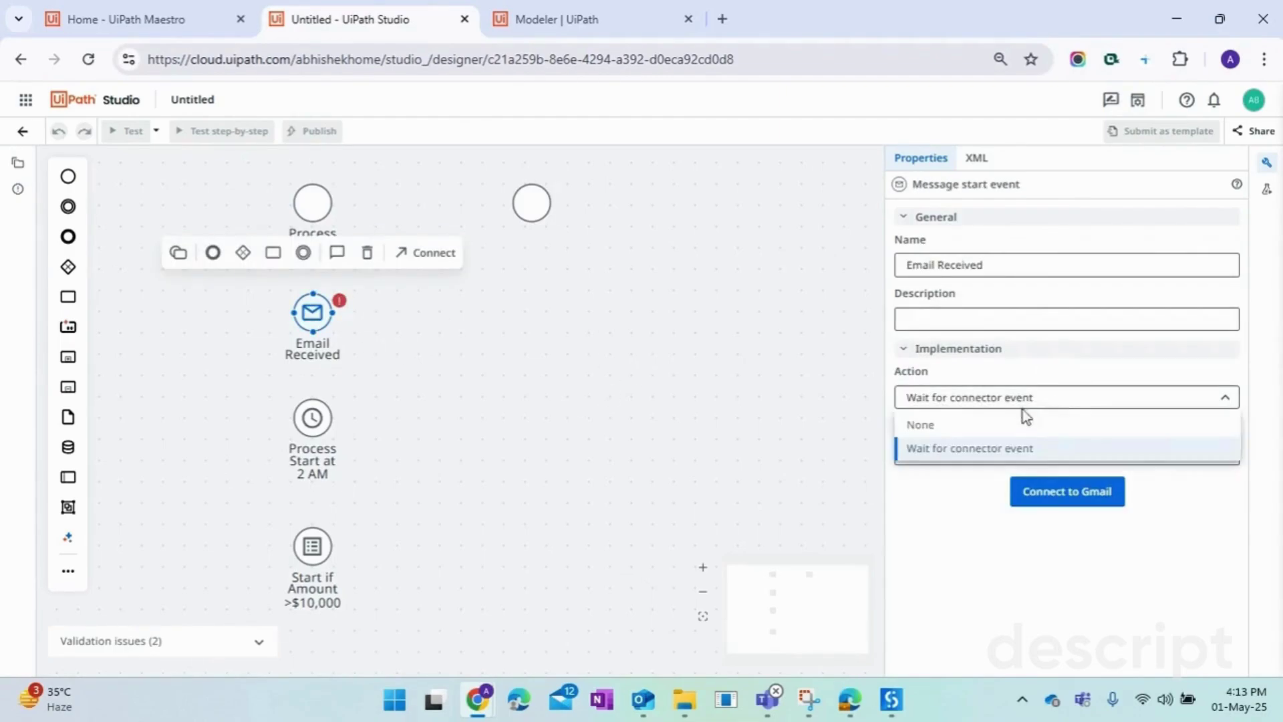
pyautogui.click(966, 427)
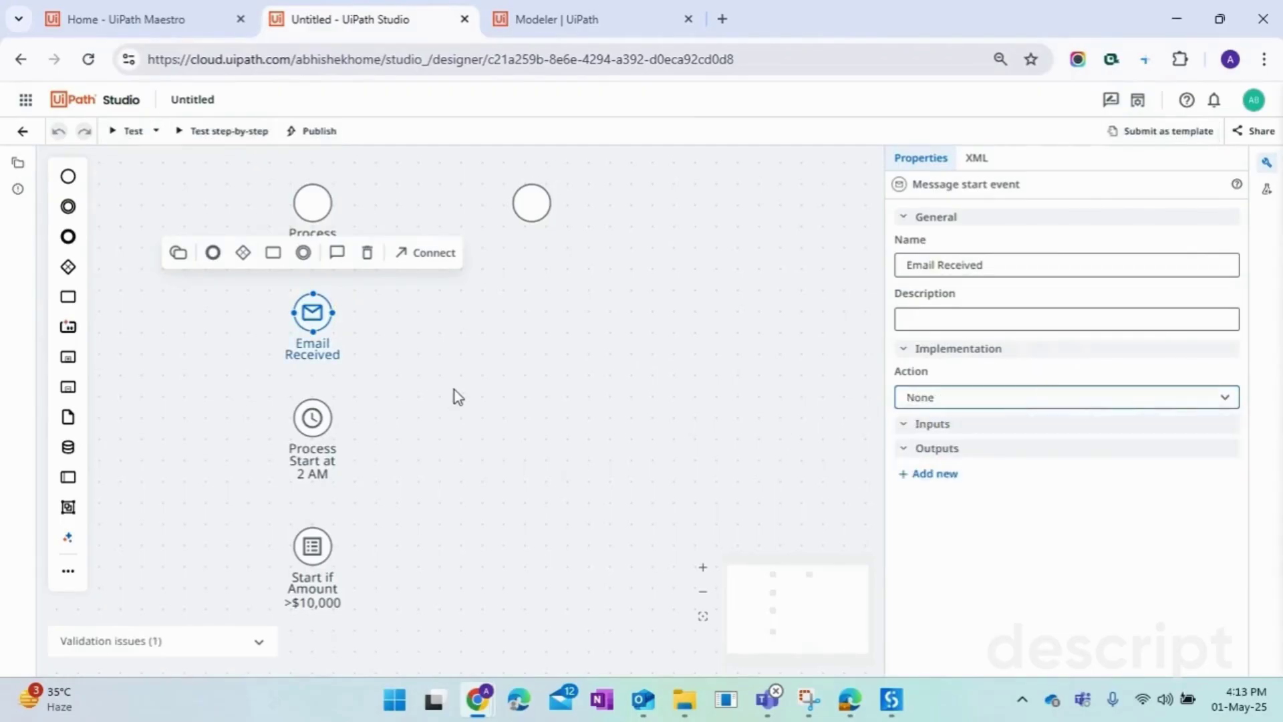
pyautogui.click(596, 390)
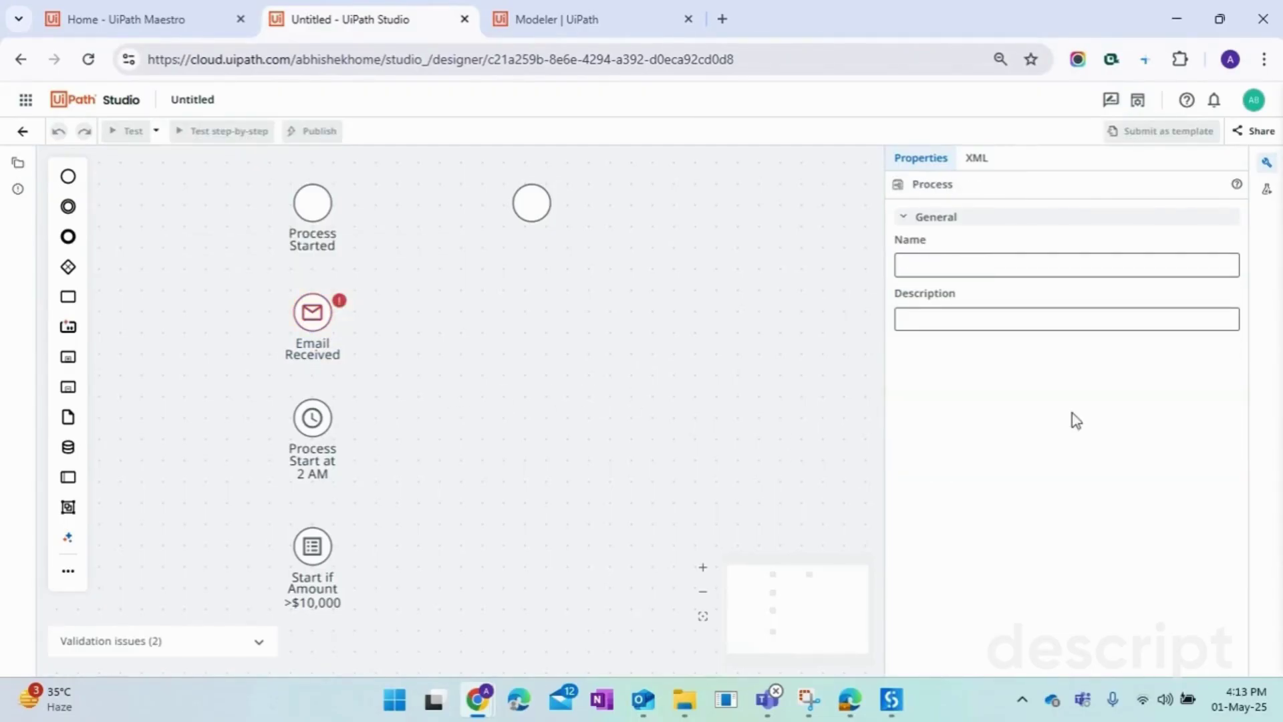
pyautogui.click(309, 314)
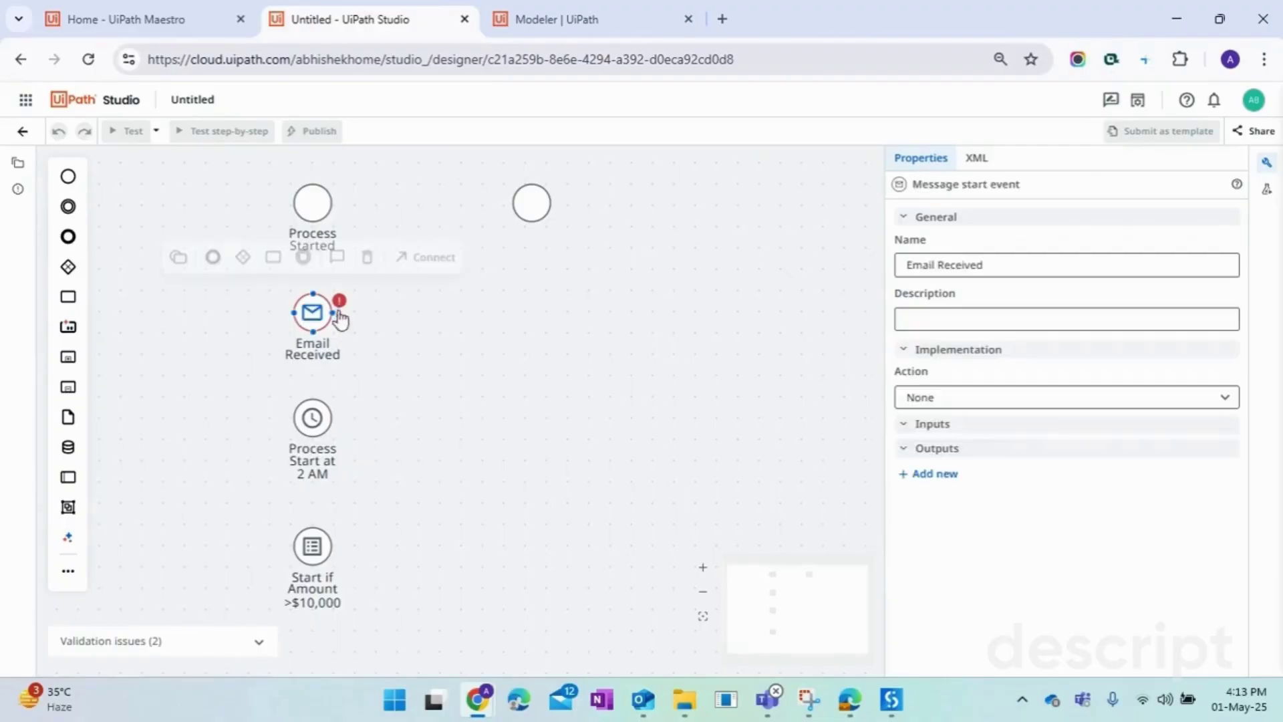
pyautogui.click(588, 380)
# - Change the unnamed start event beside Process Started into a timer start event
pyautogui.click(312, 417)
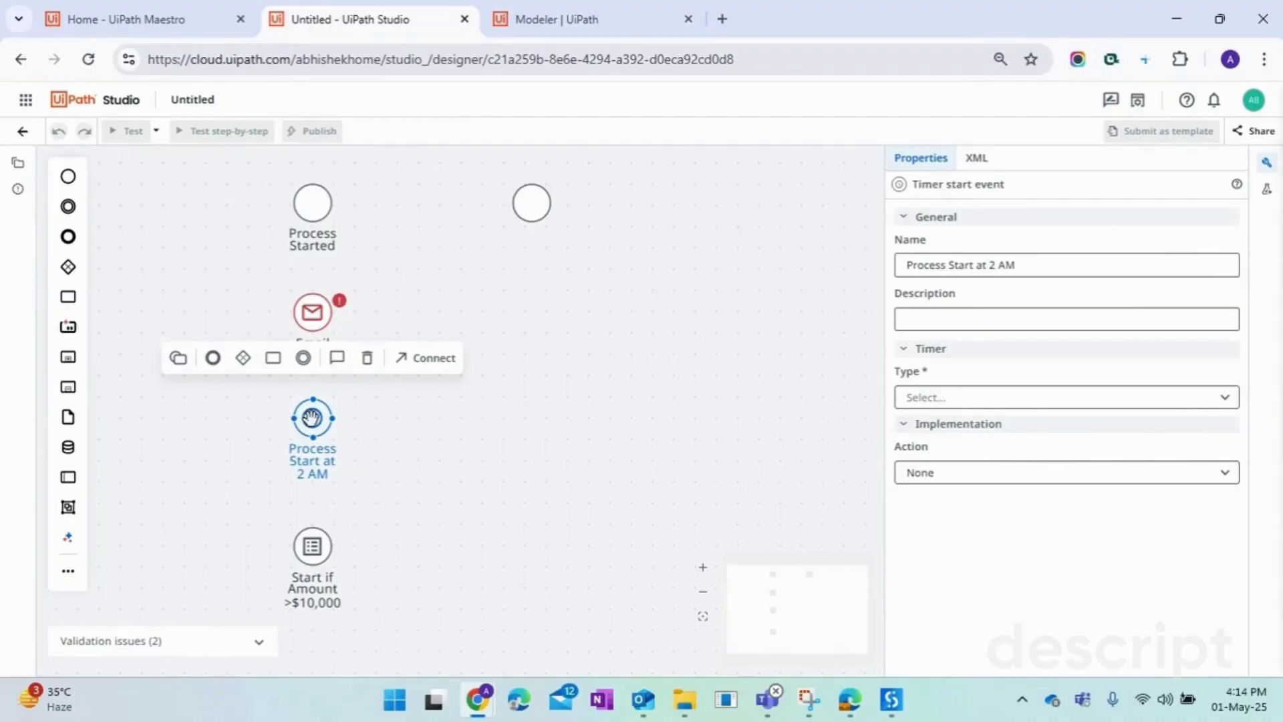
pyautogui.click(531, 202)
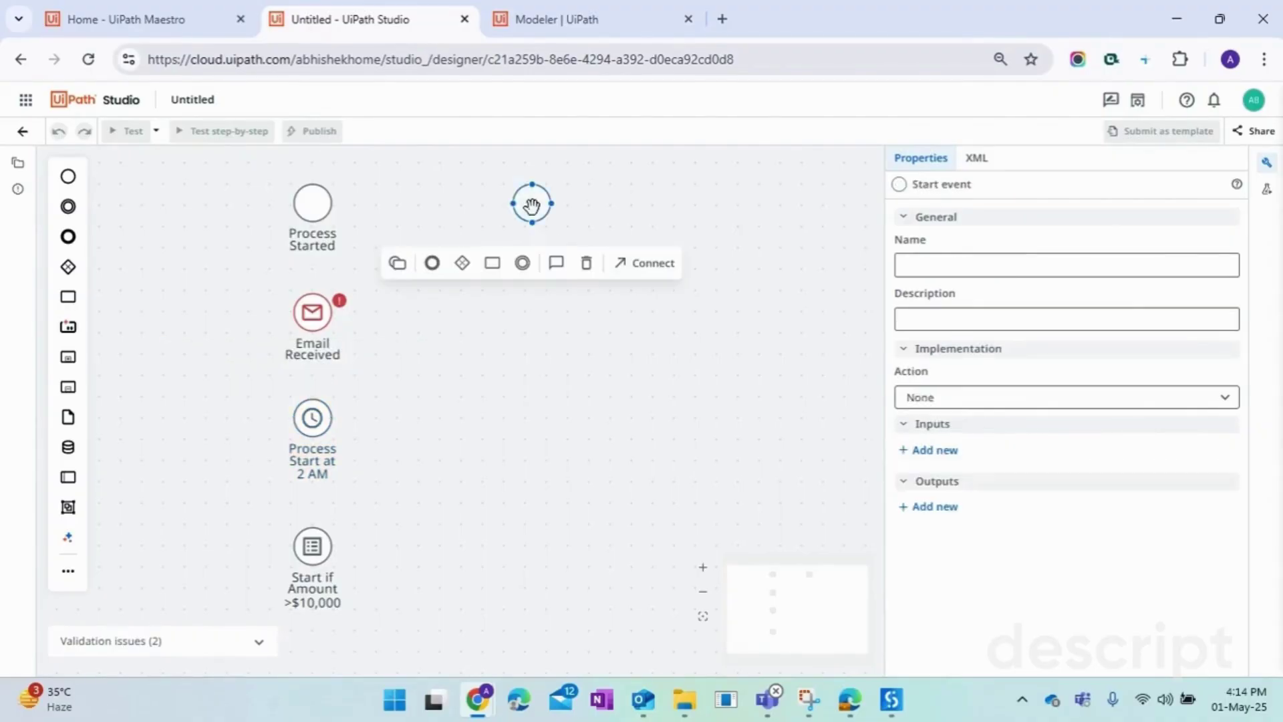
pyautogui.click(398, 264)
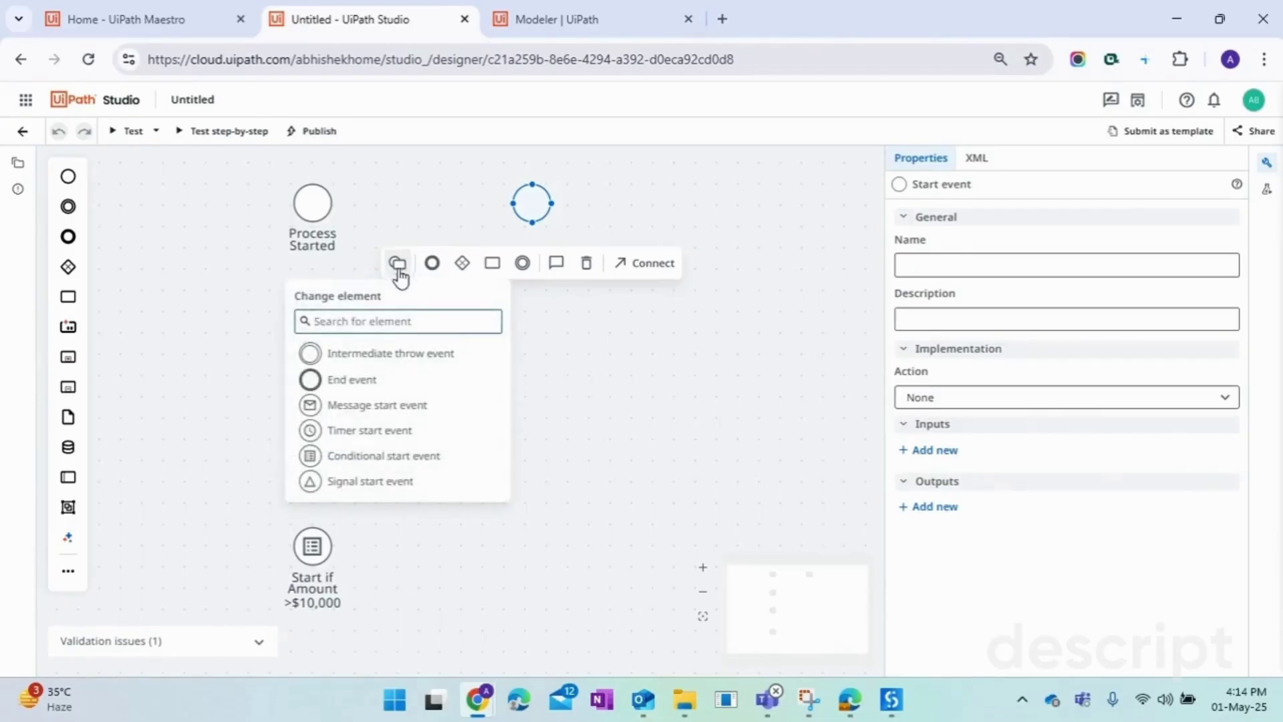
pyautogui.click(372, 433)
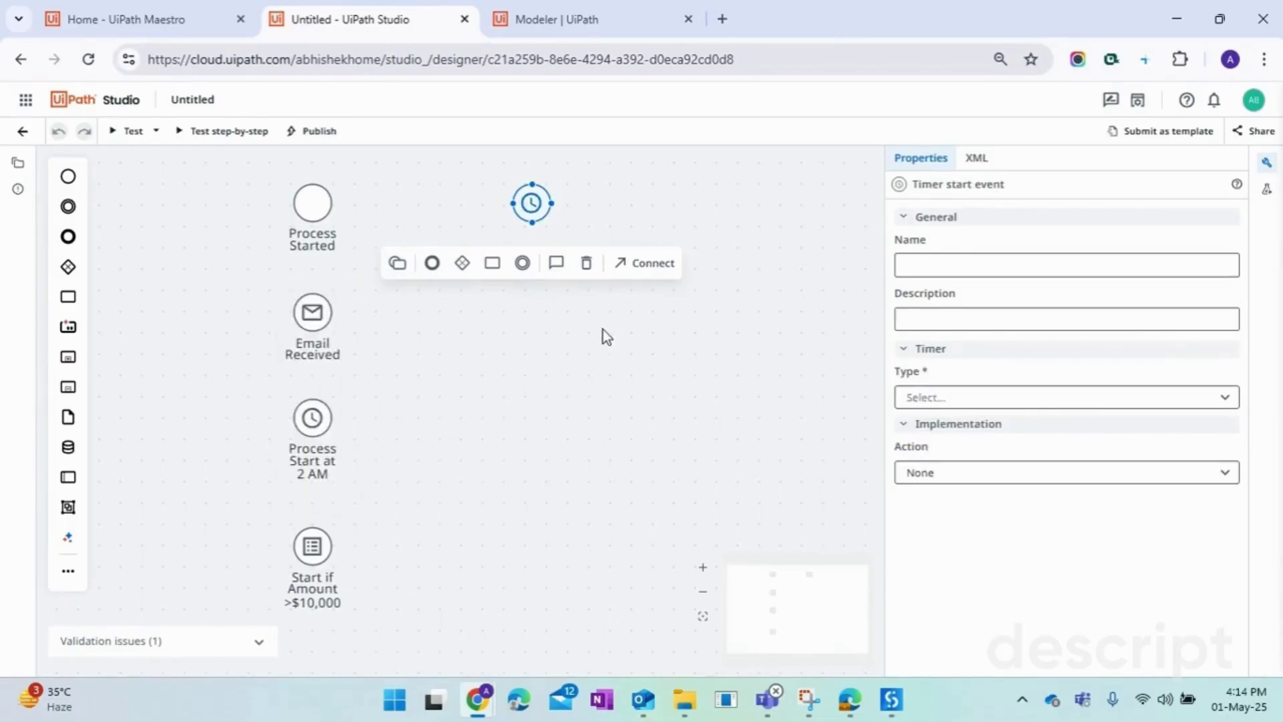
# - Set the unnamed timer start event's type to Cycle and keep its Hourly repeat option
pyautogui.click(1033, 398)
pyautogui.click(933, 428)
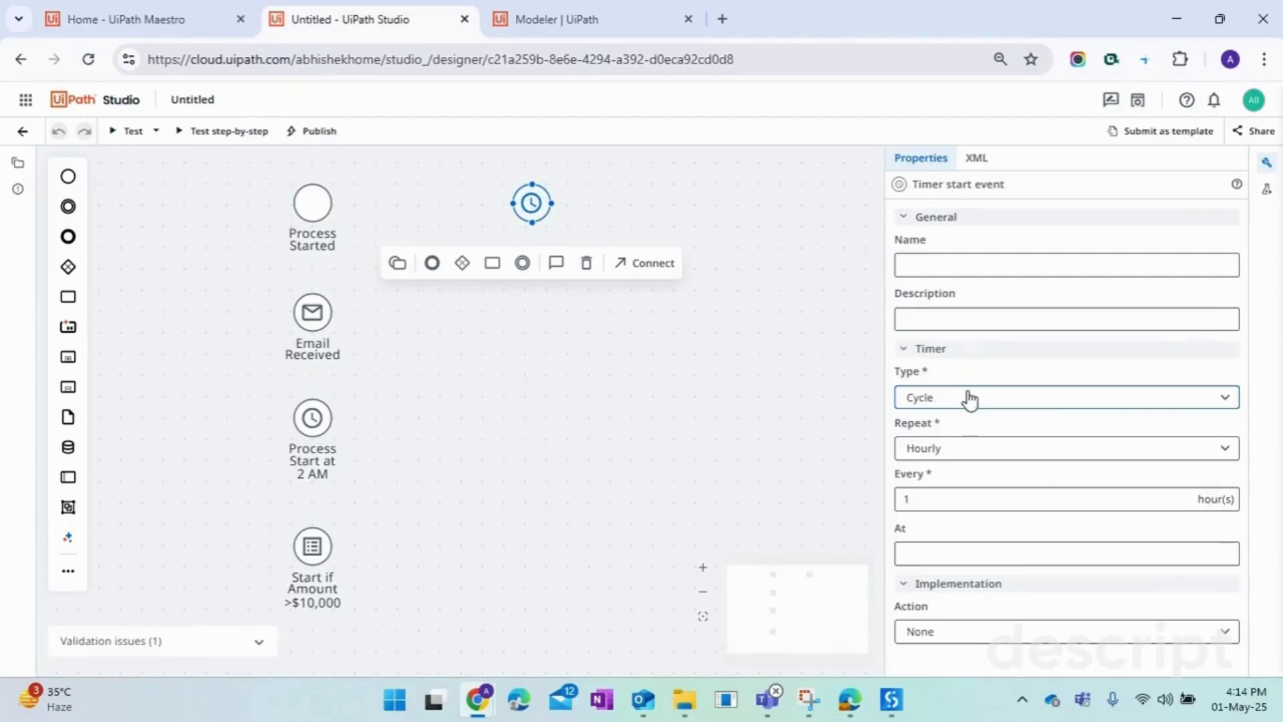
pyautogui.click(958, 451)
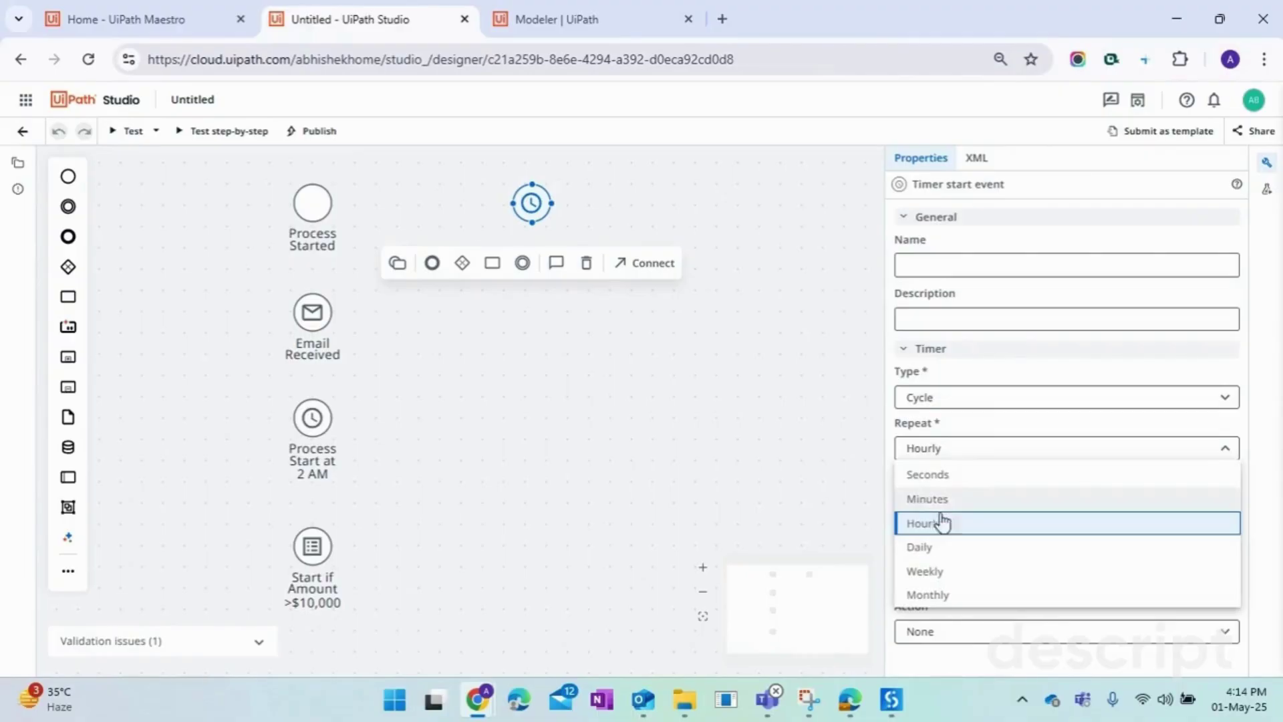
pyautogui.click(997, 446)
pyautogui.click(474, 481)
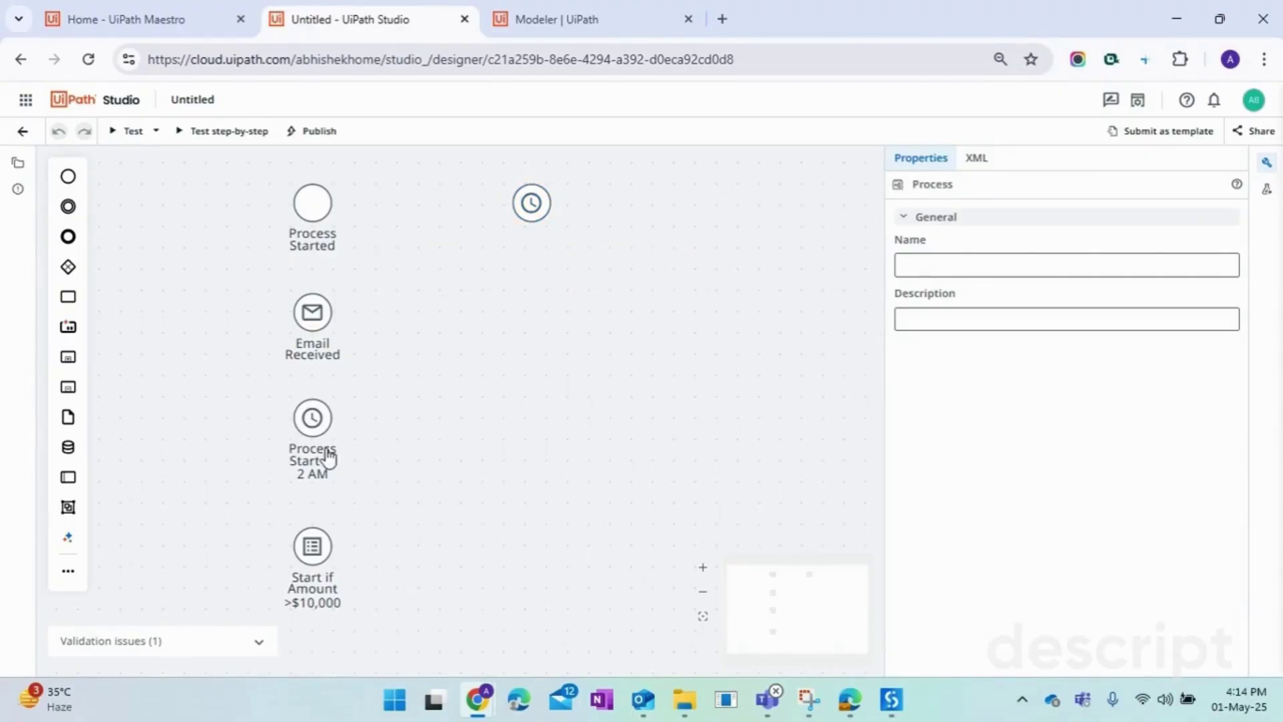
# - Rename the conditional start event to "Start if Amount < $10,000"
pyautogui.scroll(-1, 419, 490)
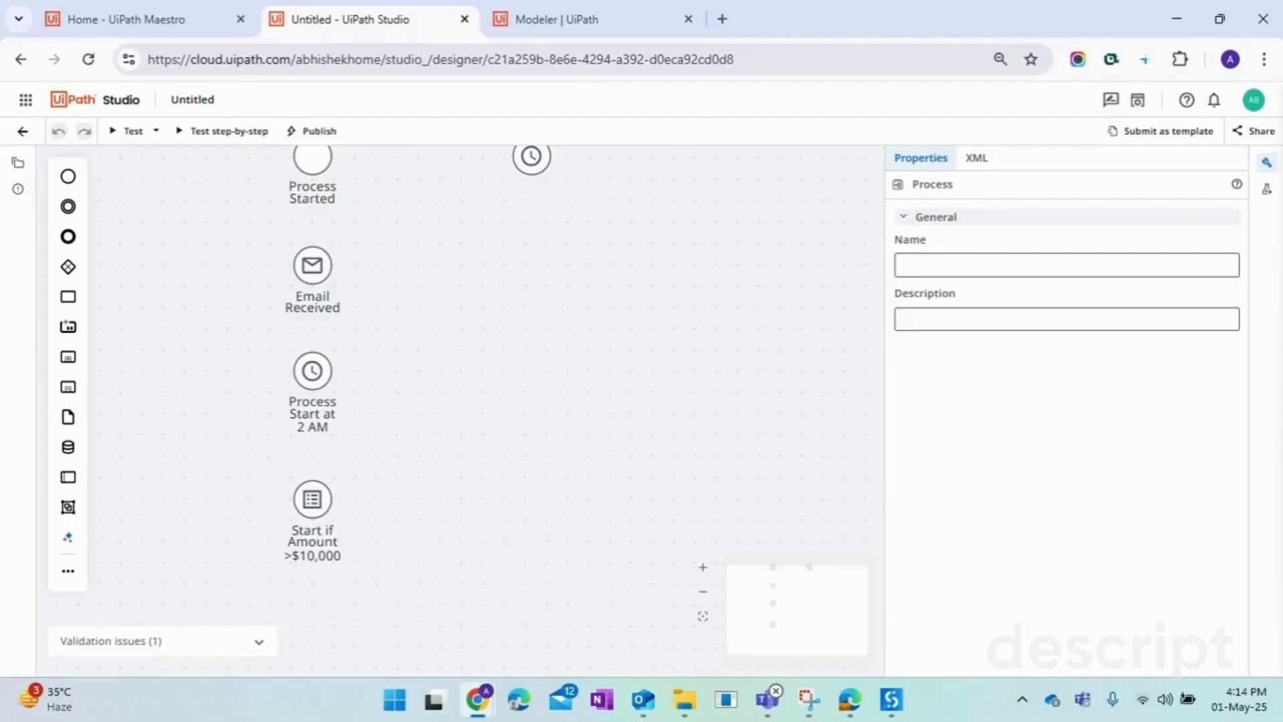
pyautogui.click(312, 502)
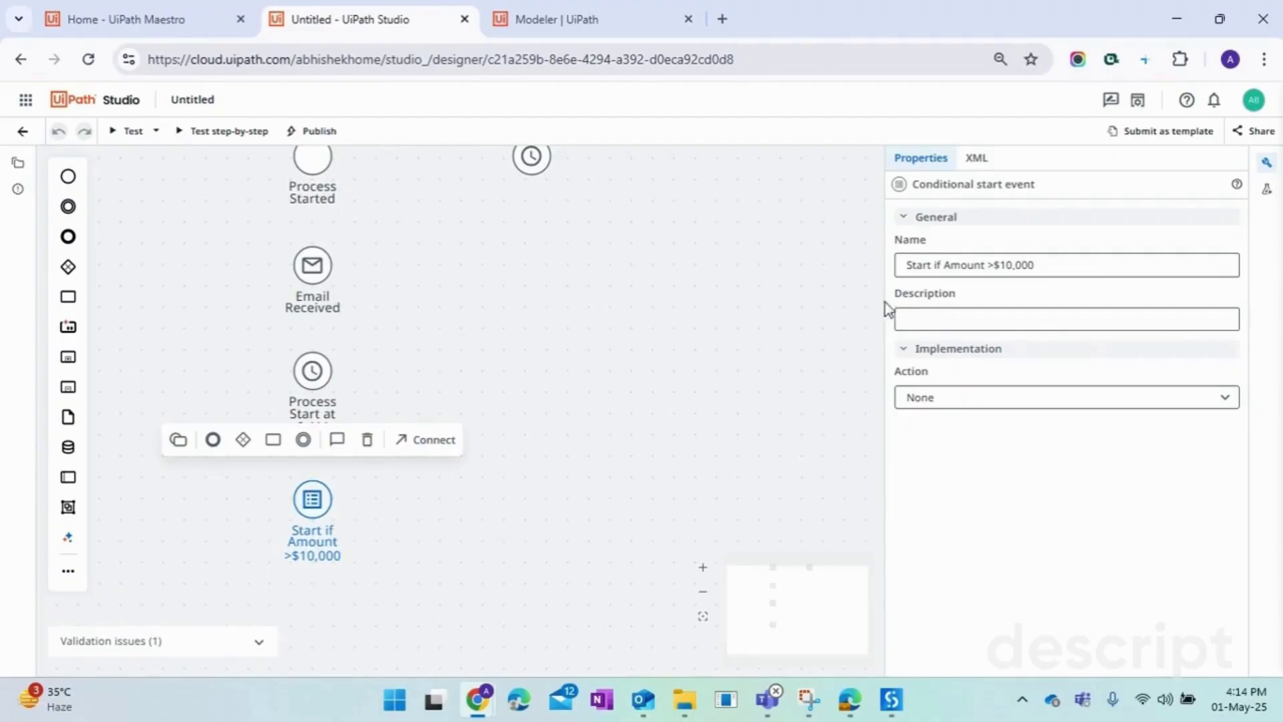
pyautogui.click(993, 265)
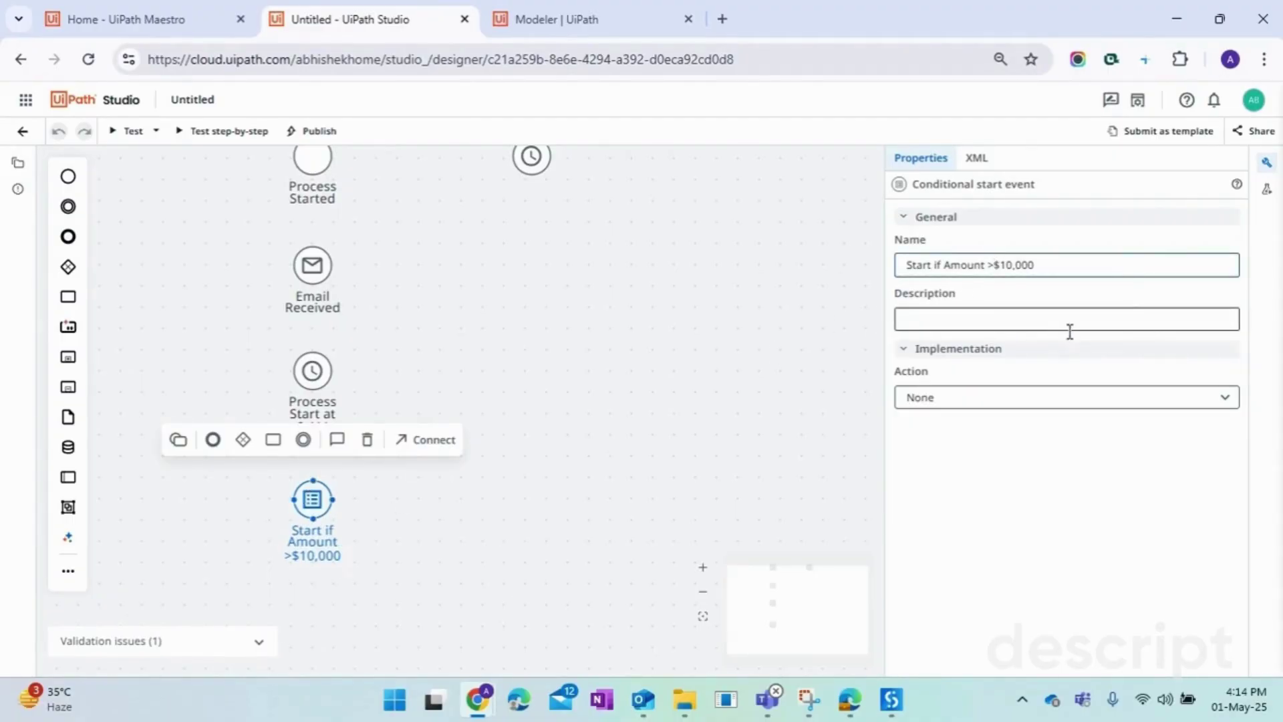
pyautogui.press('BackSpace')
pyautogui.write('<')
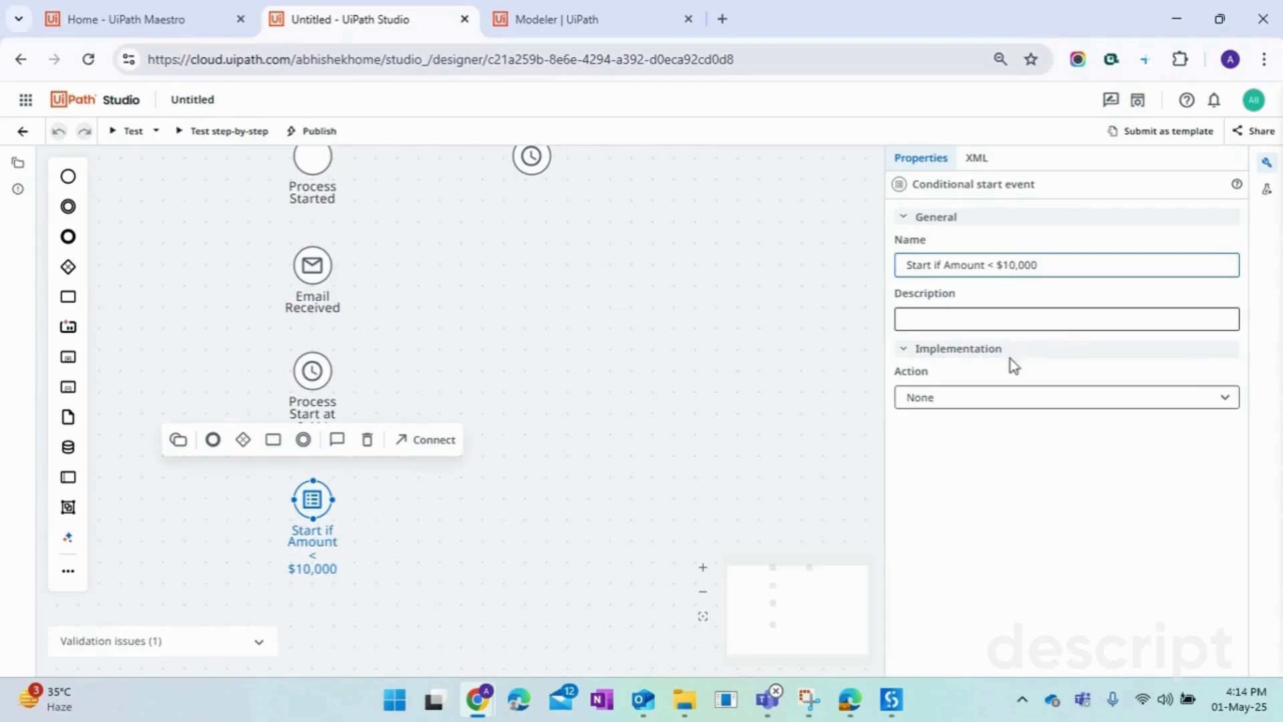
pyautogui.click(506, 546)
# - Check the implementation actions offered for the conditional start event, leaving its action at None
pyautogui.click(311, 500)
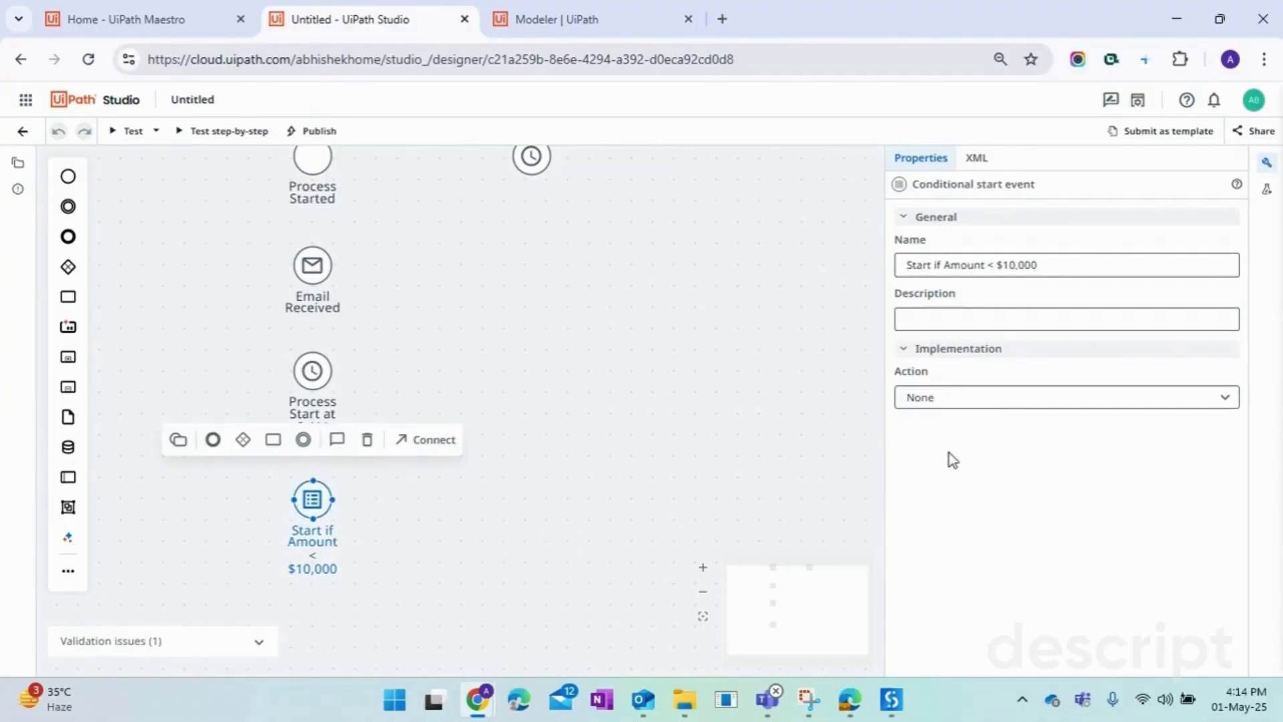
pyautogui.click(976, 400)
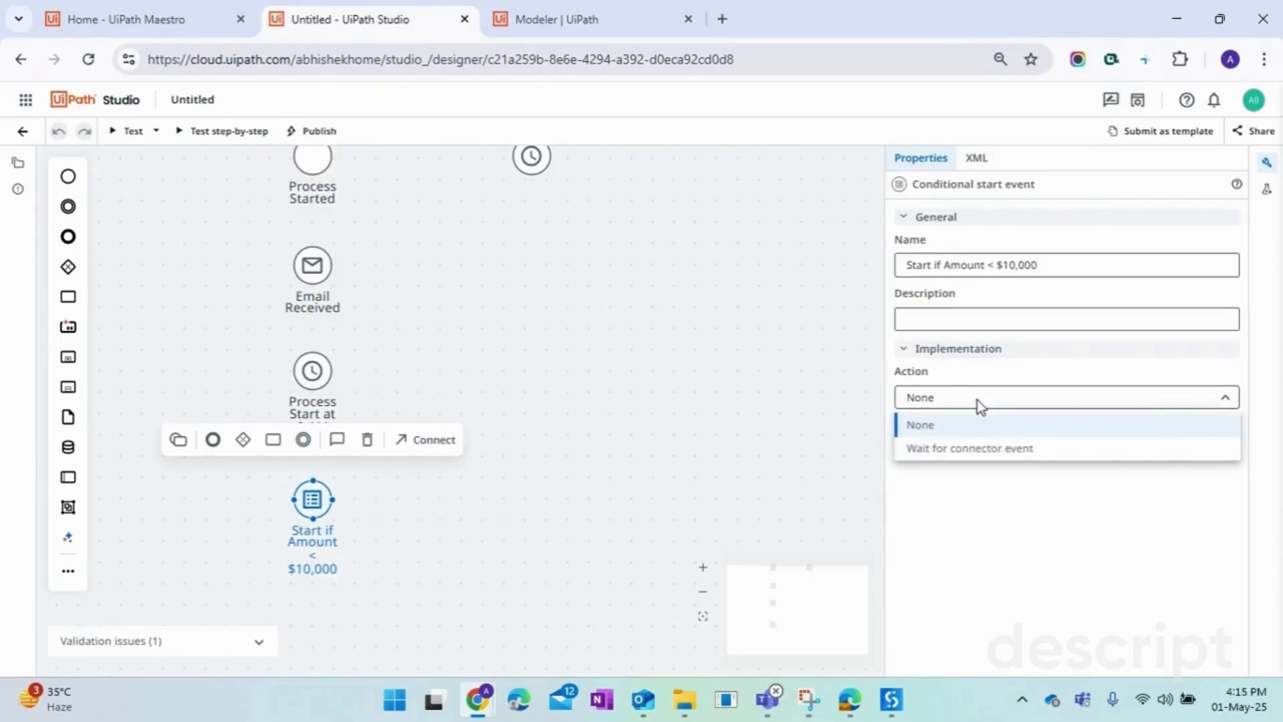
pyautogui.click(966, 423)
pyautogui.click(615, 422)
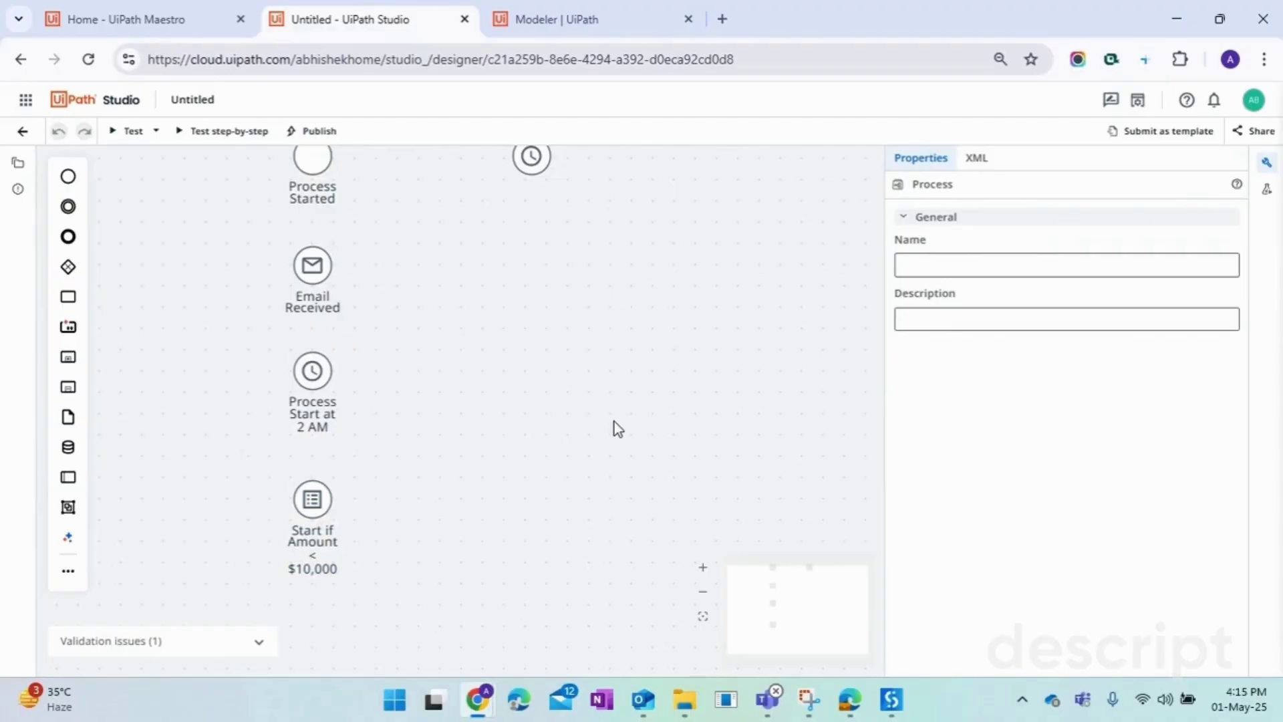
pyautogui.scroll(1, 448, 492)
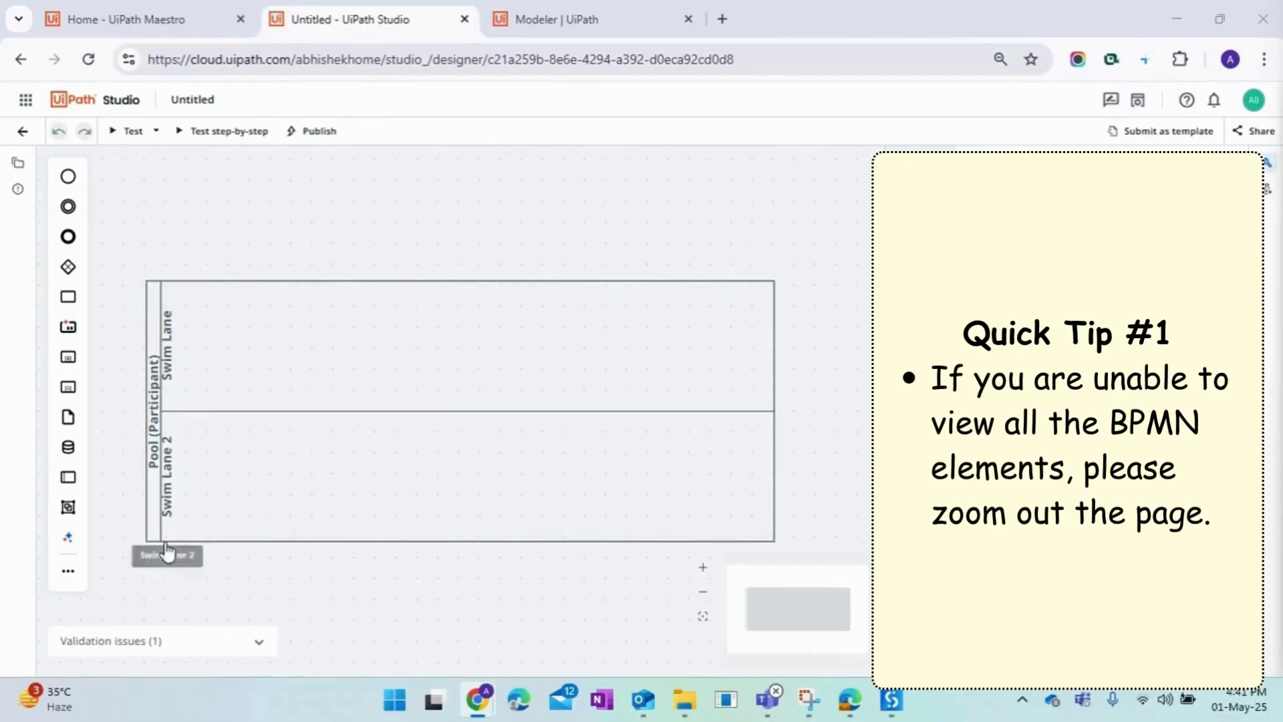
# - Reset the page zoom to 100% and zoom back out to 80%
pyautogui.click(1000, 59)
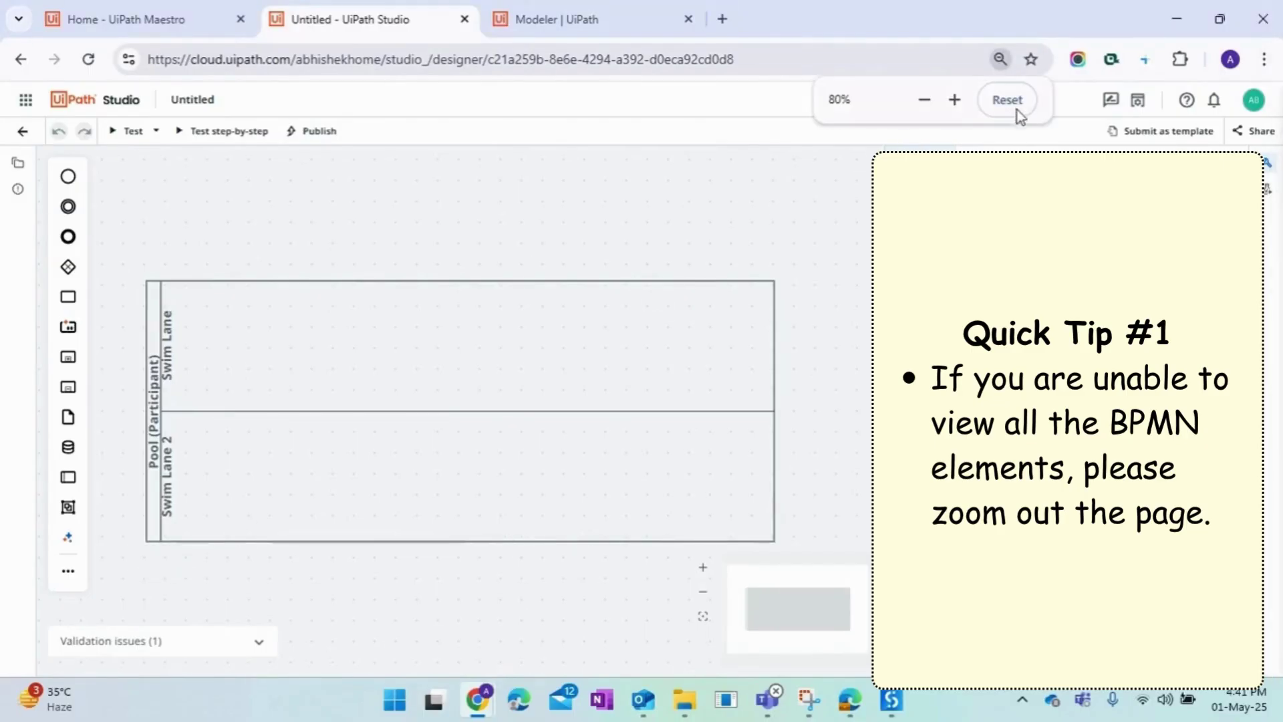
pyautogui.click(1018, 111)
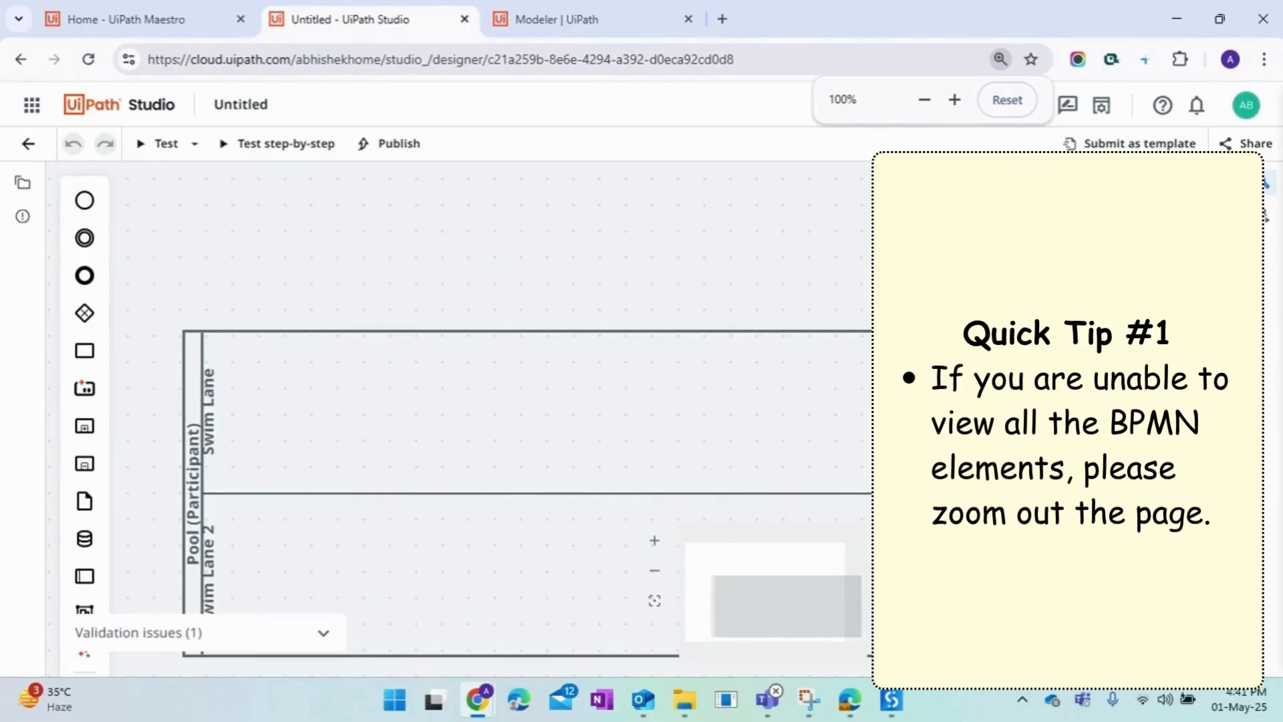
pyautogui.click(925, 102)
pyautogui.click(925, 102)
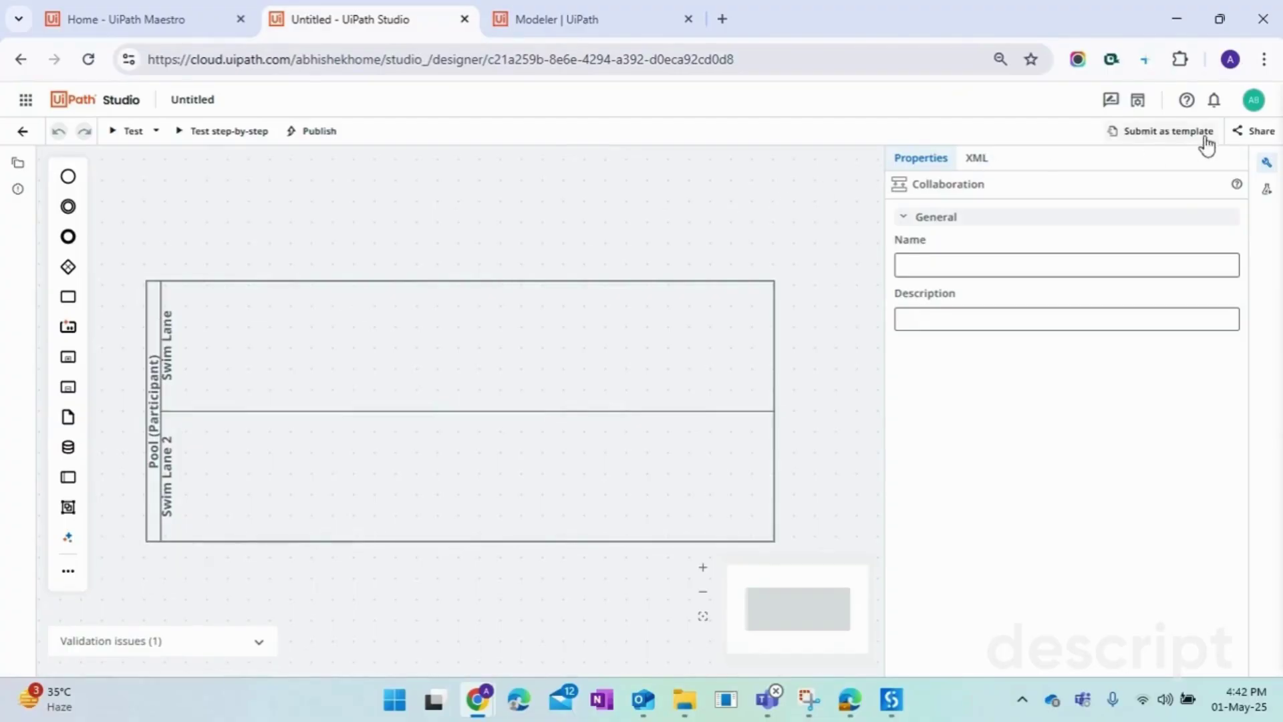
# - Add a new pool in the empty canvas area below the existing pool and show its properties
pyautogui.click(1269, 163)
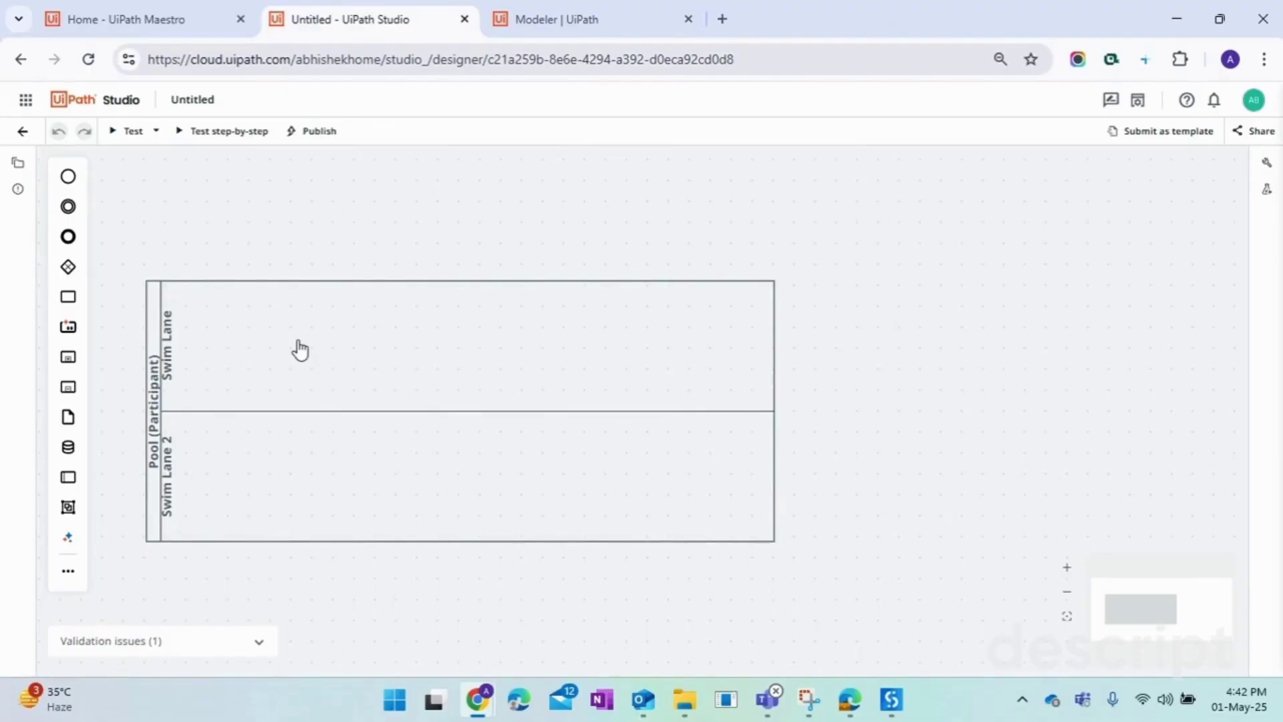
pyautogui.scroll(-5, 299, 348)
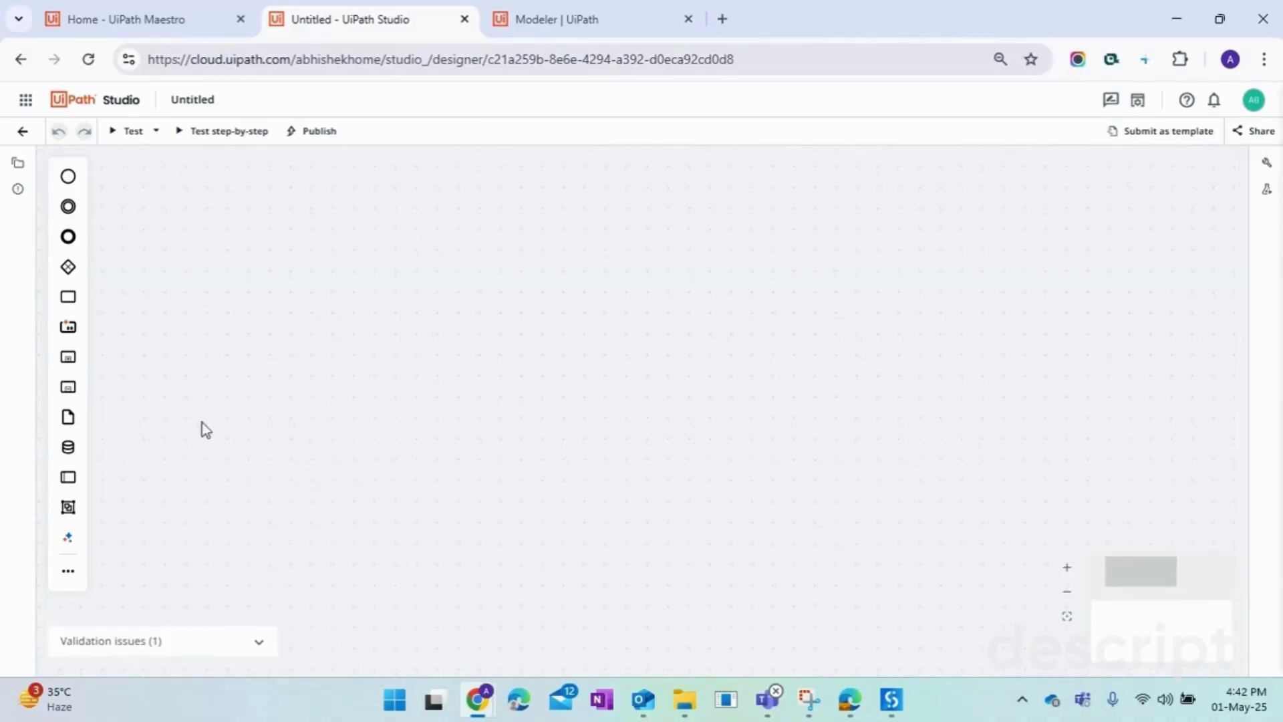
pyautogui.moveTo(69, 476); pyautogui.dragTo(219, 237)
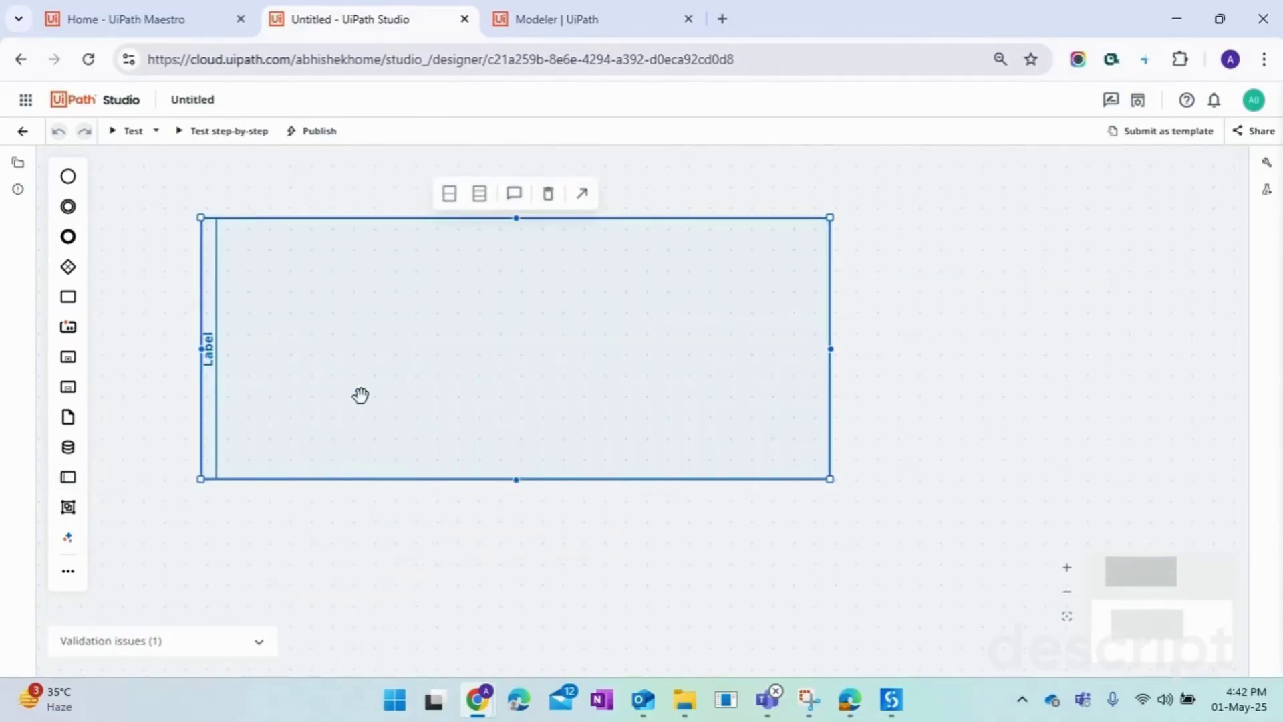
pyautogui.click(1270, 169)
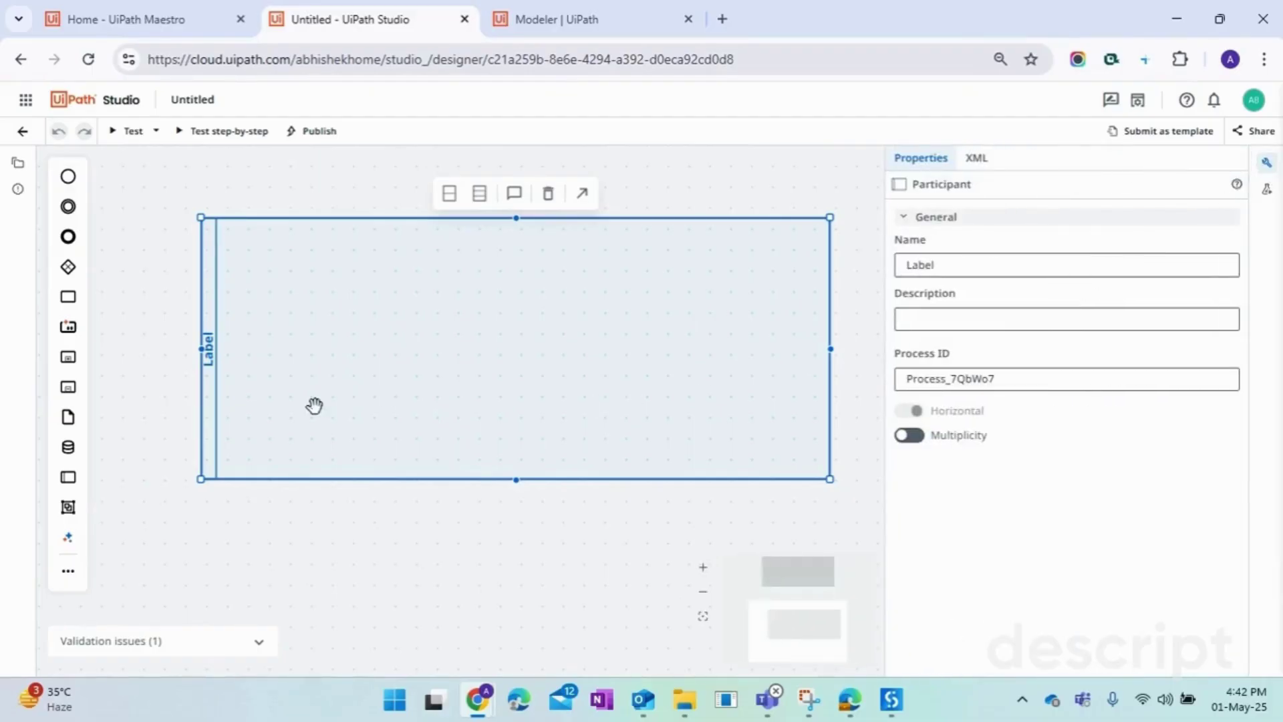
# - Rename the new pool to "Department Name - Client Name"
pyautogui.doubleClick(209, 369)
pyautogui.write('Department Nam')
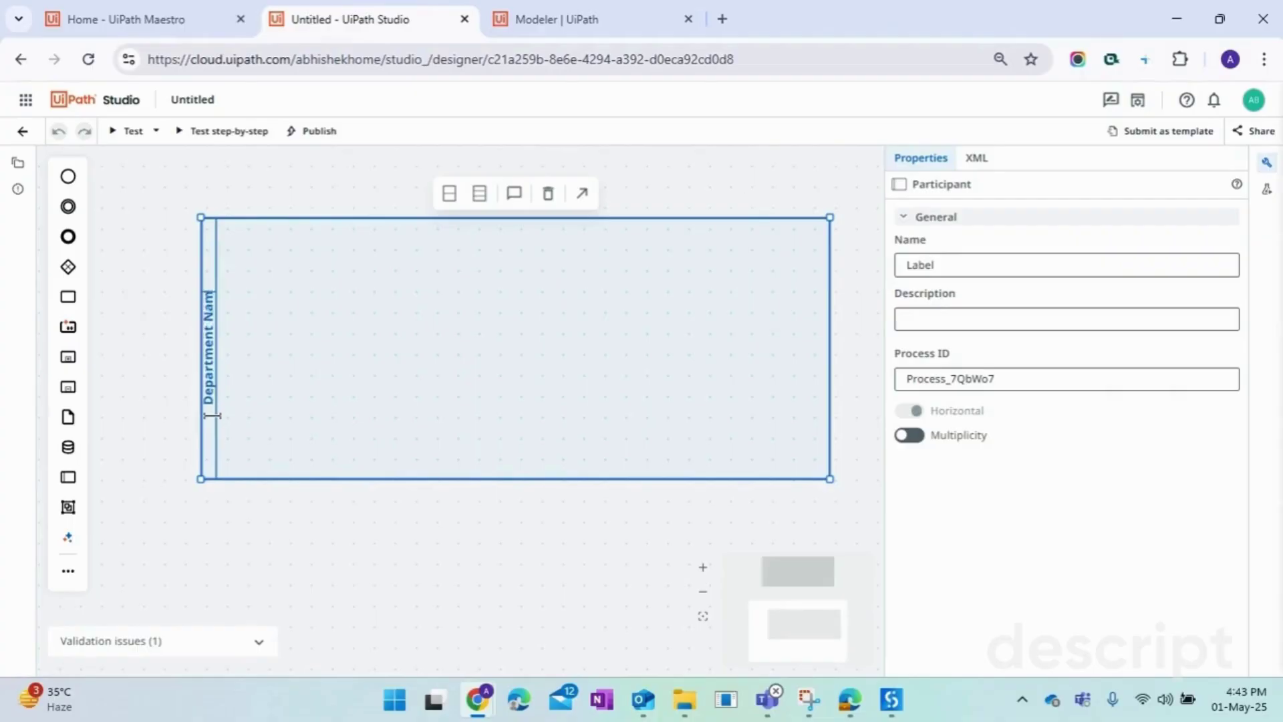
pyautogui.write('e')
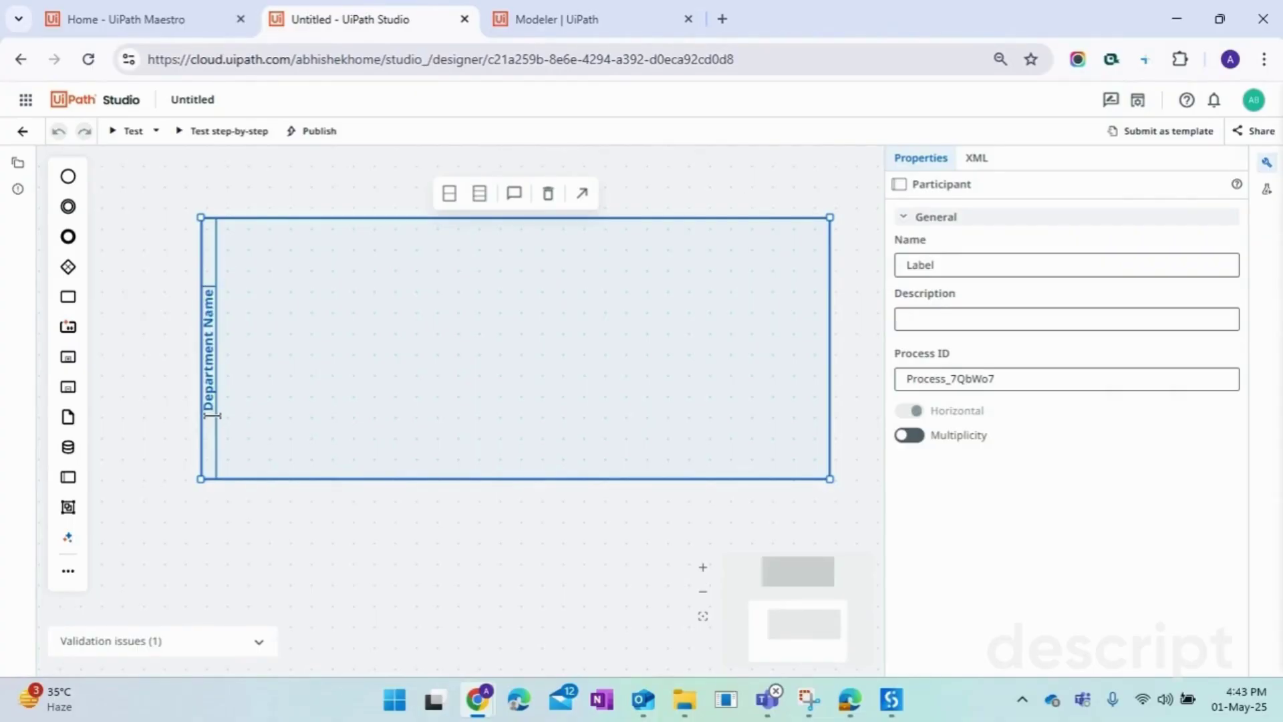
pyautogui.write(' - Client Name')
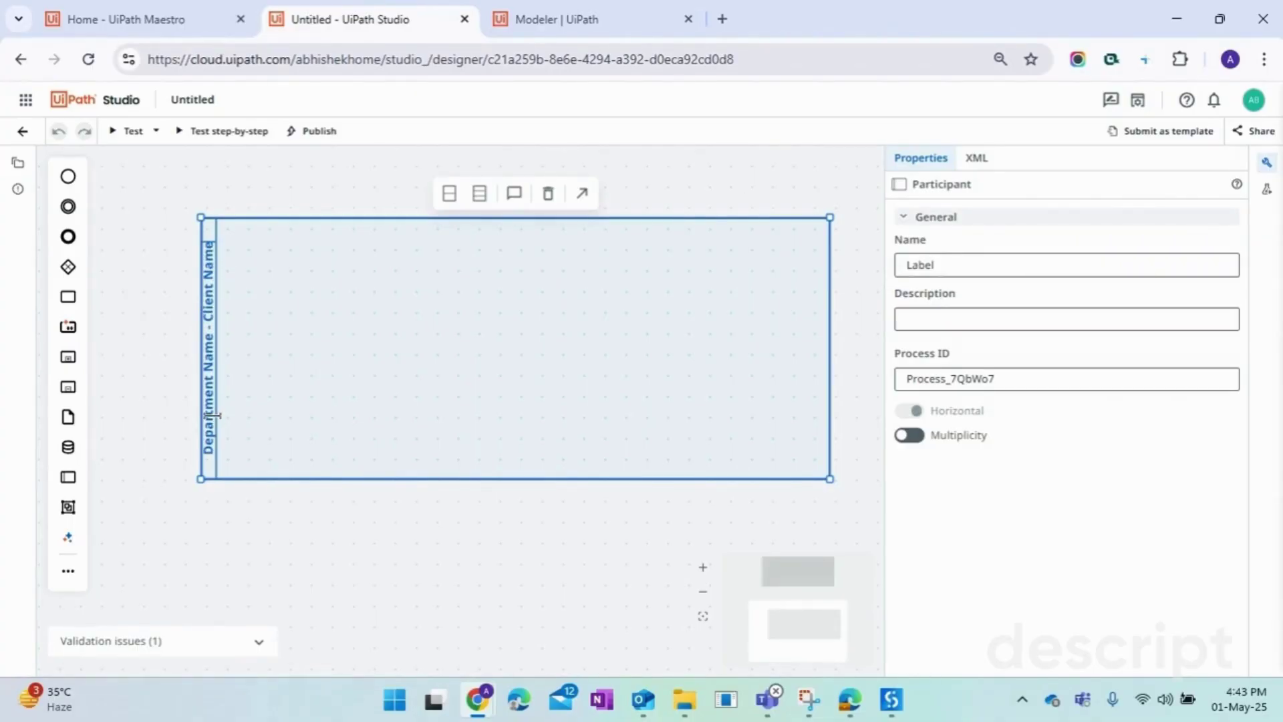
pyautogui.click(399, 538)
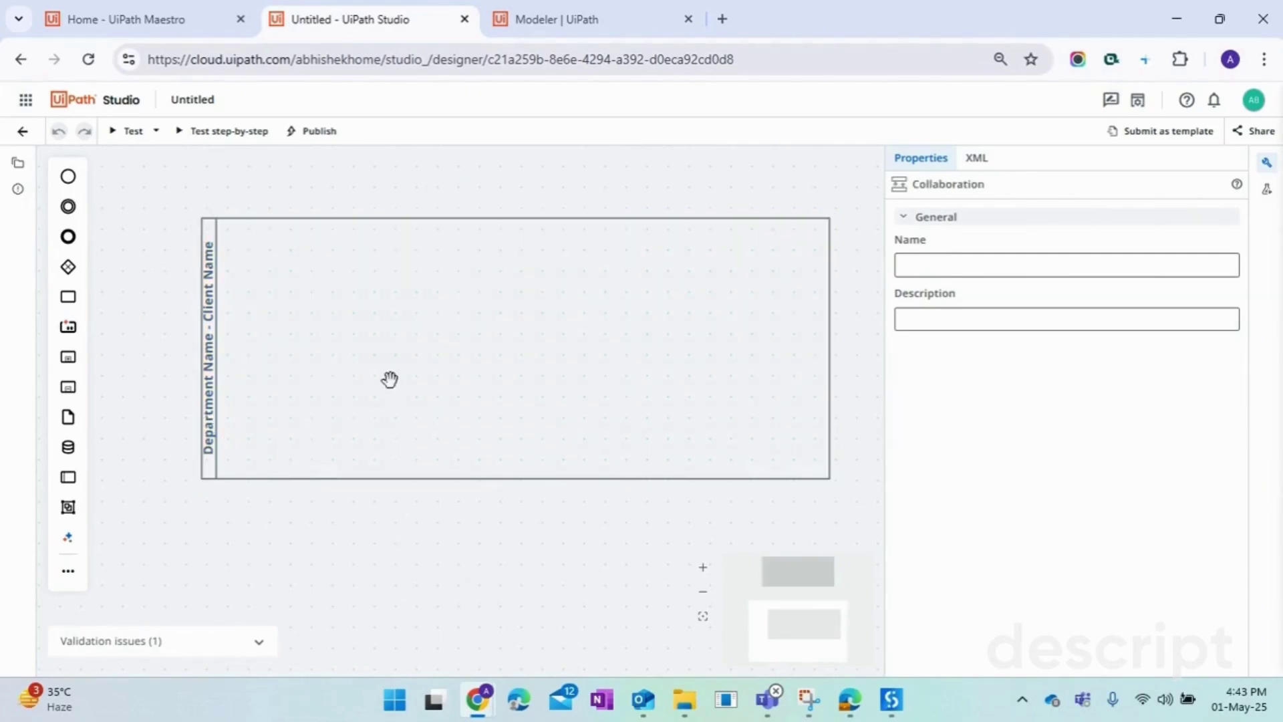
# - Divide the Department Name - Client Name pool into two lanes
pyautogui.click(252, 407)
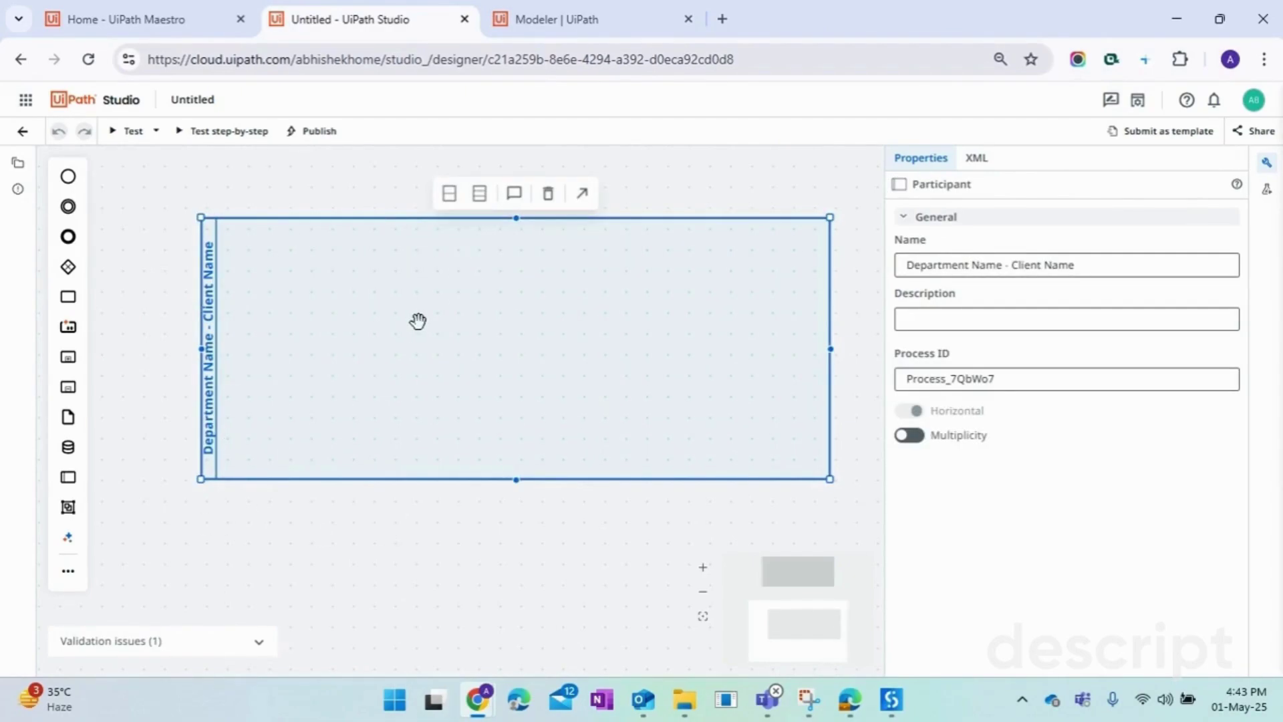
pyautogui.click(449, 195)
pyautogui.click(321, 331)
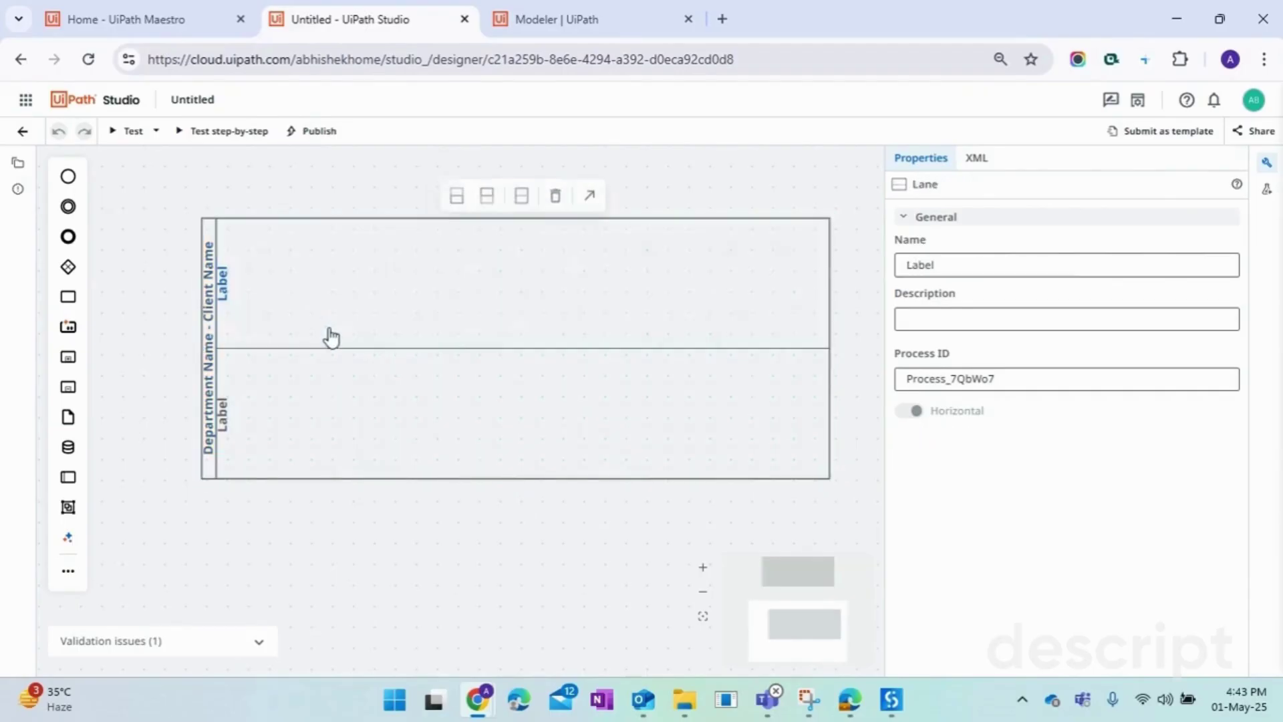
pyautogui.click(322, 394)
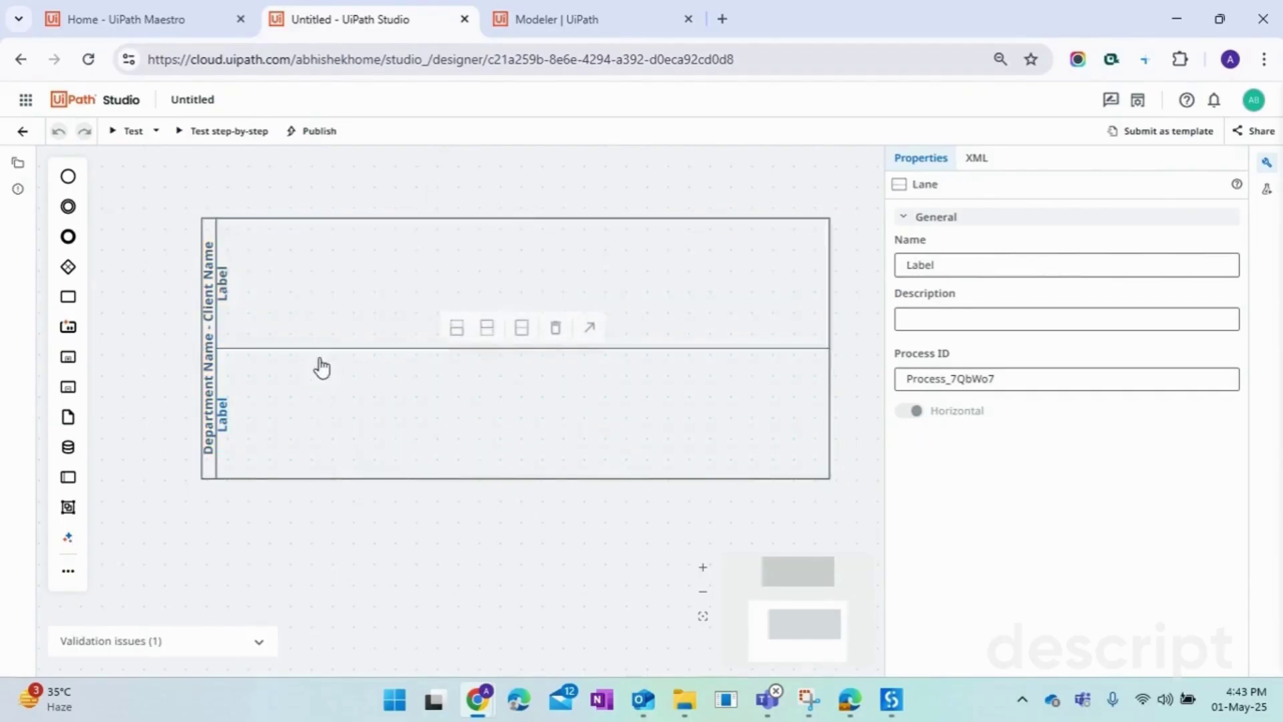
pyautogui.click(354, 328)
pyautogui.click(346, 401)
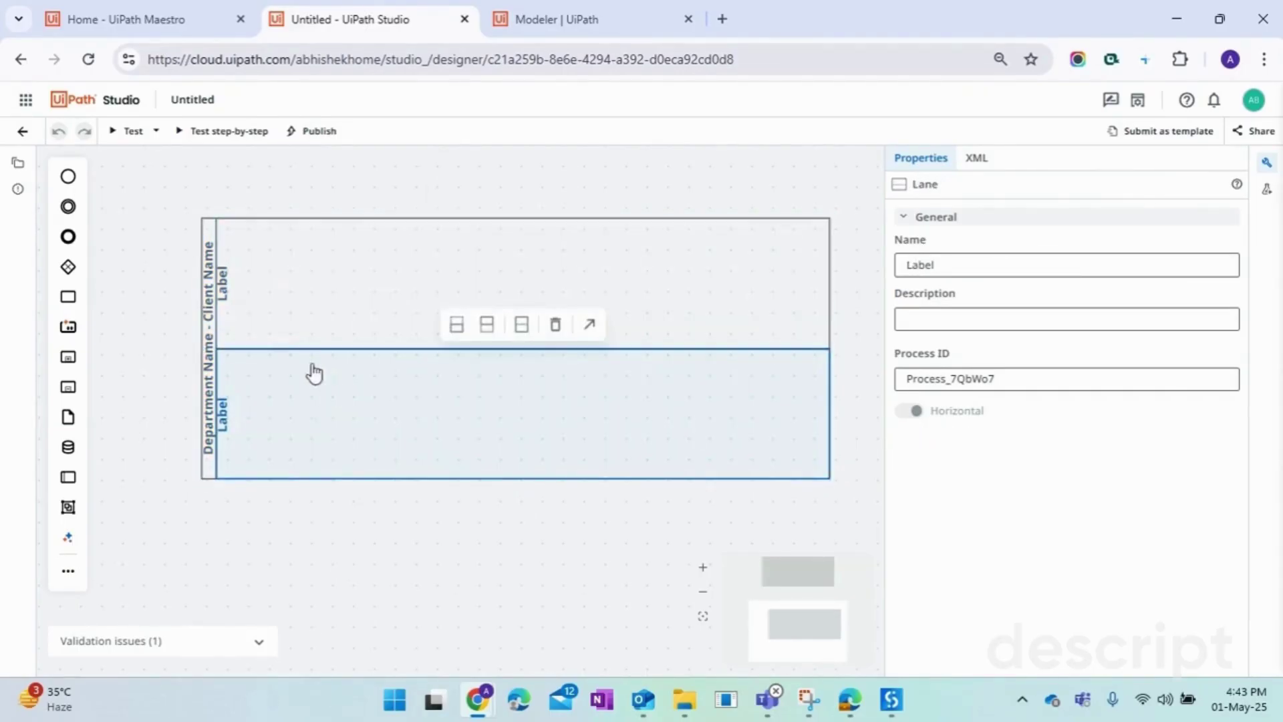
# - Rename the upper lane of the Department Name - Client Name pool to "Manager"
pyautogui.click(298, 312)
pyautogui.doubleClick(915, 264)
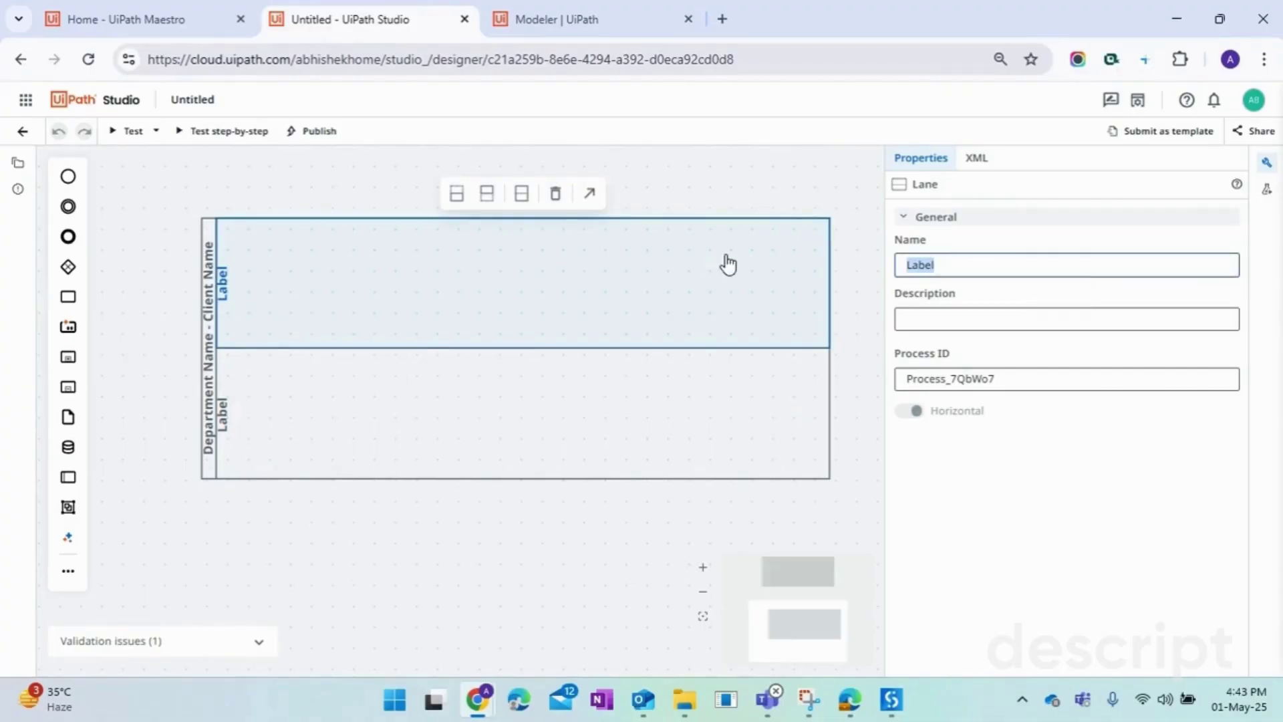
pyautogui.write('Manager')
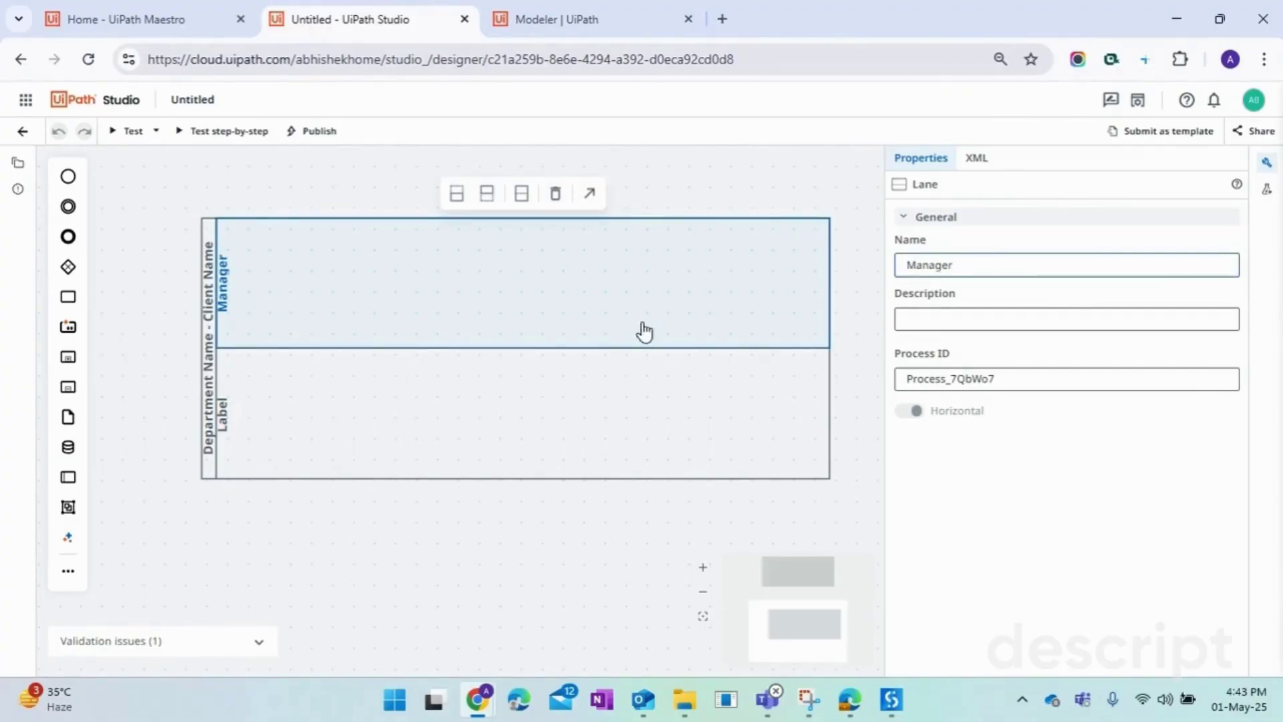
# - Rename the lower lane of the Department Name - Client Name pool to "Manager 2"
pyautogui.click(535, 394)
pyautogui.scroll(4, 535, 394)
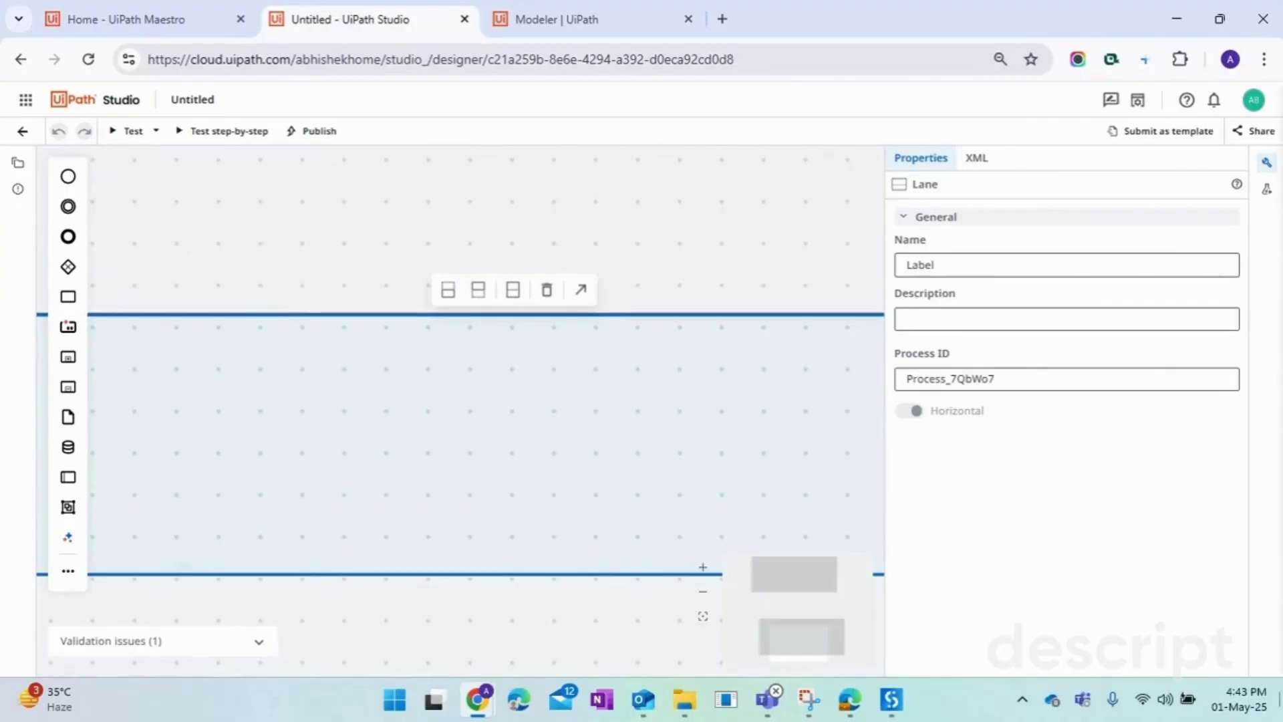
pyautogui.doubleClick(987, 266)
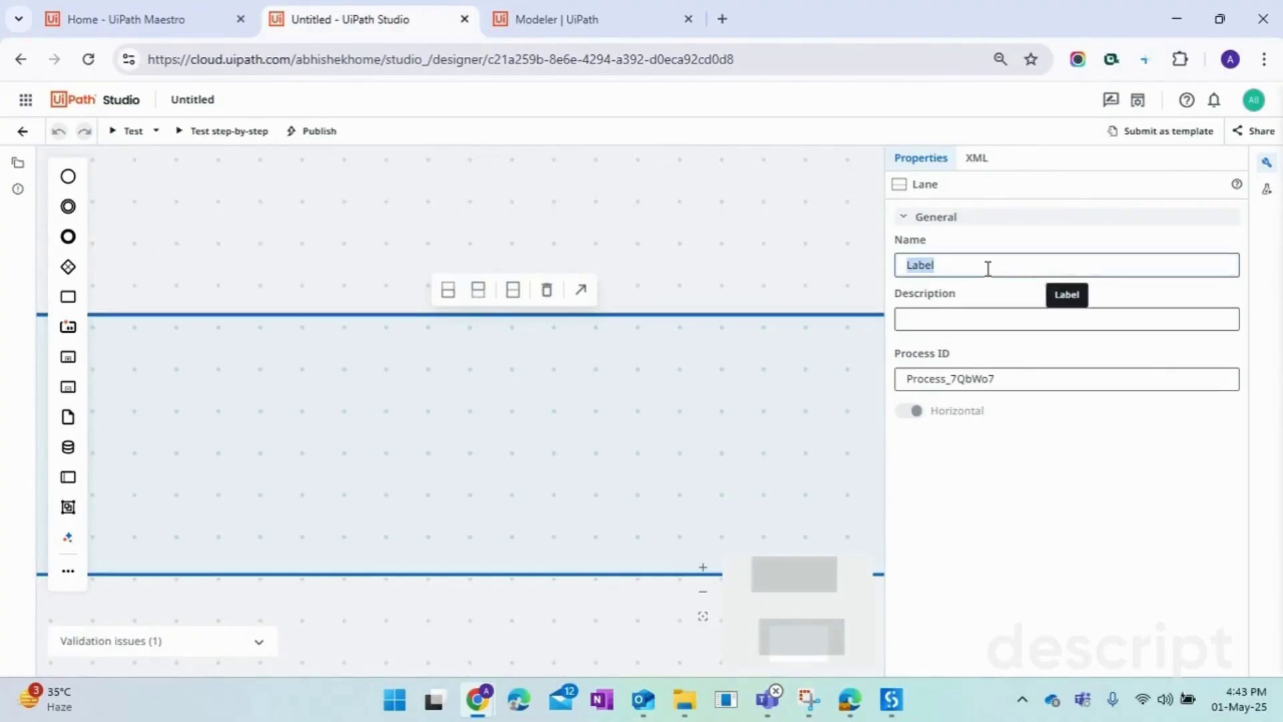
pyautogui.write('Manager 2')
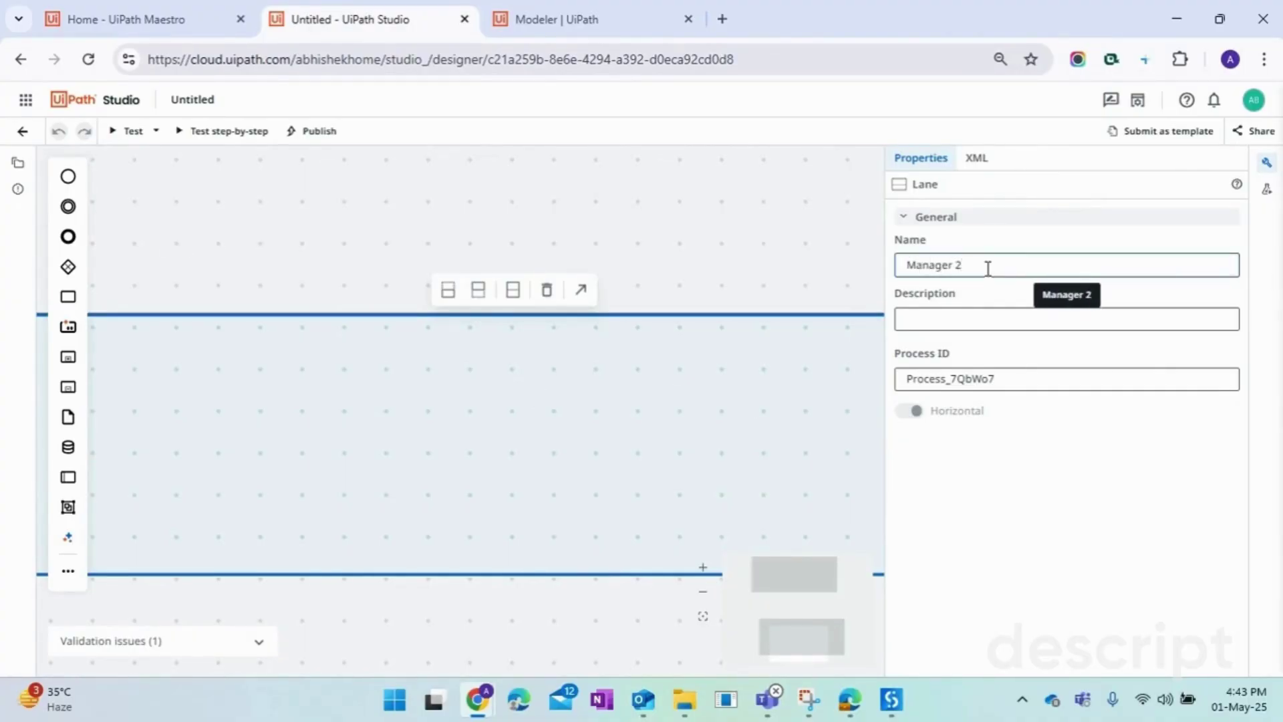
pyautogui.click(702, 616)
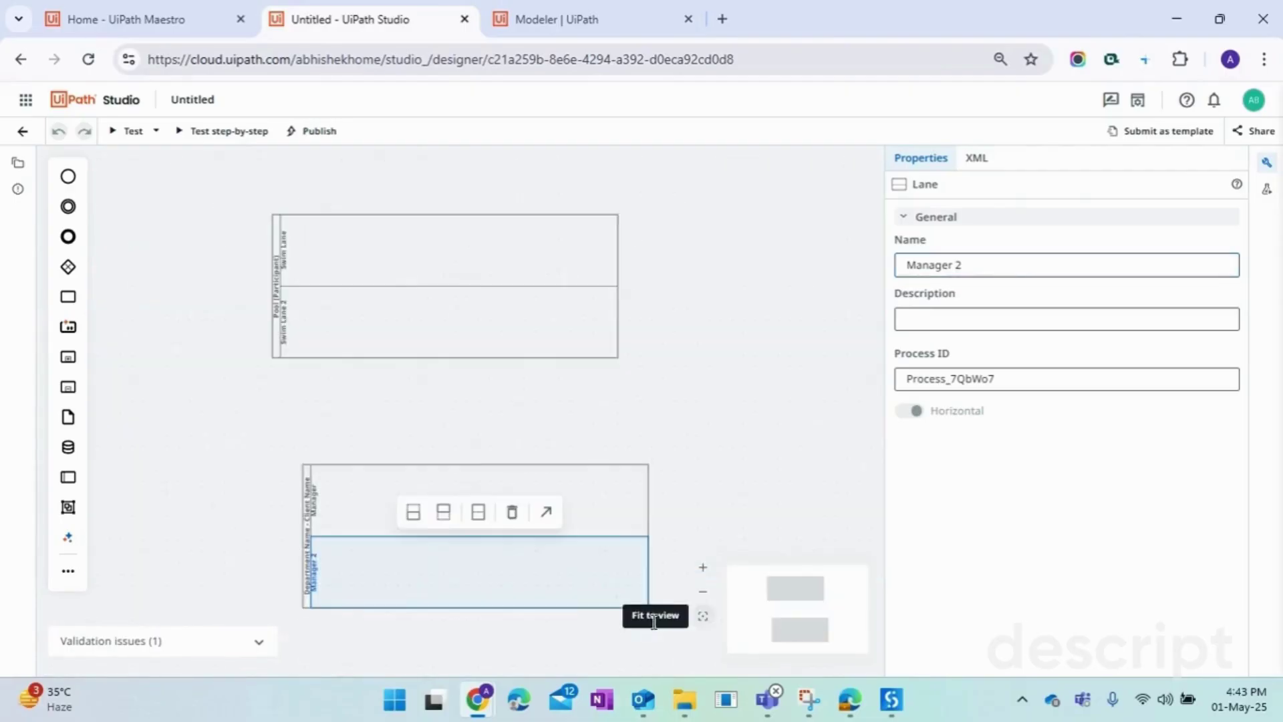
pyautogui.scroll(-3, 707, 486)
pyautogui.scroll(2, 539, 532)
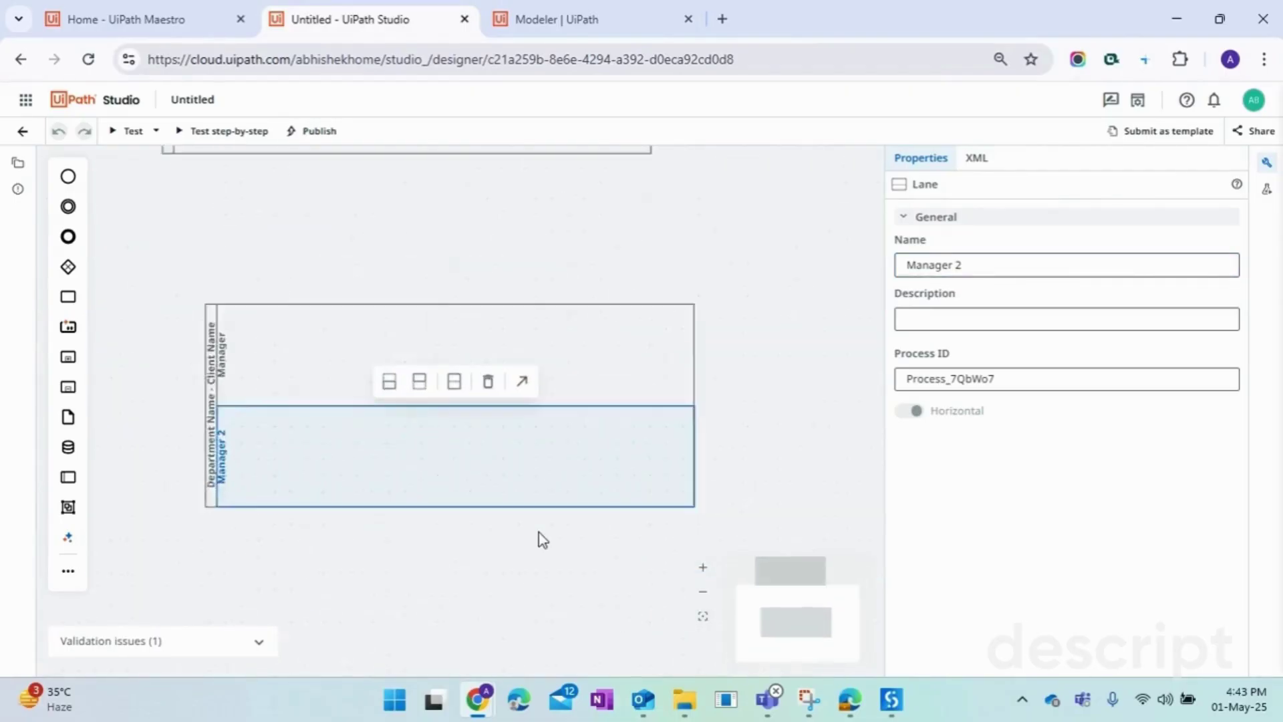
pyautogui.scroll(2, 539, 532)
pyautogui.moveTo(516, 548); pyautogui.dragTo(464, 584)
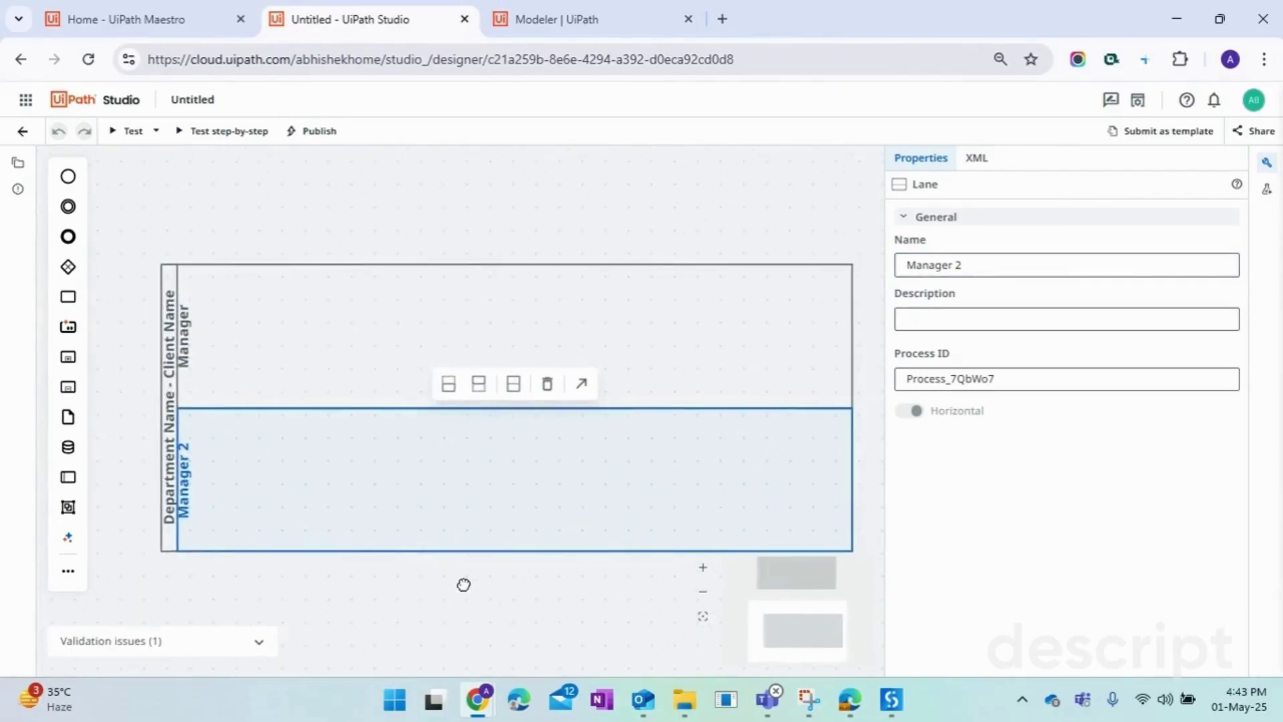
pyautogui.click(534, 224)
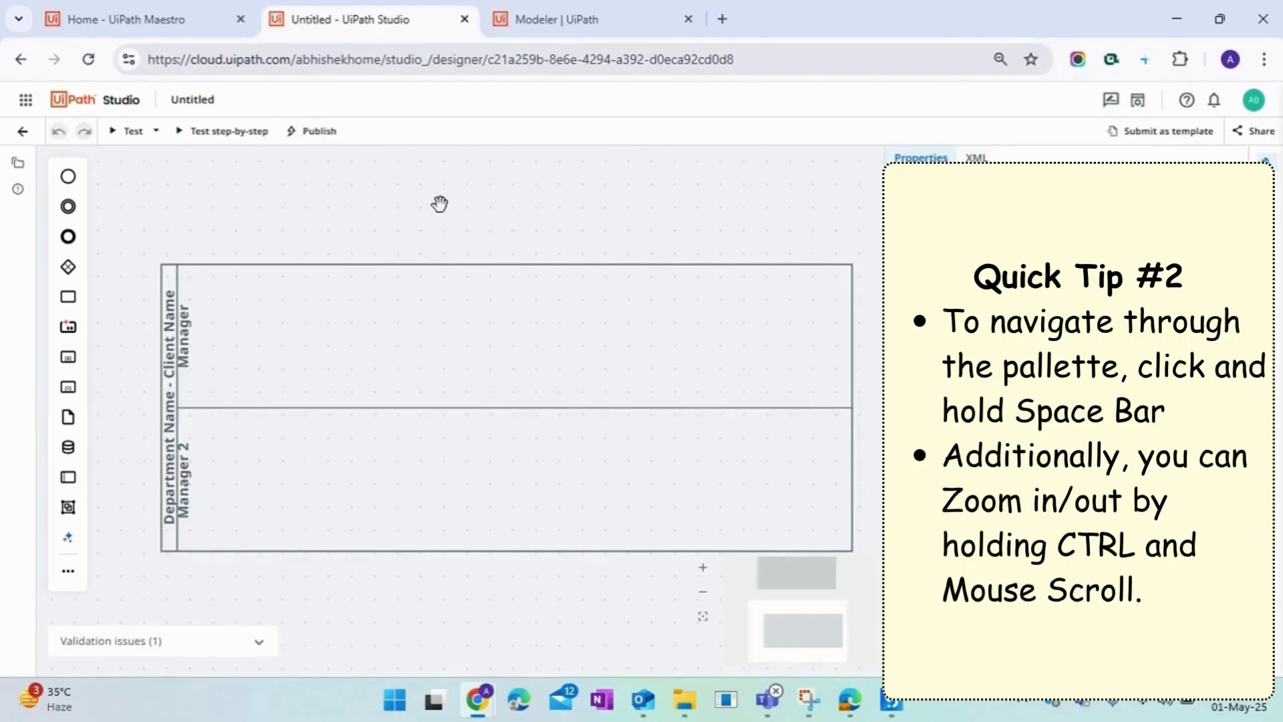
# - Examine the two pools and their lanes by moving around the canvas and viewing them at different zoom levels
pyautogui.moveTo(439, 210); pyautogui.dragTo(443, 375)
pyautogui.moveTo(374, 262); pyautogui.dragTo(412, 407)
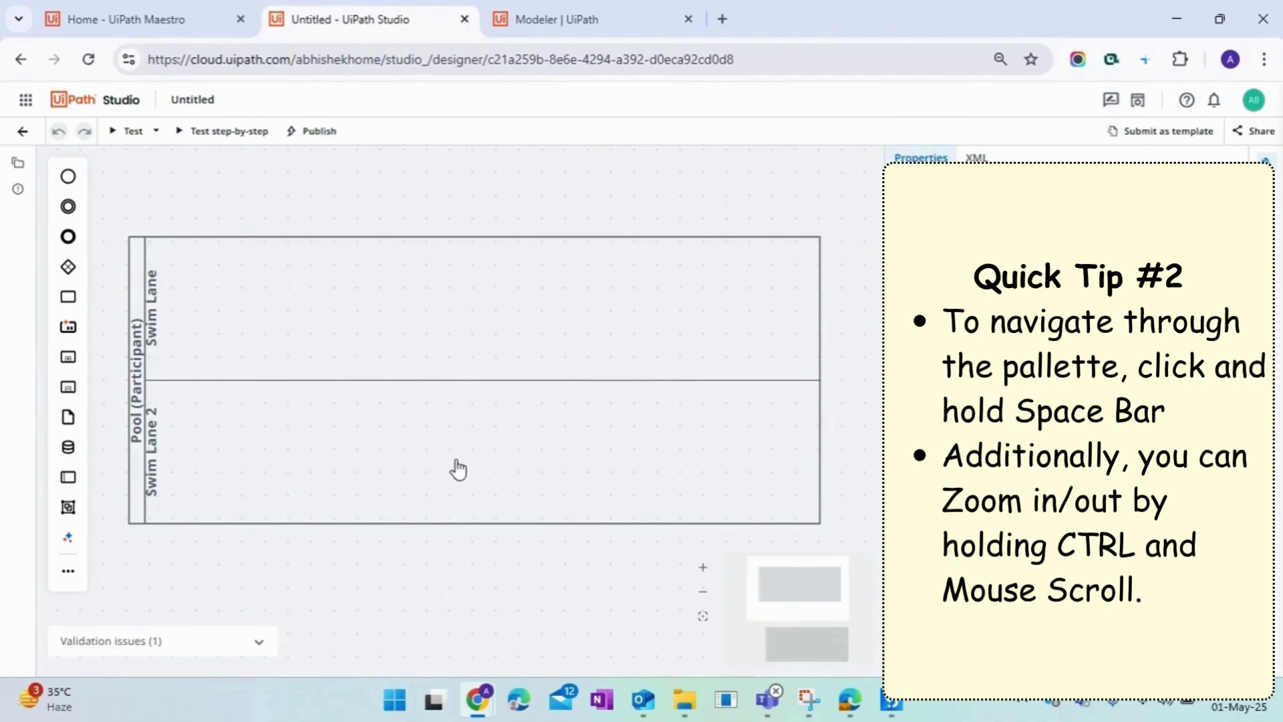
pyautogui.scroll(-5, 453, 470)
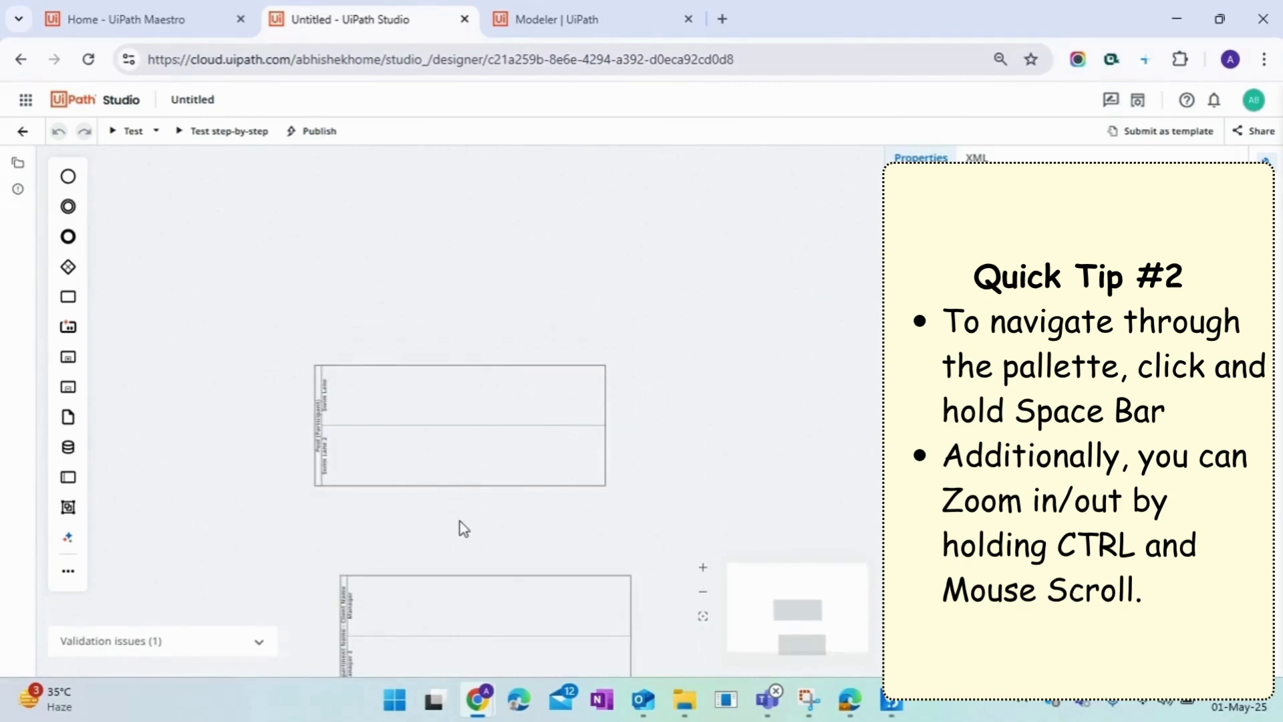
pyautogui.scroll(4, 455, 509)
pyautogui.scroll(2, 456, 503)
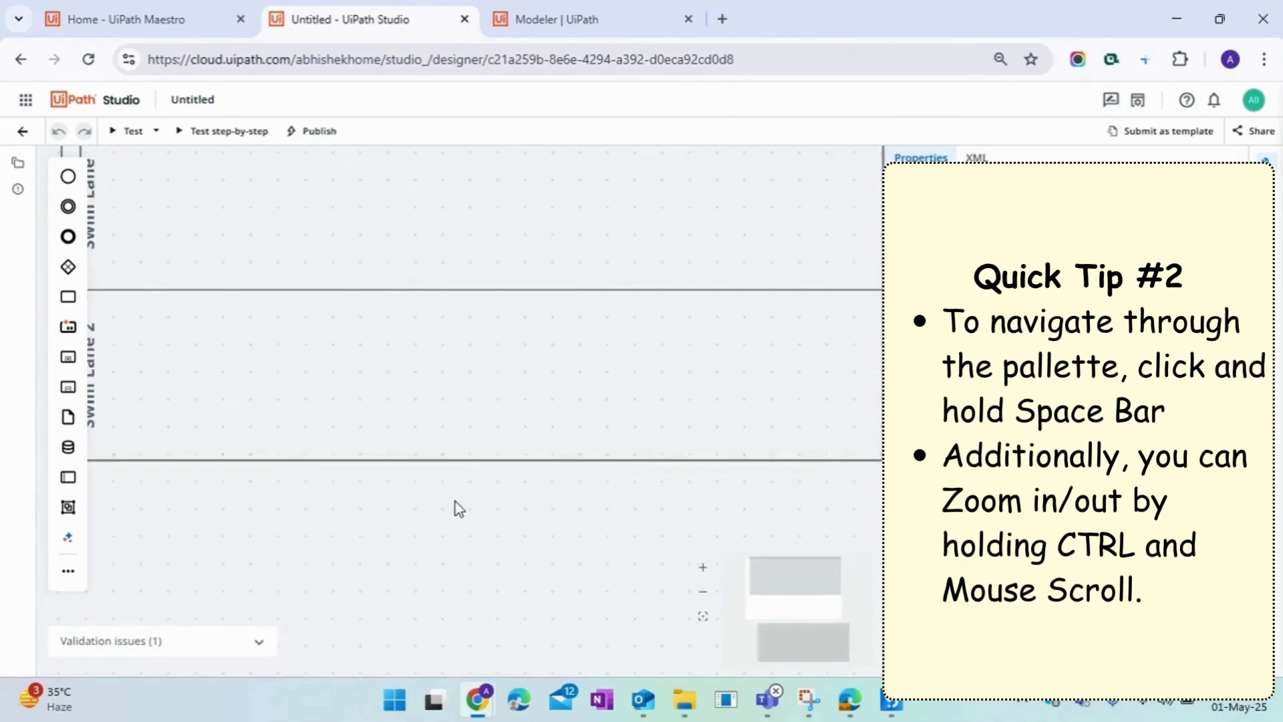
pyautogui.scroll(-4, 458, 510)
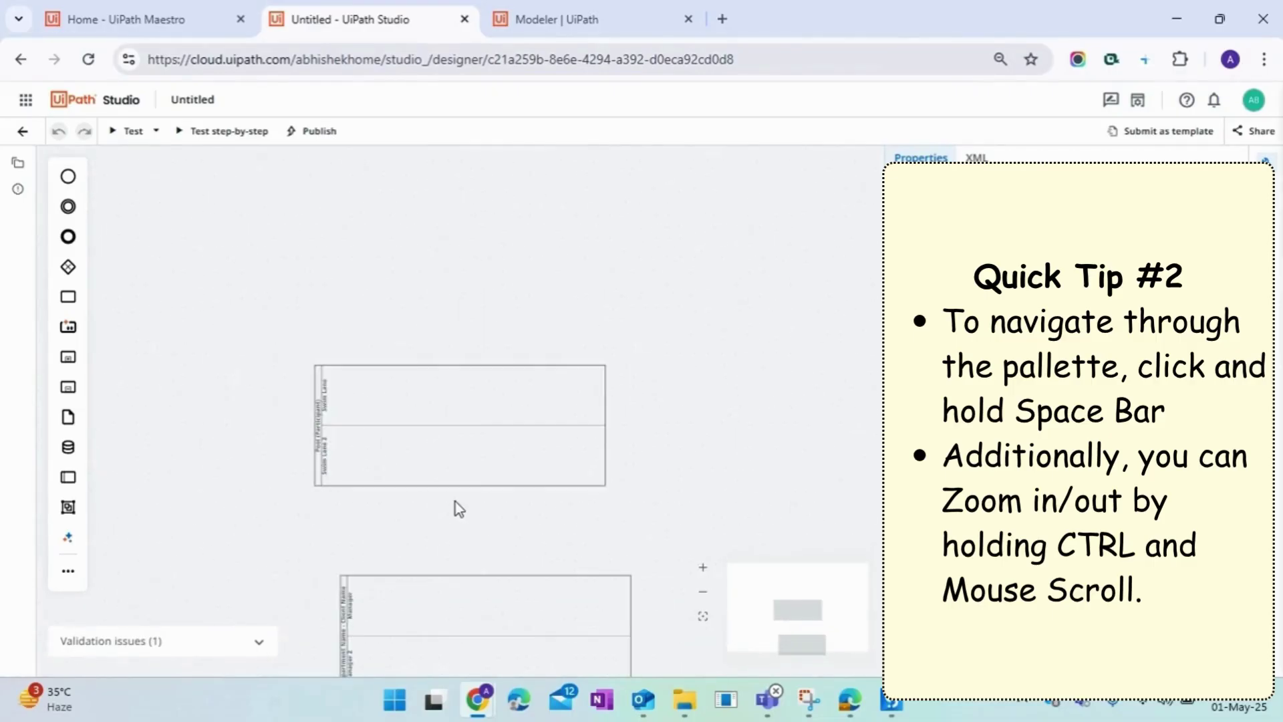
pyautogui.scroll(1, 459, 509)
pyautogui.scroll(3, 459, 509)
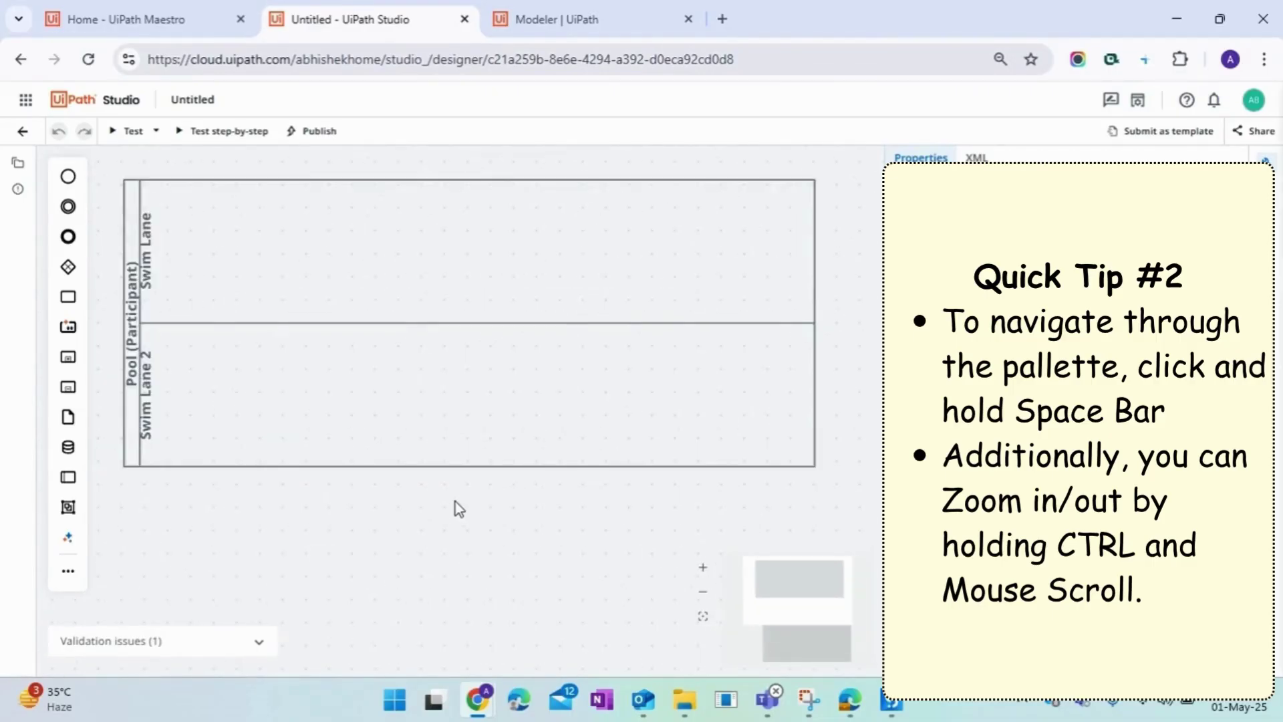
pyautogui.press('space')
pyautogui.moveTo(423, 550); pyautogui.dragTo(455, 283)
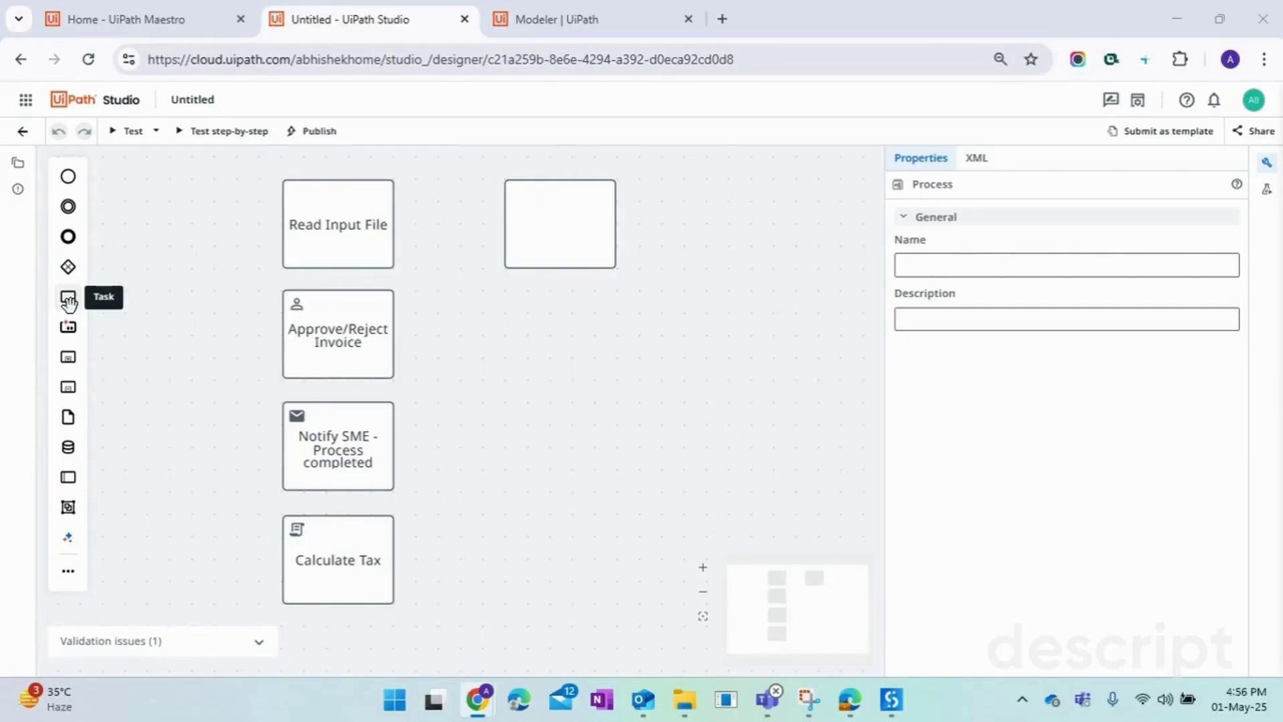
# - Review the properties of the Read Input File, Approve/Reject Invoice, Notify SME and Calculate Tax tasks, including the script task's action options
pyautogui.click(343, 252)
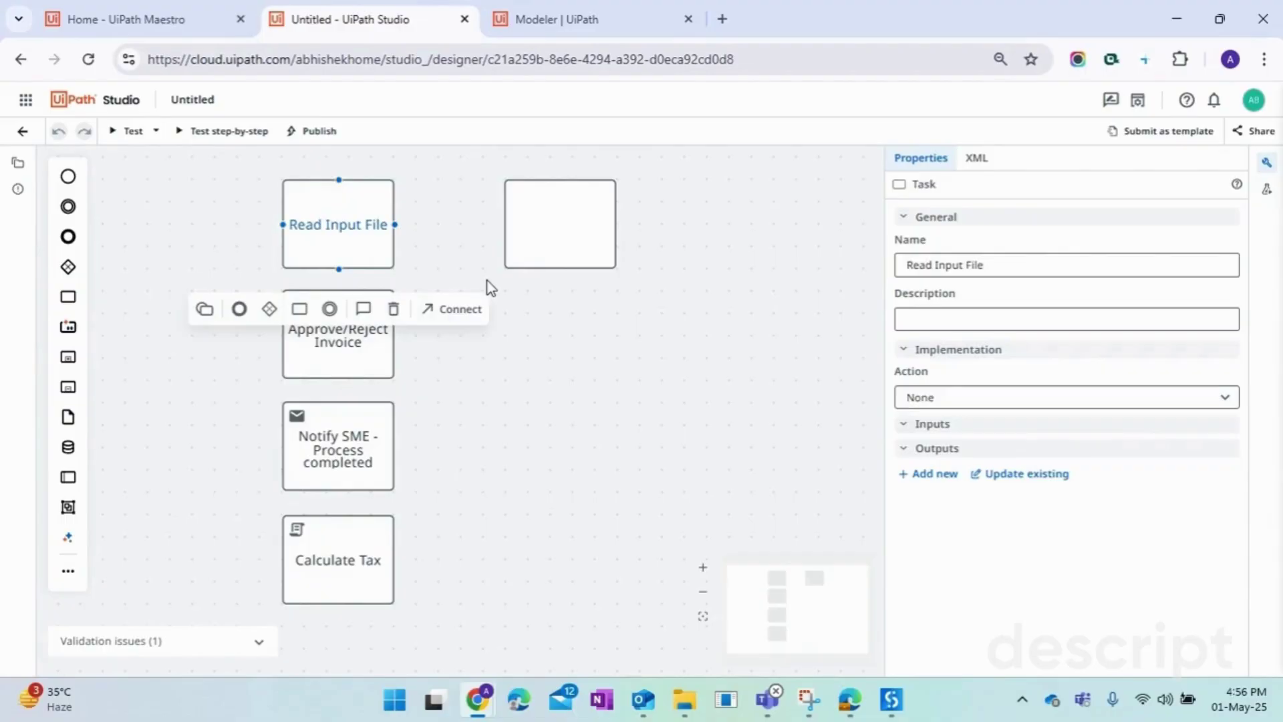
pyautogui.click(636, 385)
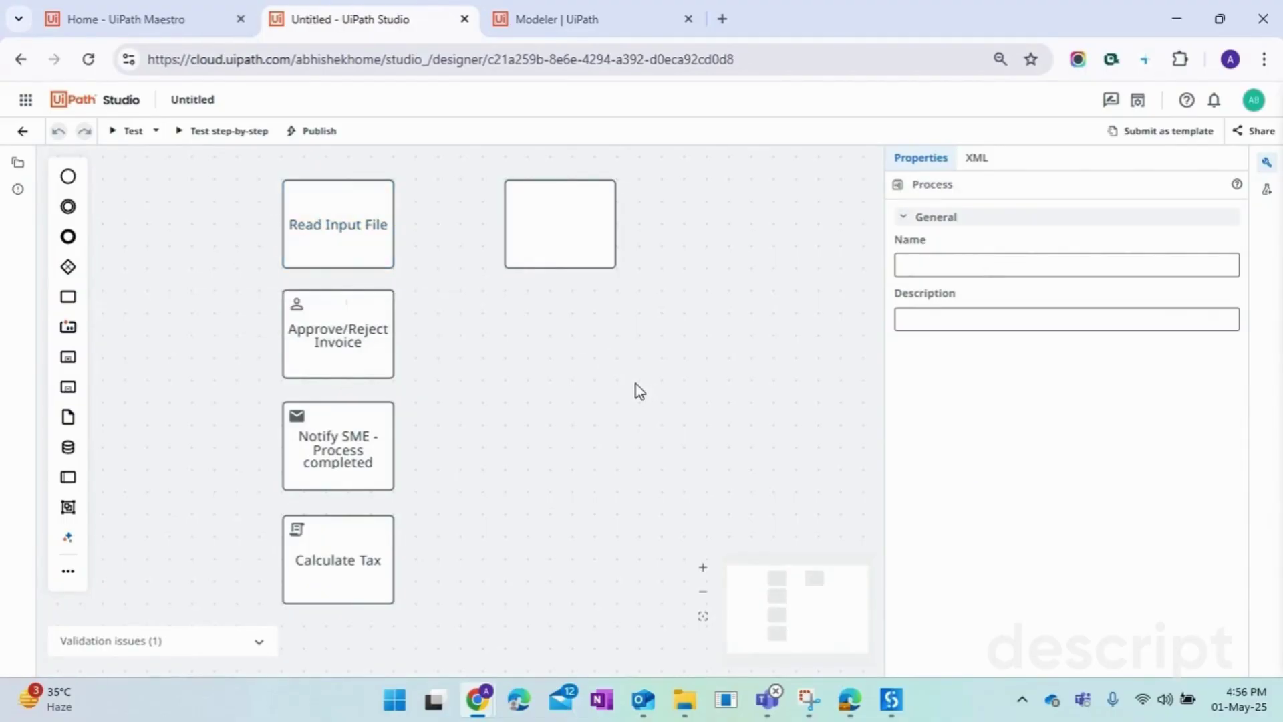
pyautogui.click(372, 352)
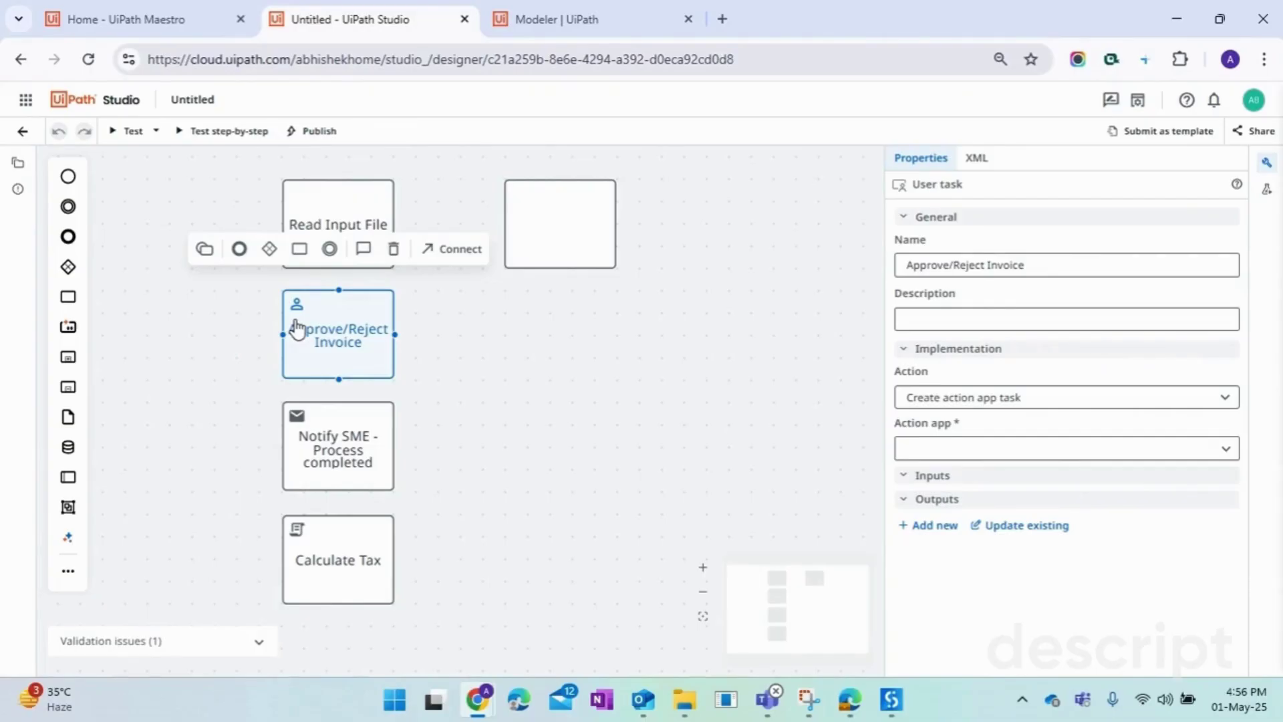
pyautogui.click(341, 465)
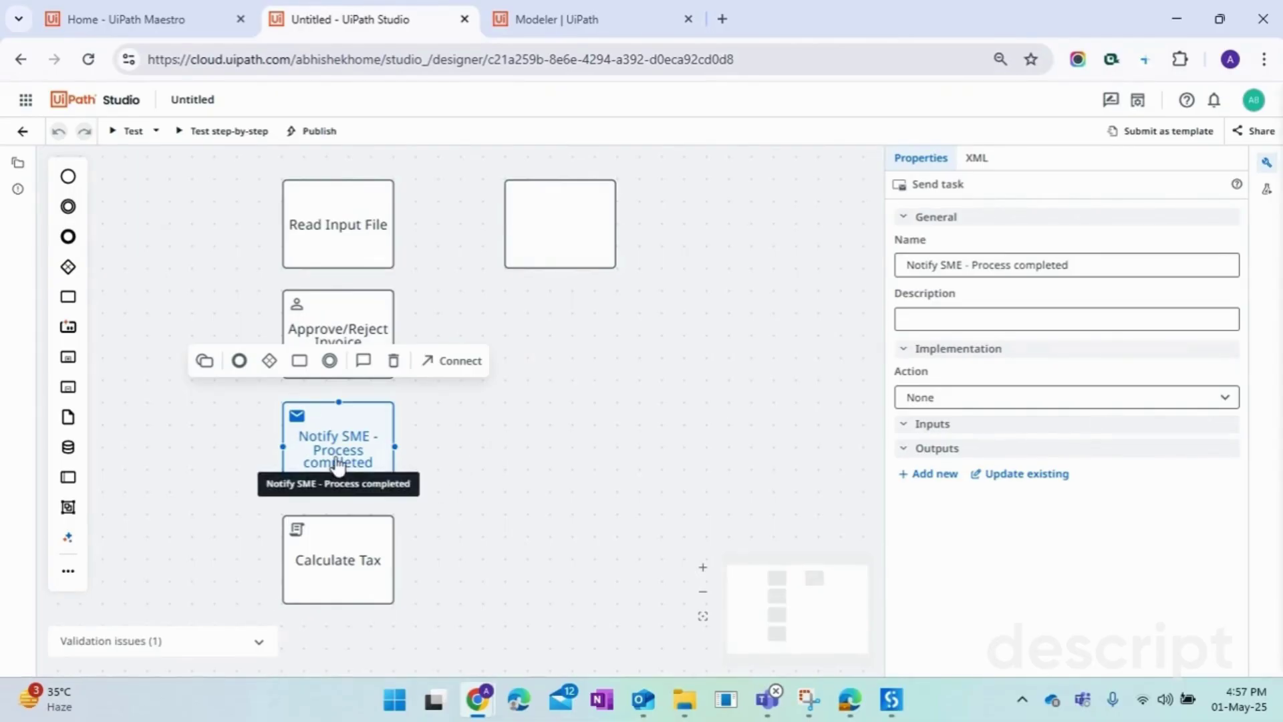
pyautogui.click(298, 558)
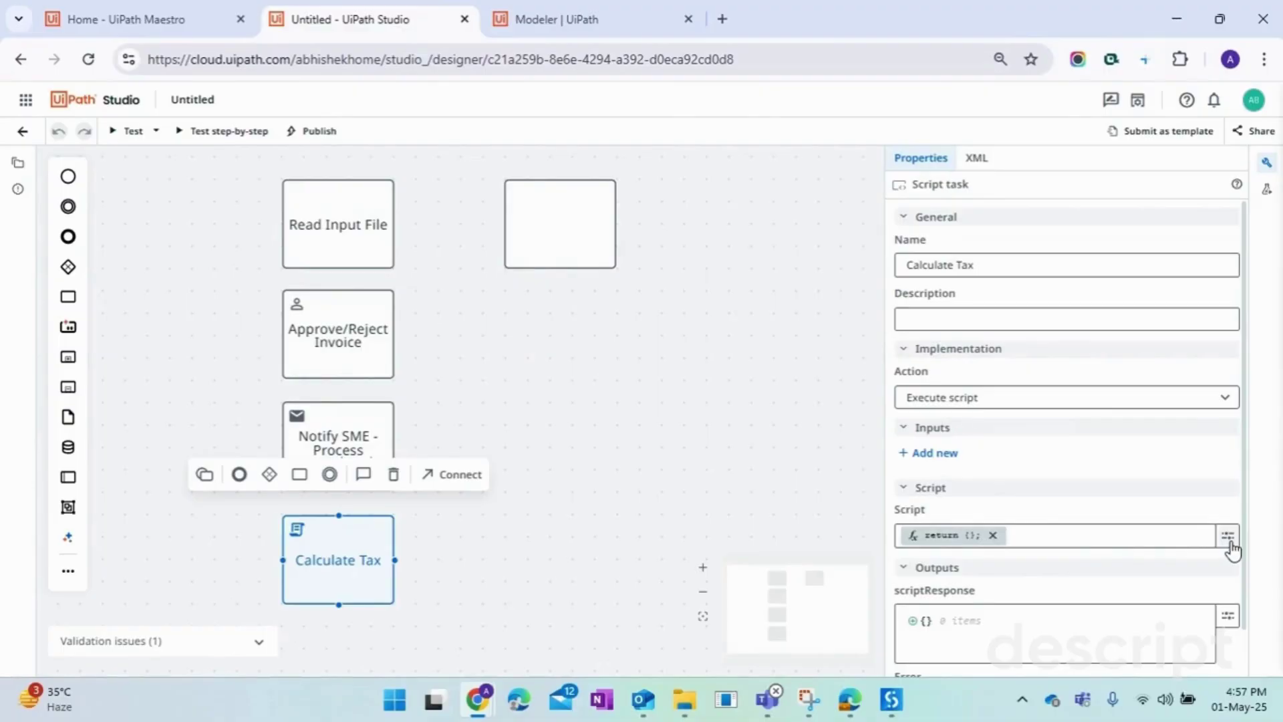
pyautogui.click(994, 409)
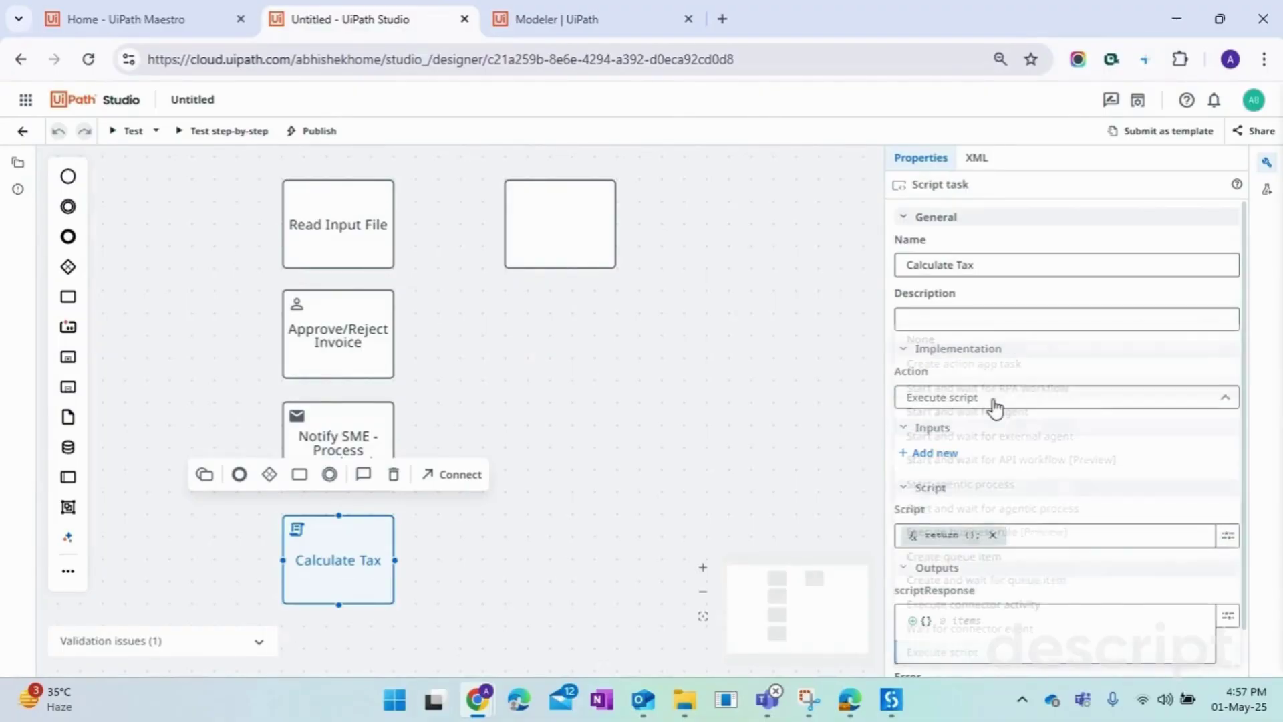
pyautogui.click(989, 652)
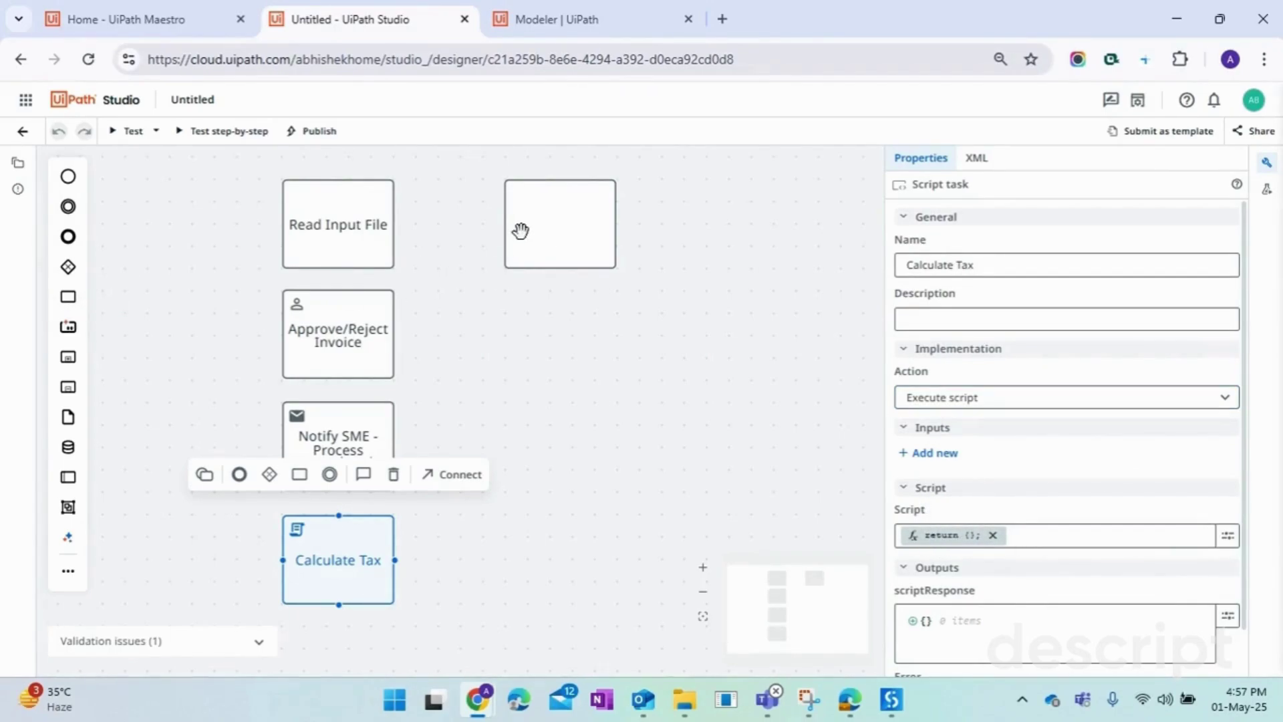
# - Replace the blank task beside Read Input File with a new blank task and review the element types it can change to
pyautogui.click(585, 221)
pyautogui.click(615, 310)
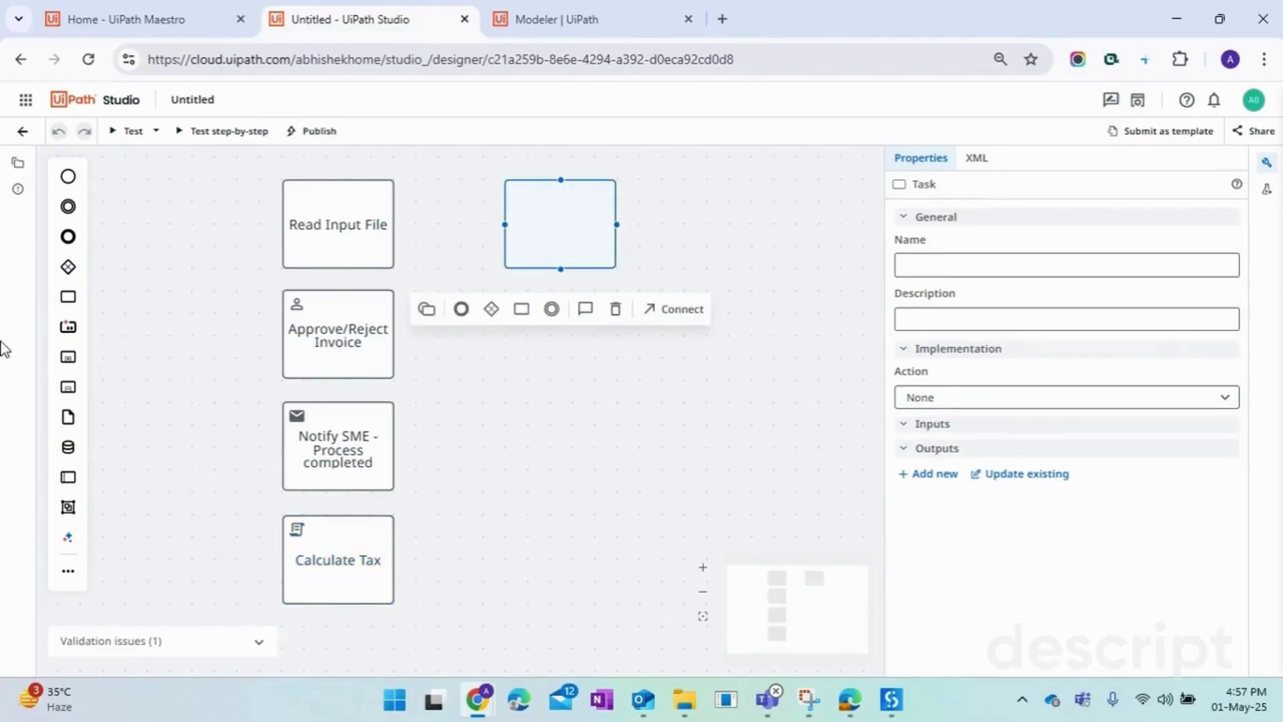
pyautogui.moveTo(67, 296); pyautogui.dragTo(576, 228)
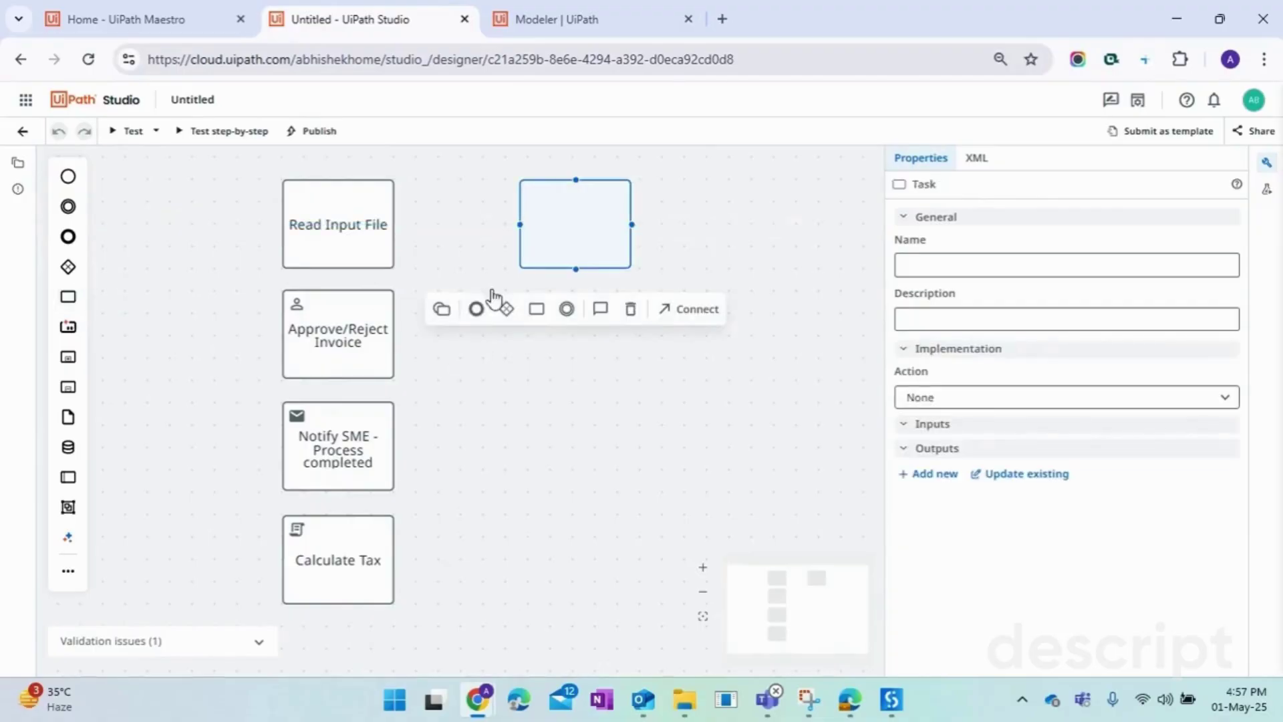
pyautogui.click(442, 310)
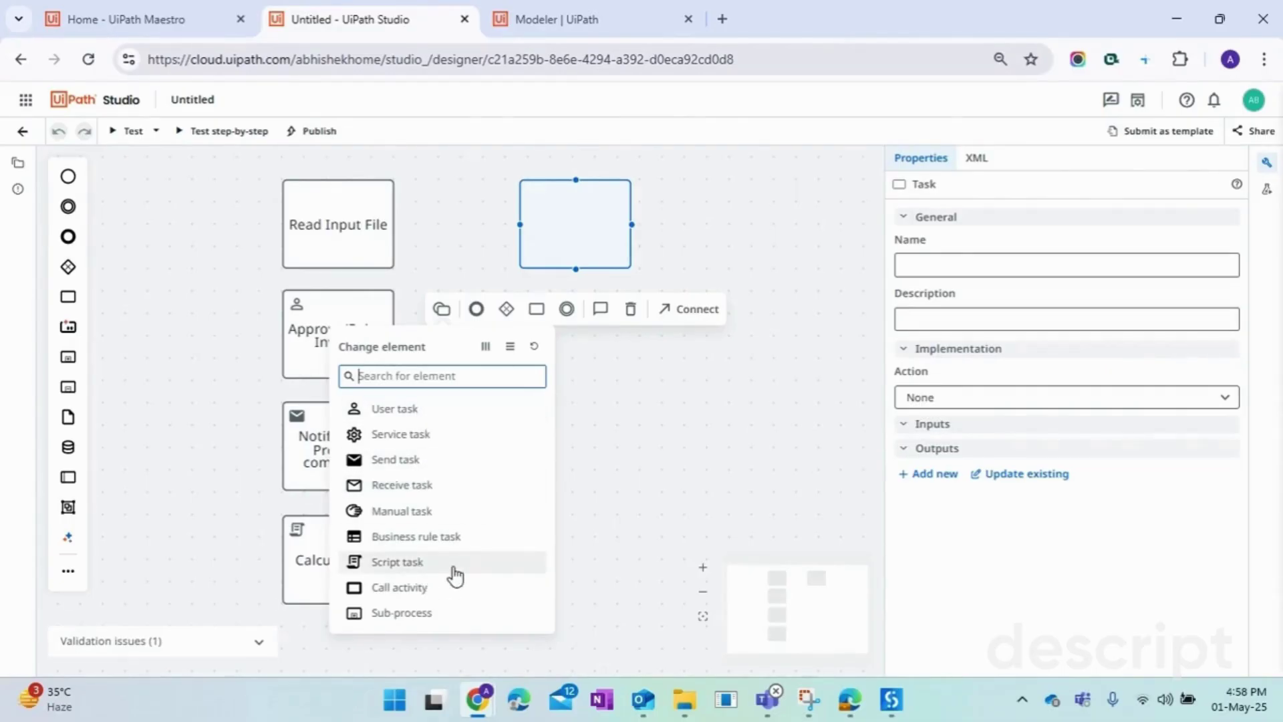
pyautogui.press('Escape')
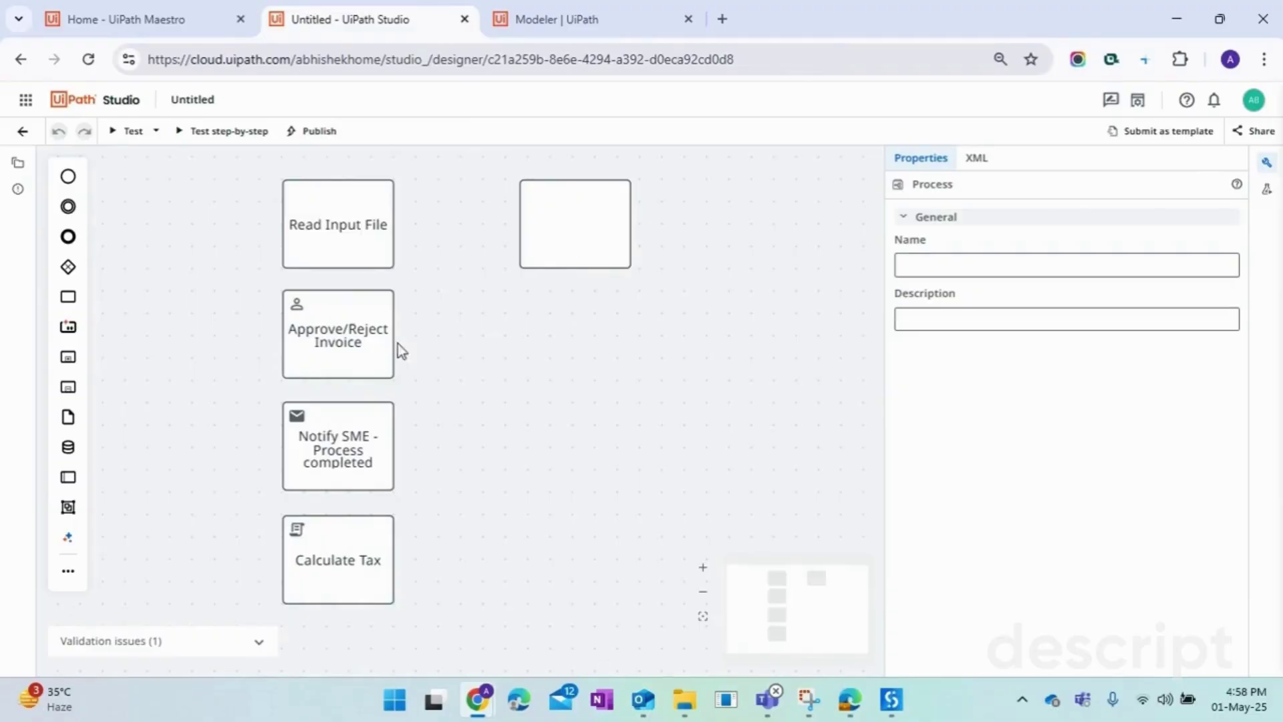
# - Review the Approve/Reject Invoice task's available actions, keep Create action app task selected, and check its Action app choices
pyautogui.click(336, 349)
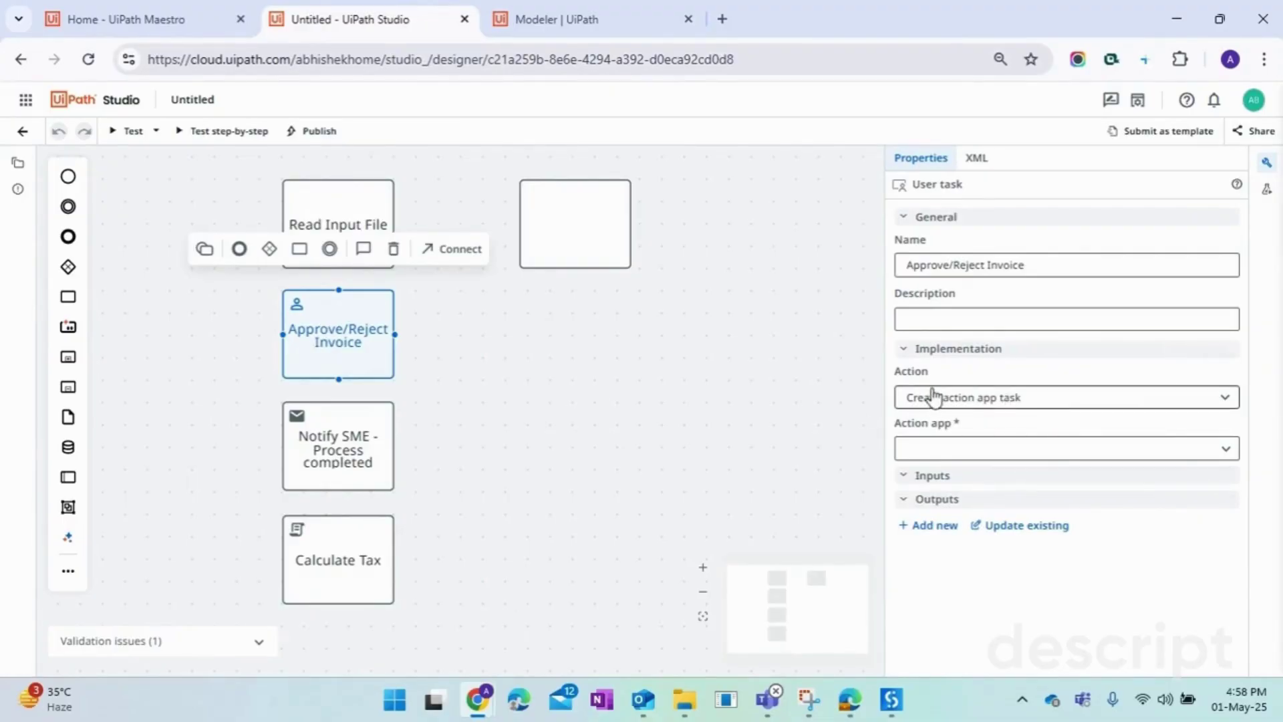
pyautogui.click(1149, 408)
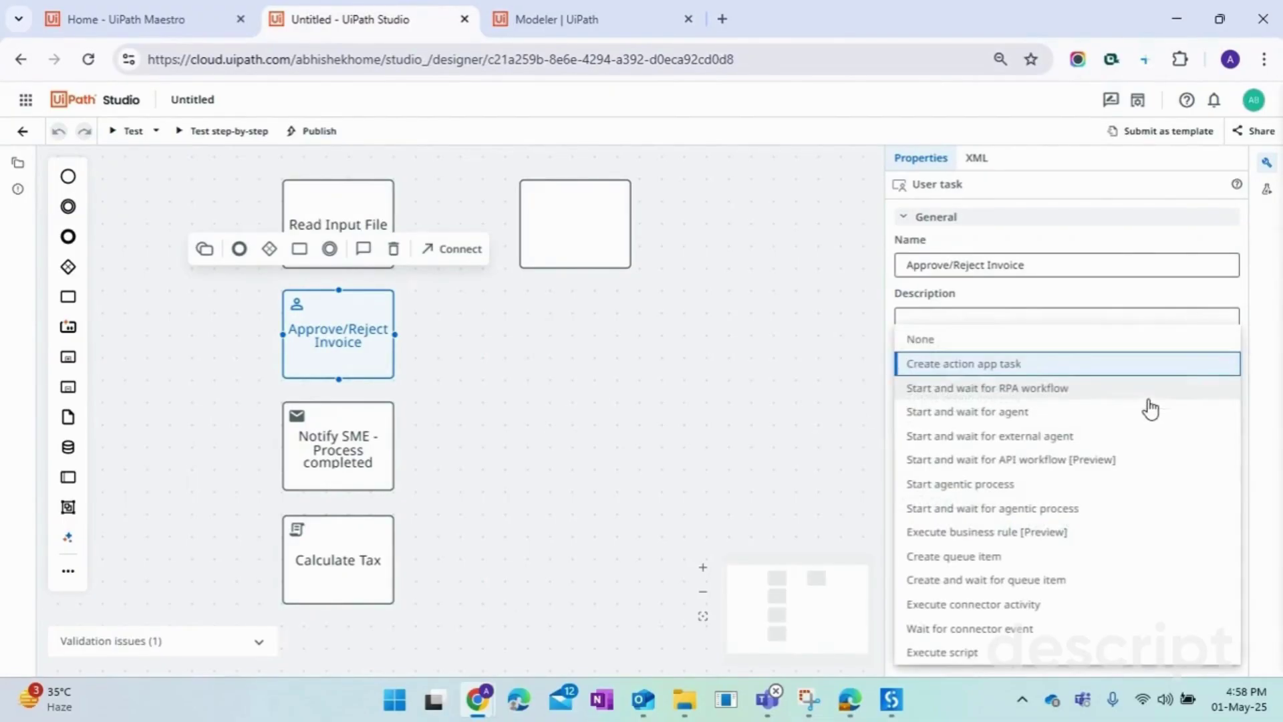
pyautogui.click(1000, 366)
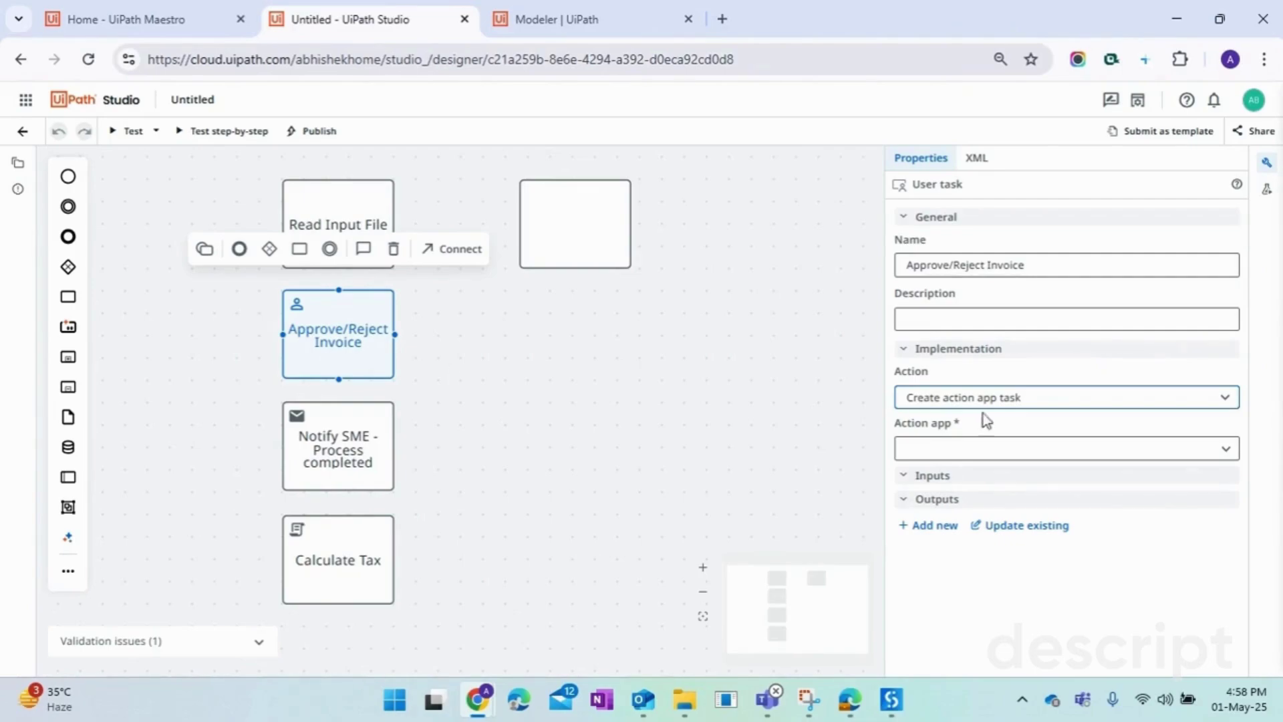
pyautogui.click(989, 448)
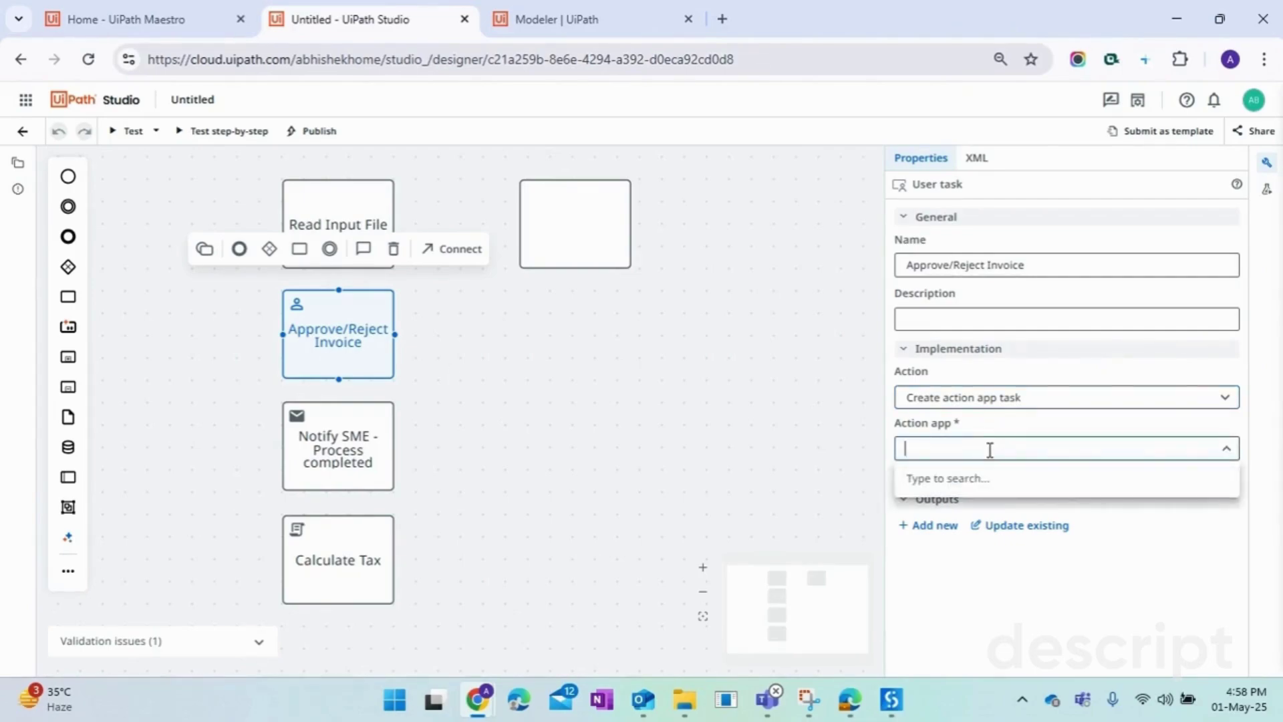
pyautogui.click(615, 394)
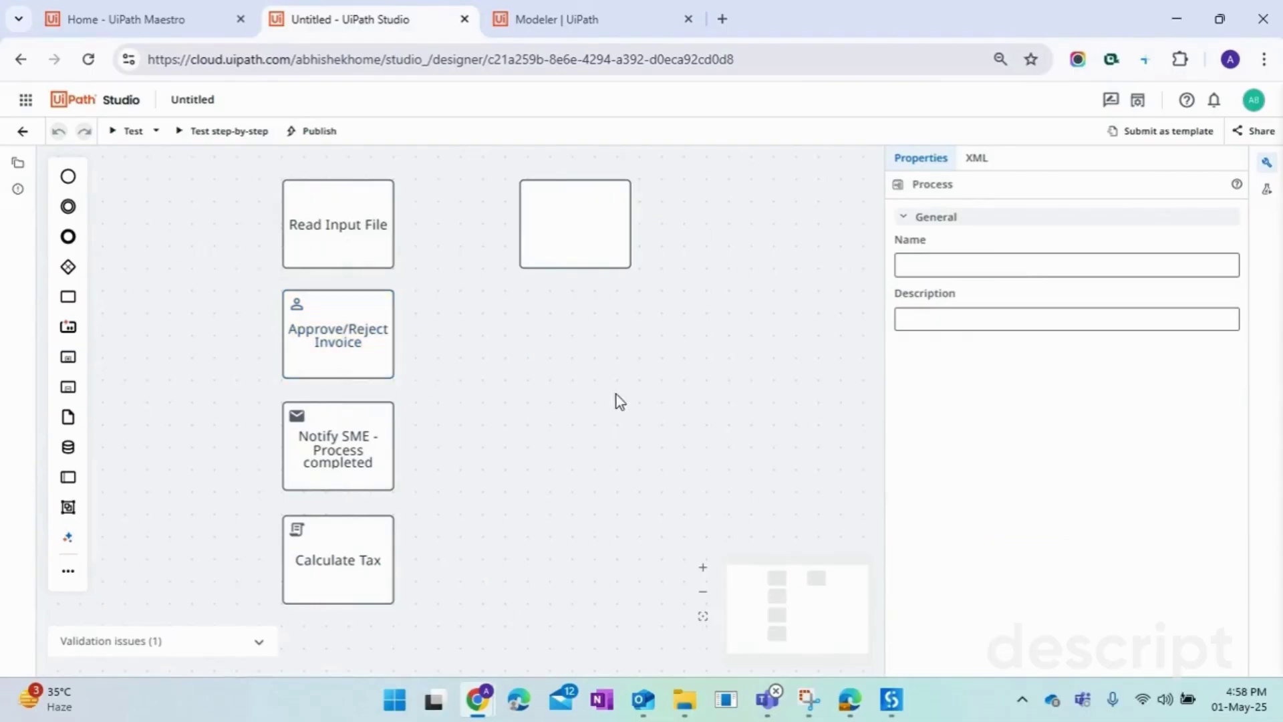
pyautogui.click(342, 342)
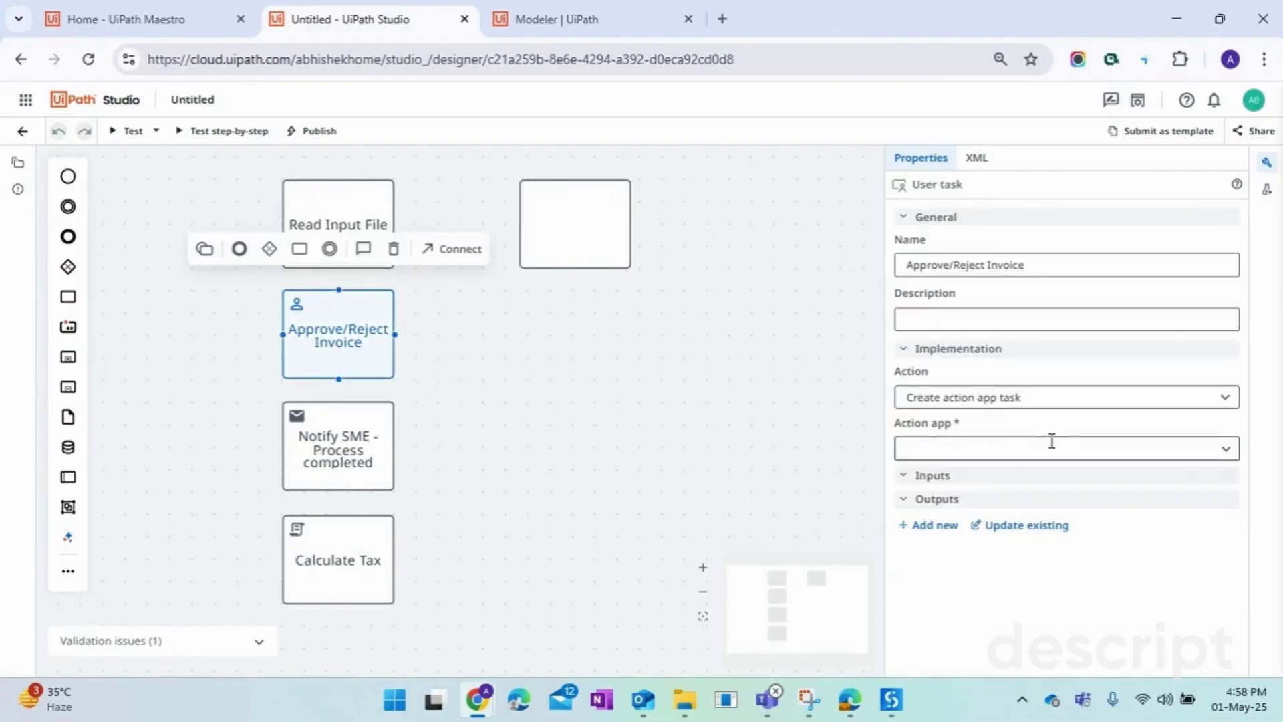
pyautogui.click(1227, 449)
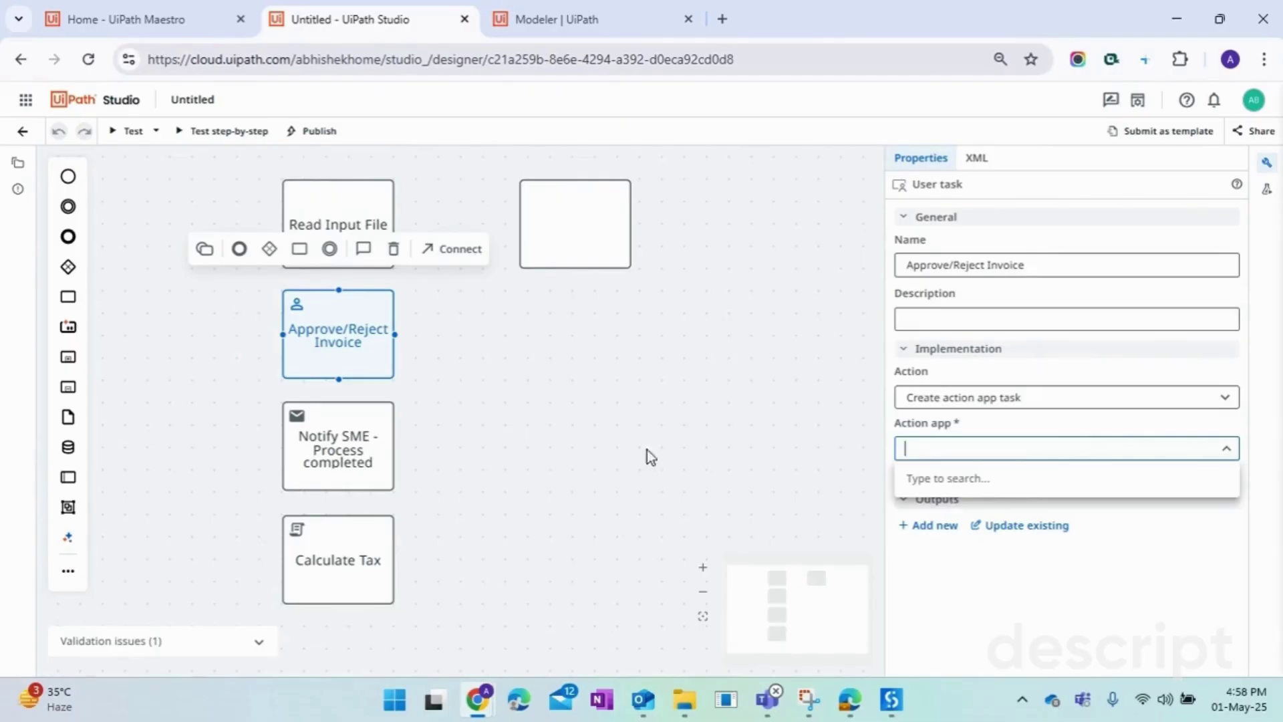
pyautogui.click(597, 442)
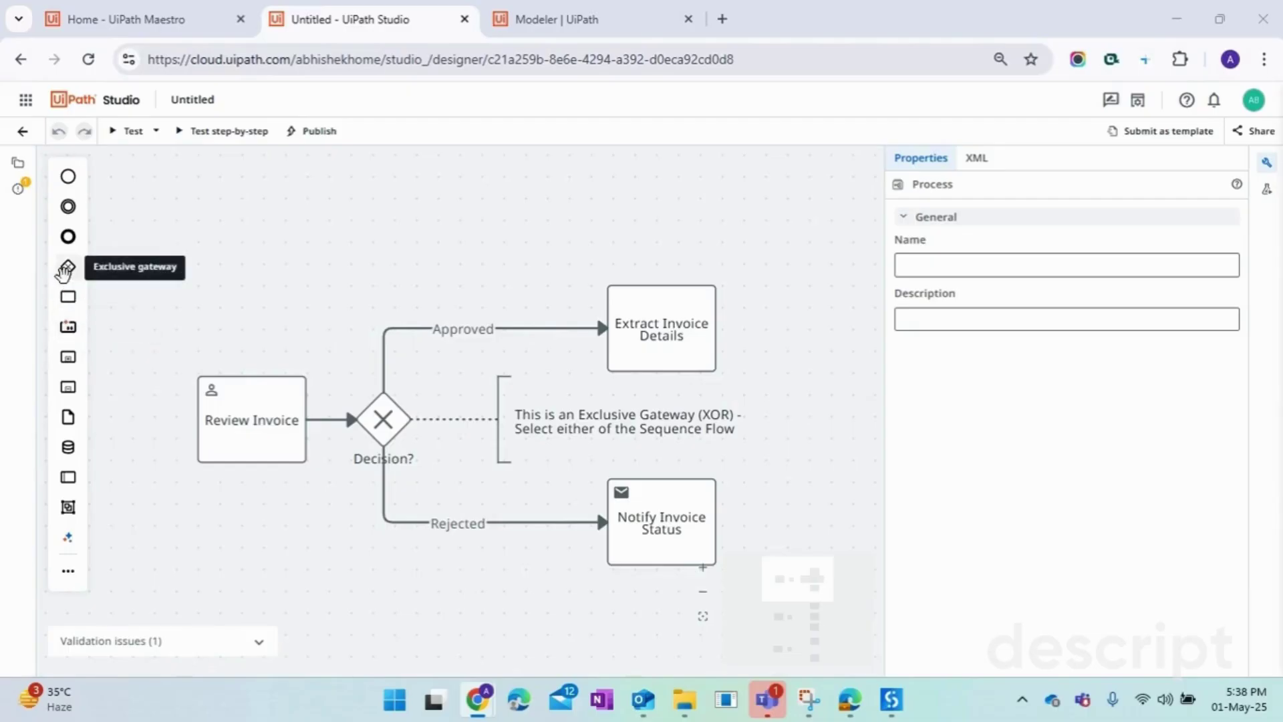
# - Place an exclusive gateway on the empty canvas above the Review Invoice task and delete it
pyautogui.click(67, 267)
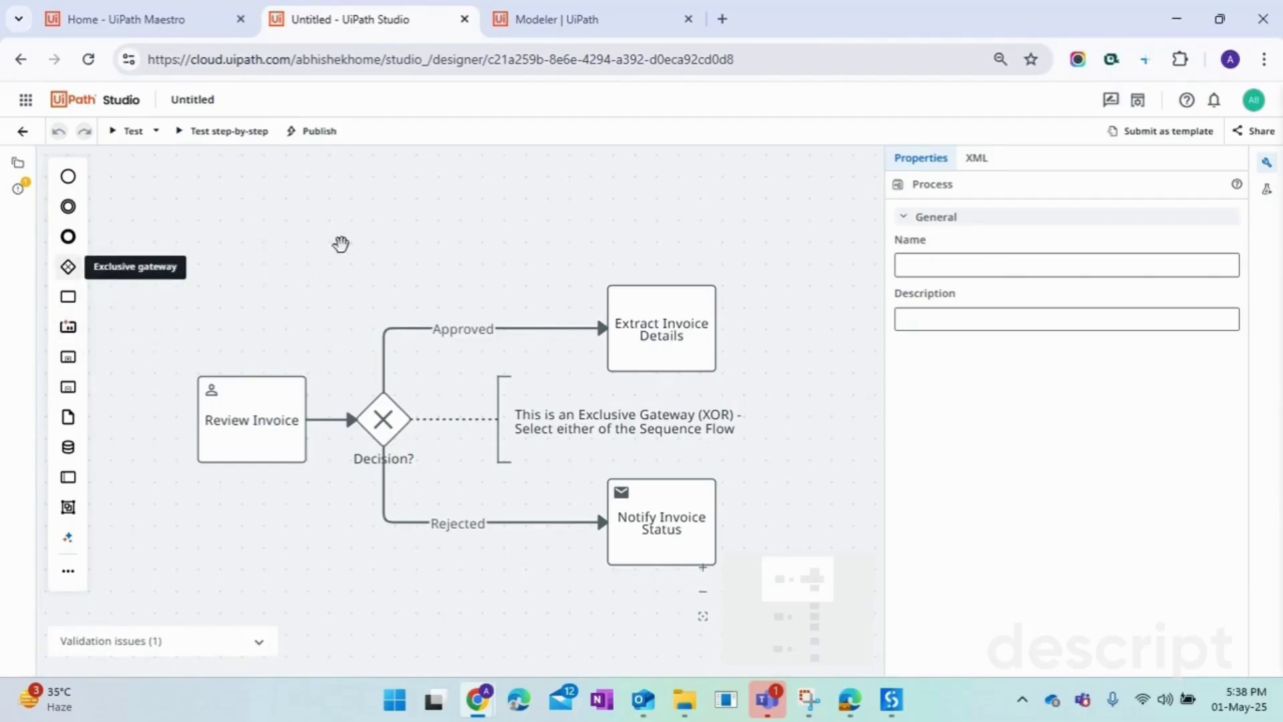
pyautogui.click(307, 236)
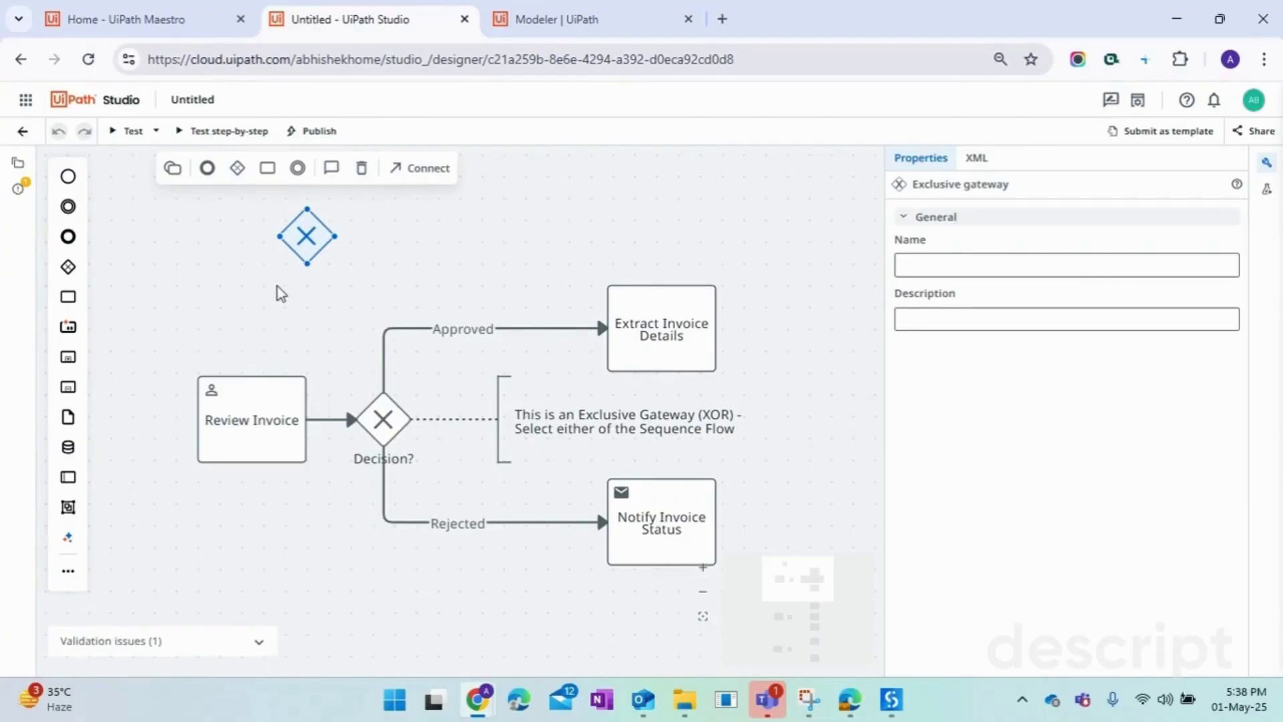
pyautogui.click(262, 294)
pyautogui.click(307, 237)
pyautogui.press('Delete')
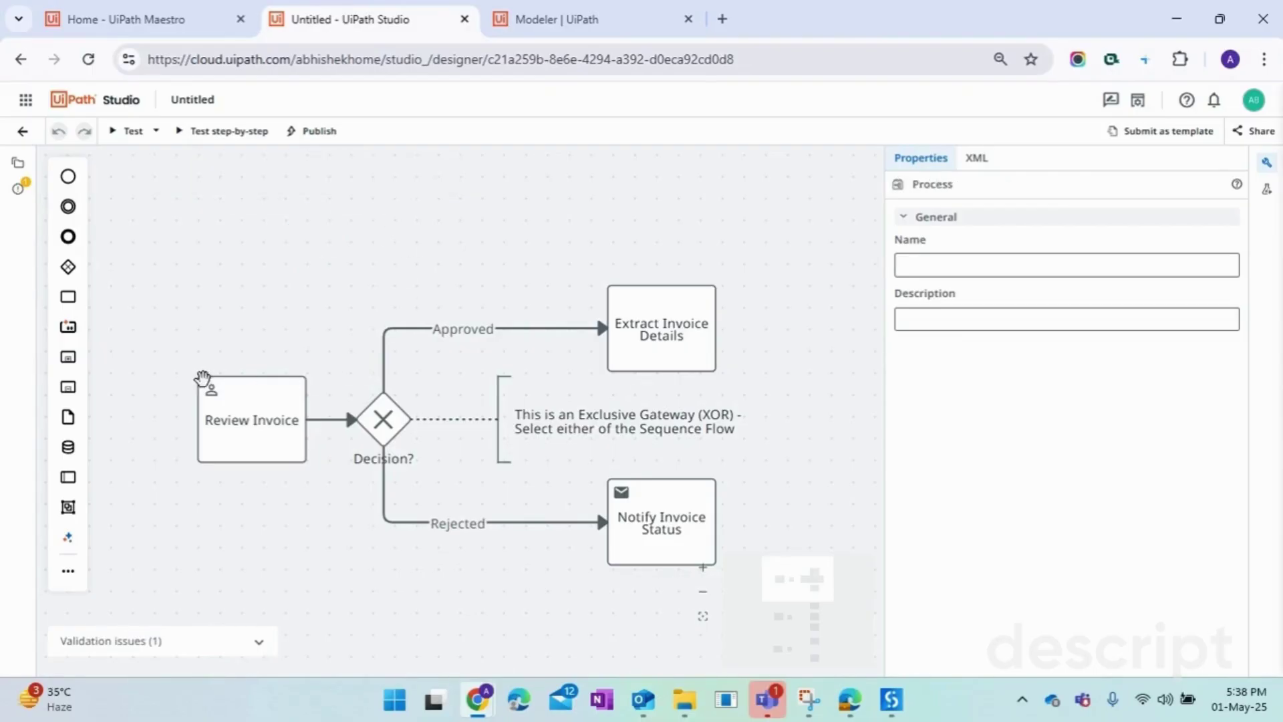
# - Inspect the properties of the Review Invoice task, the Decision? gateway, and the conditions on its Approved and Rejected sequence flows
pyautogui.click(242, 446)
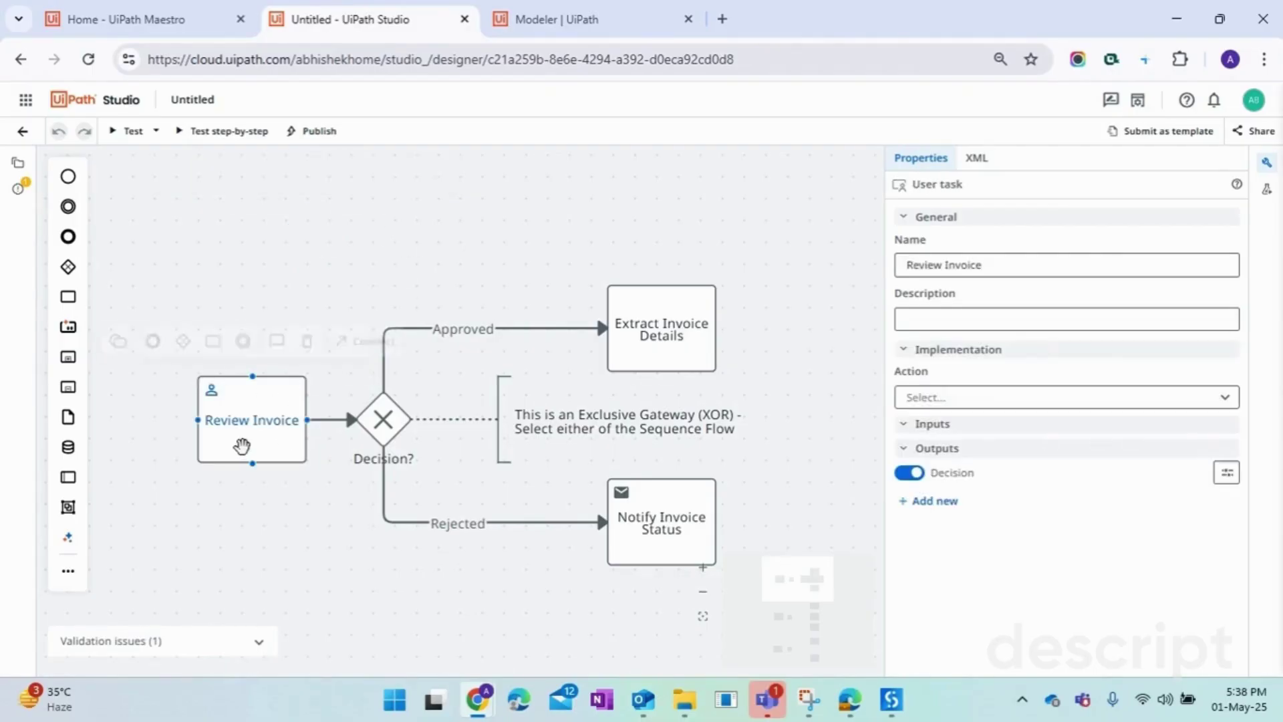
pyautogui.click(387, 419)
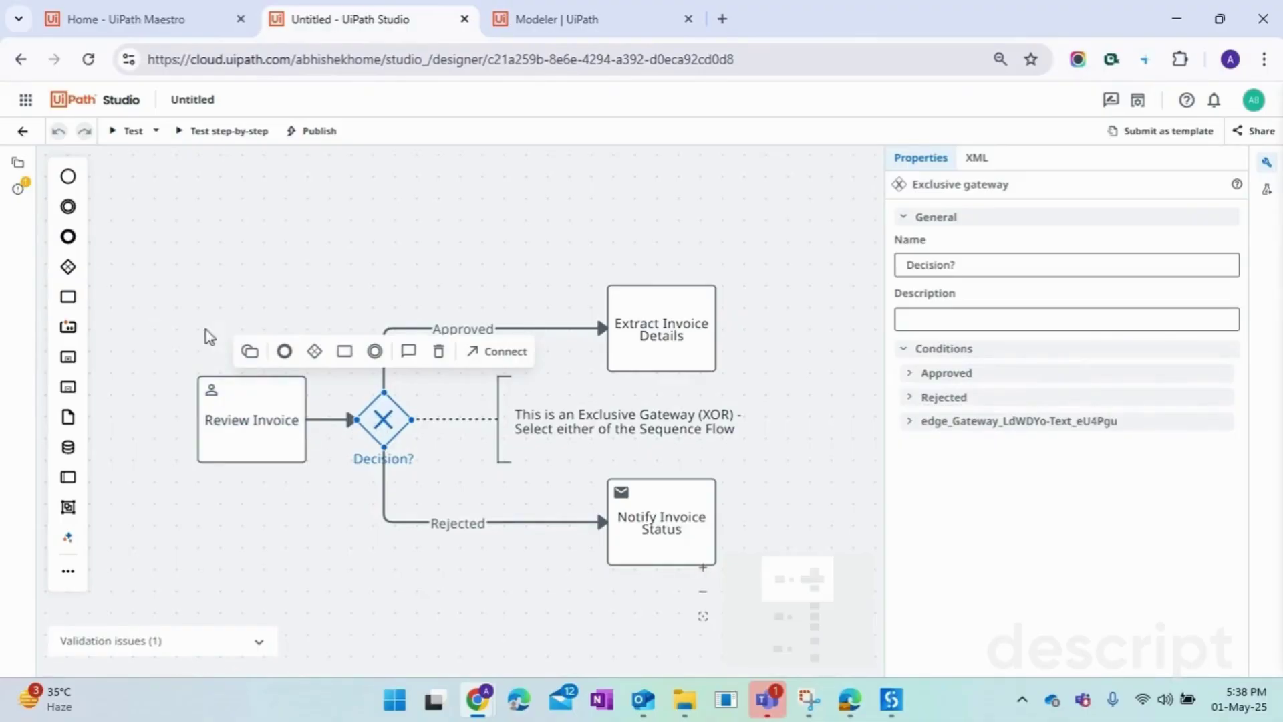
pyautogui.click(371, 247)
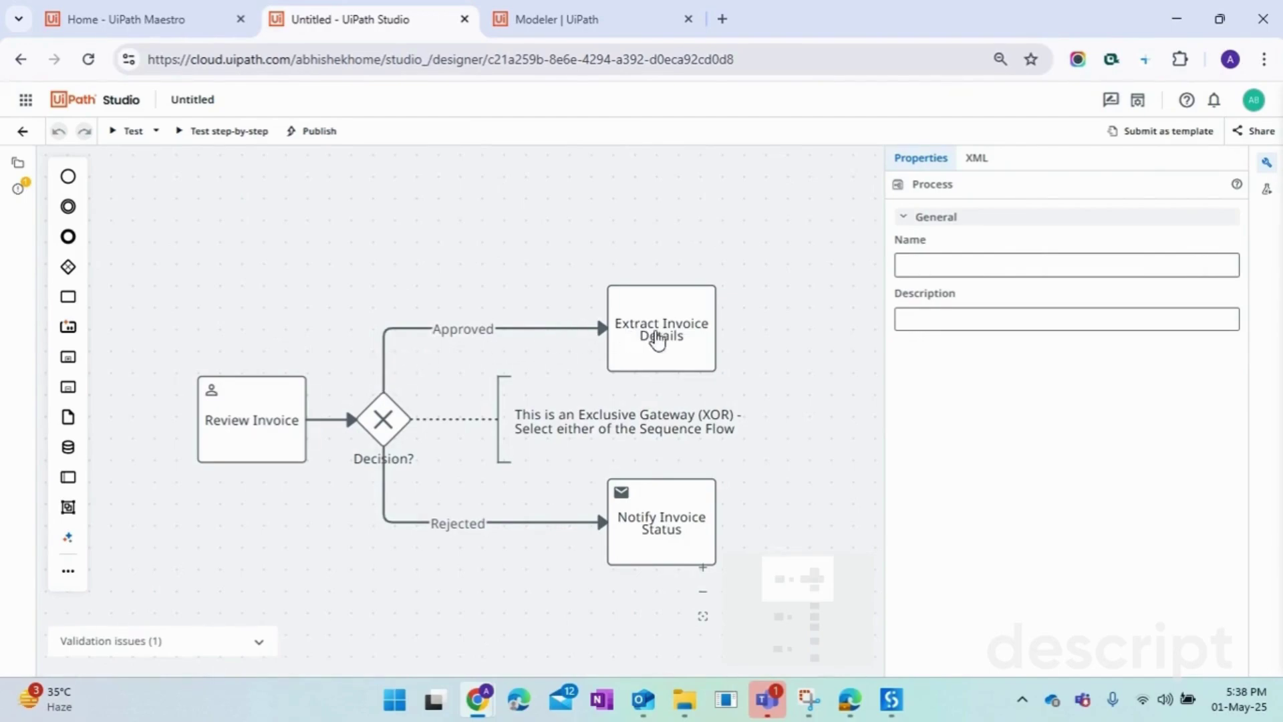
pyautogui.click(526, 328)
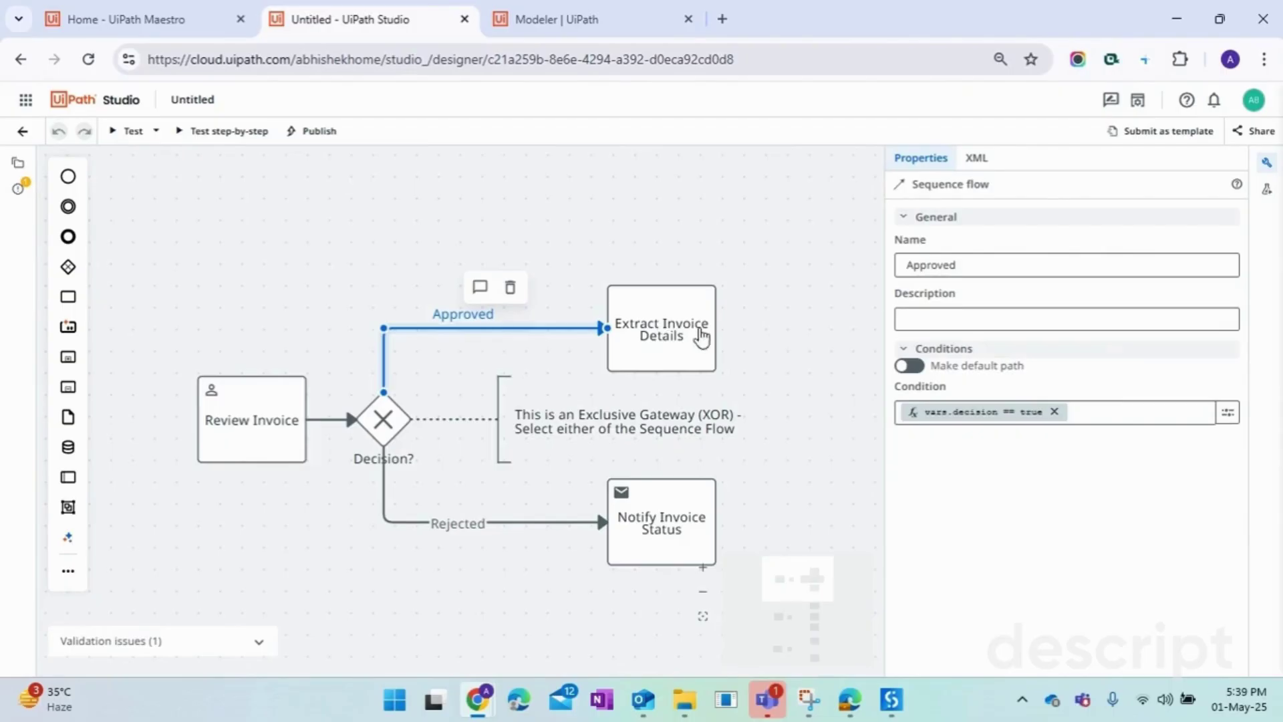
pyautogui.click(516, 529)
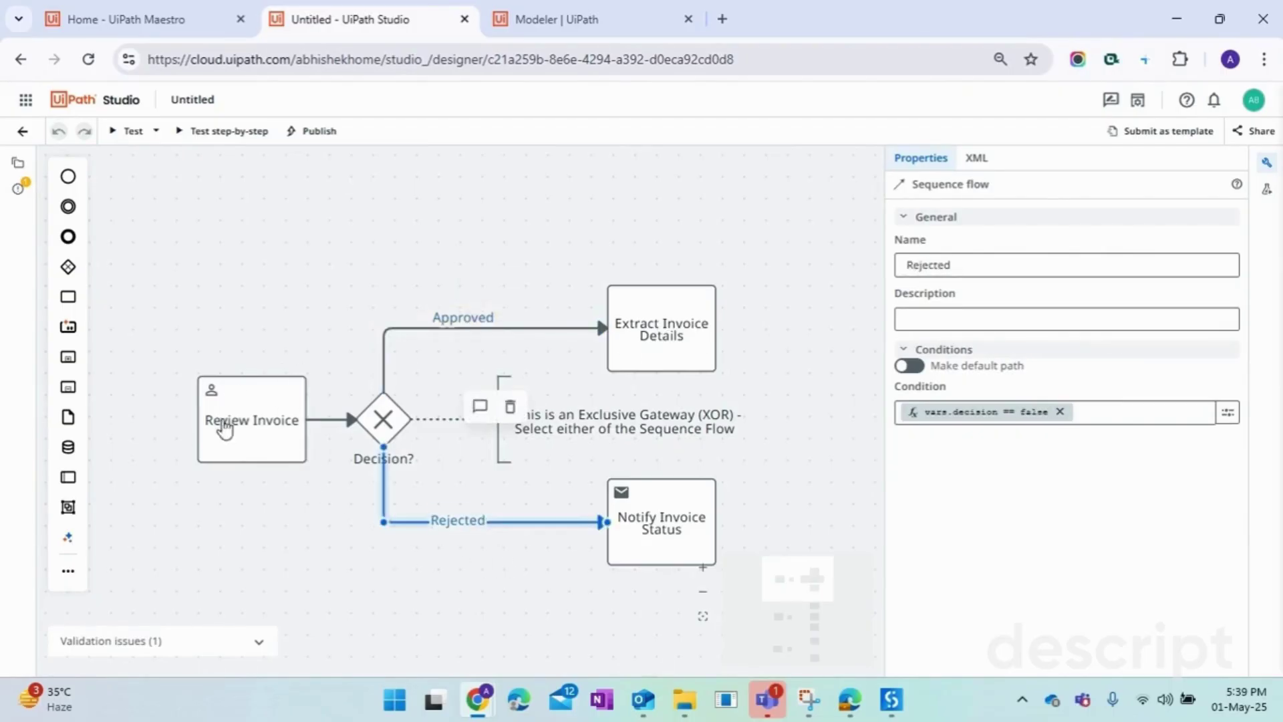
pyautogui.click(326, 299)
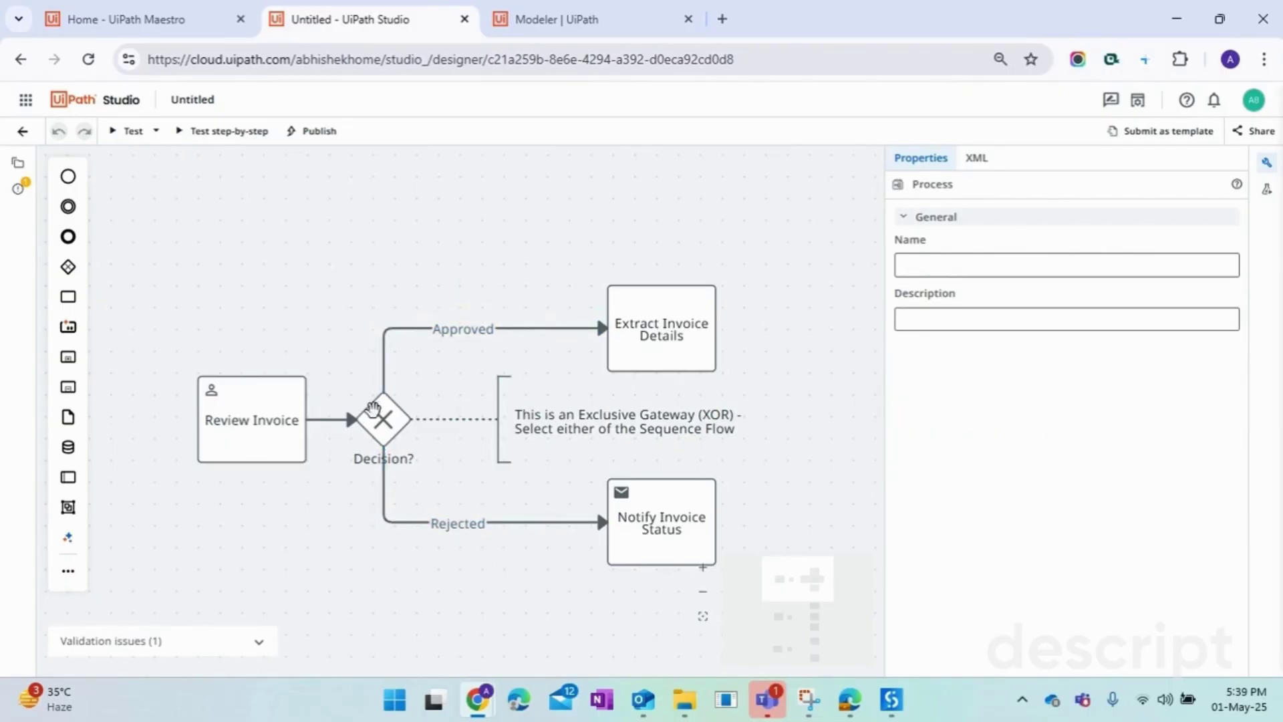
pyautogui.click(537, 330)
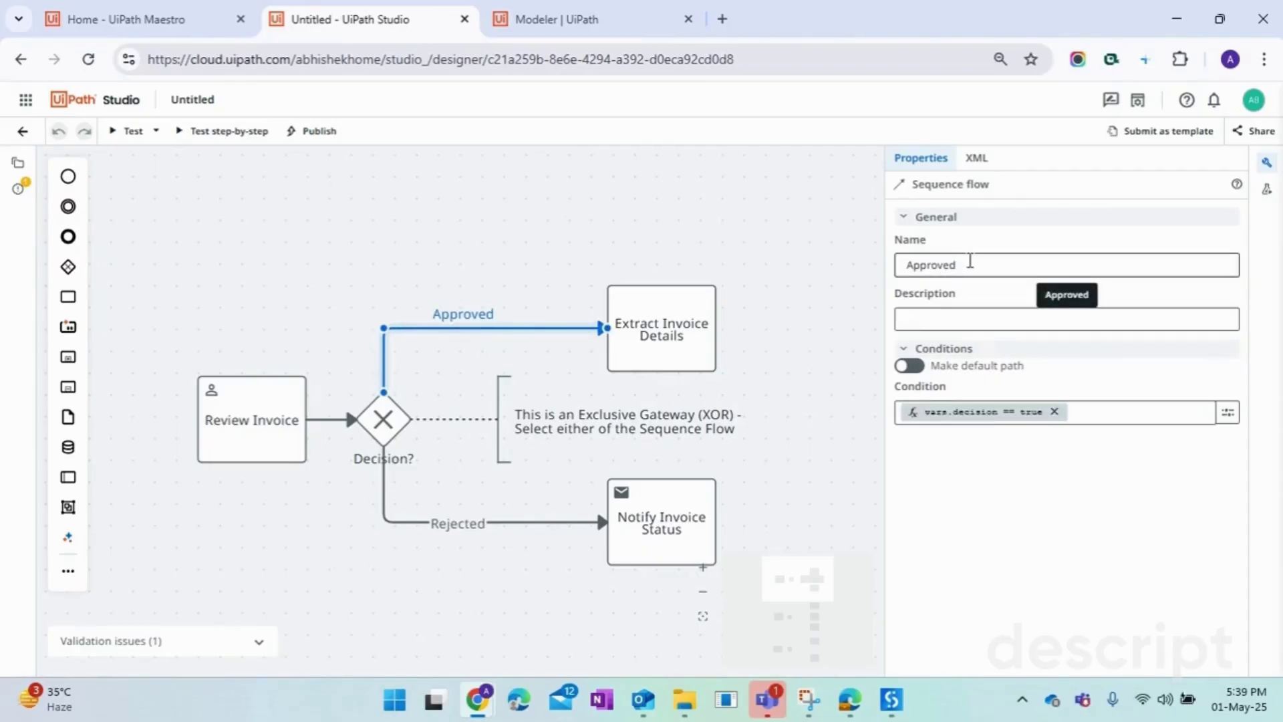
# - Examine the Approved sequence flow's condition and the name, type and value of the Review Invoice task's Decision output variable
pyautogui.click(1098, 416)
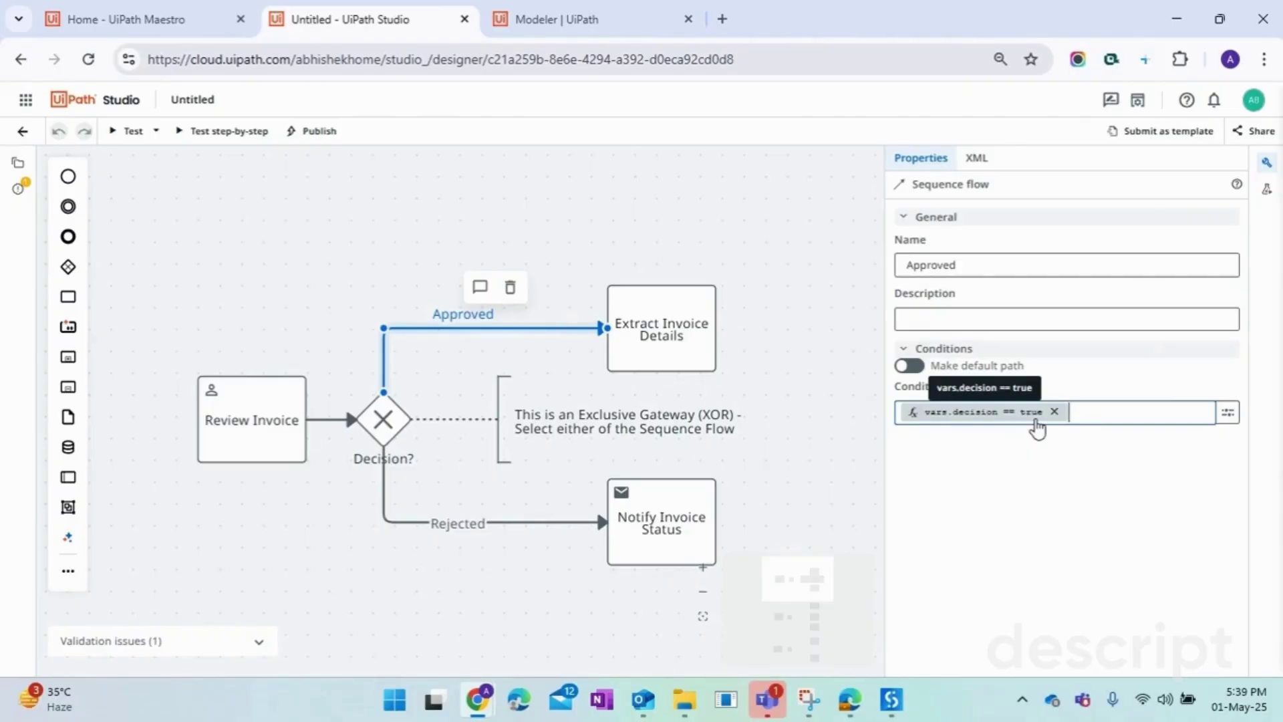
pyautogui.click(254, 425)
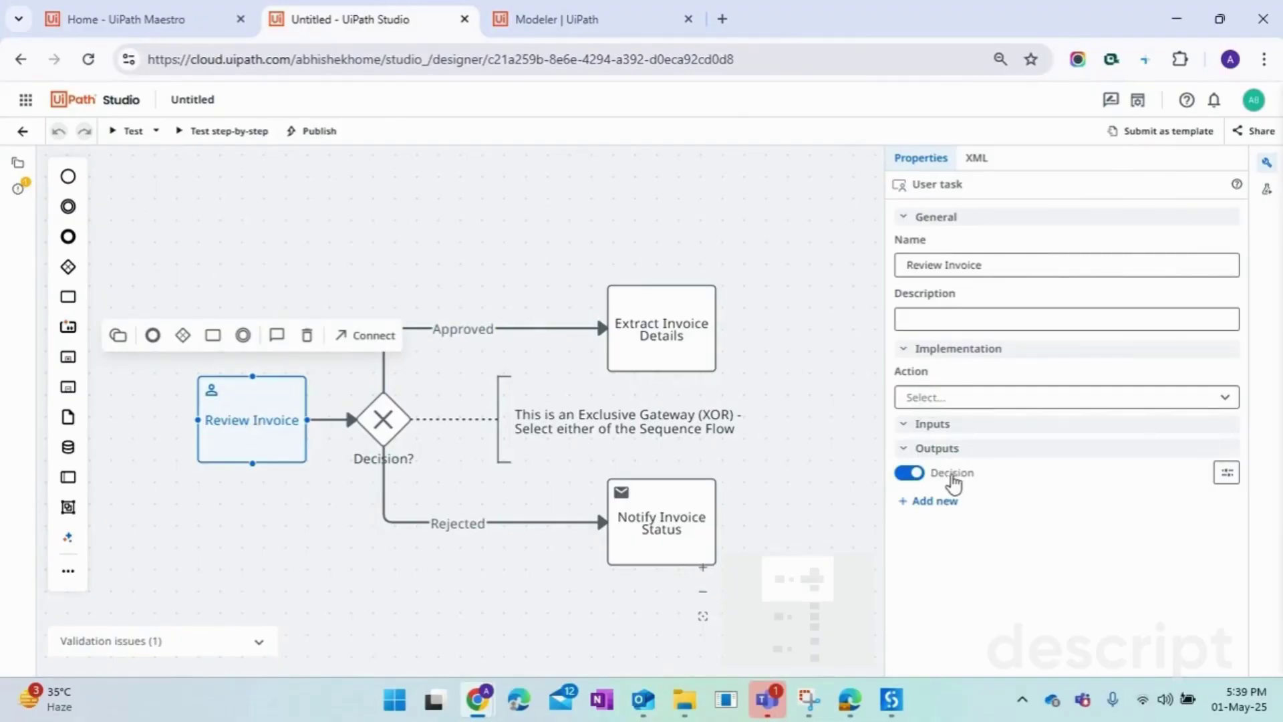
pyautogui.click(1225, 476)
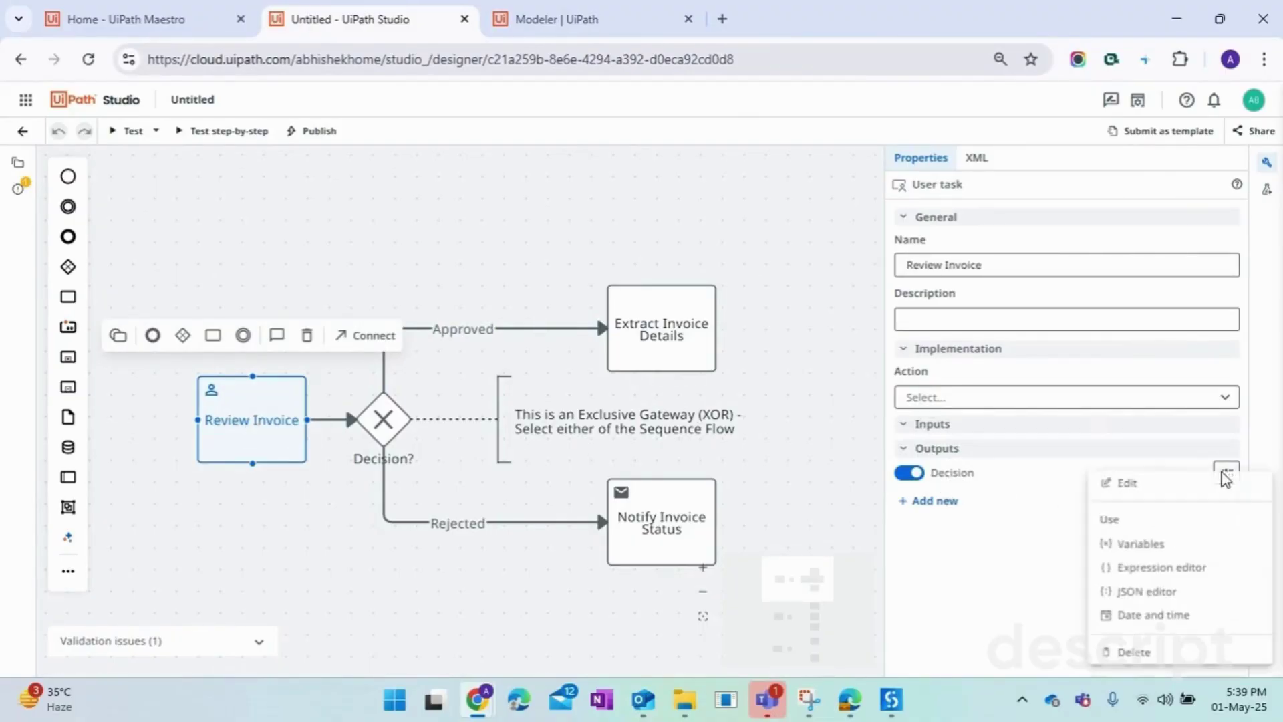
pyautogui.click(1118, 481)
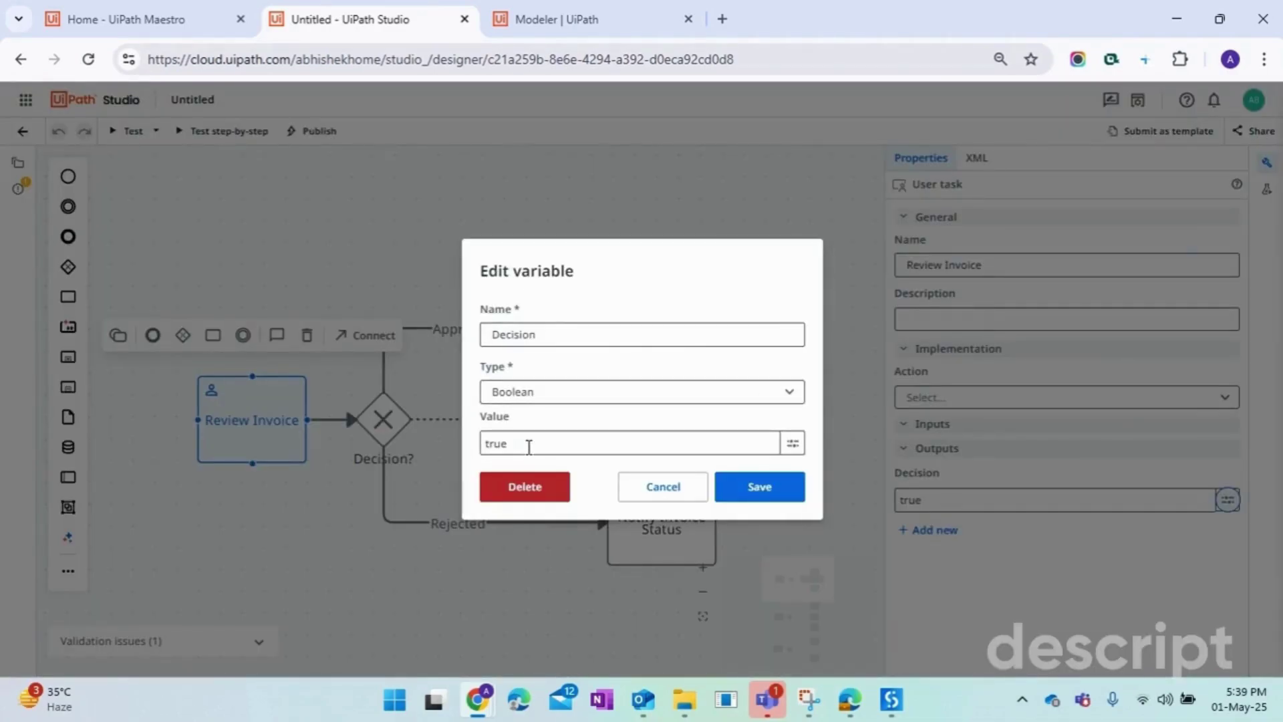
pyautogui.click(762, 493)
pyautogui.click(254, 573)
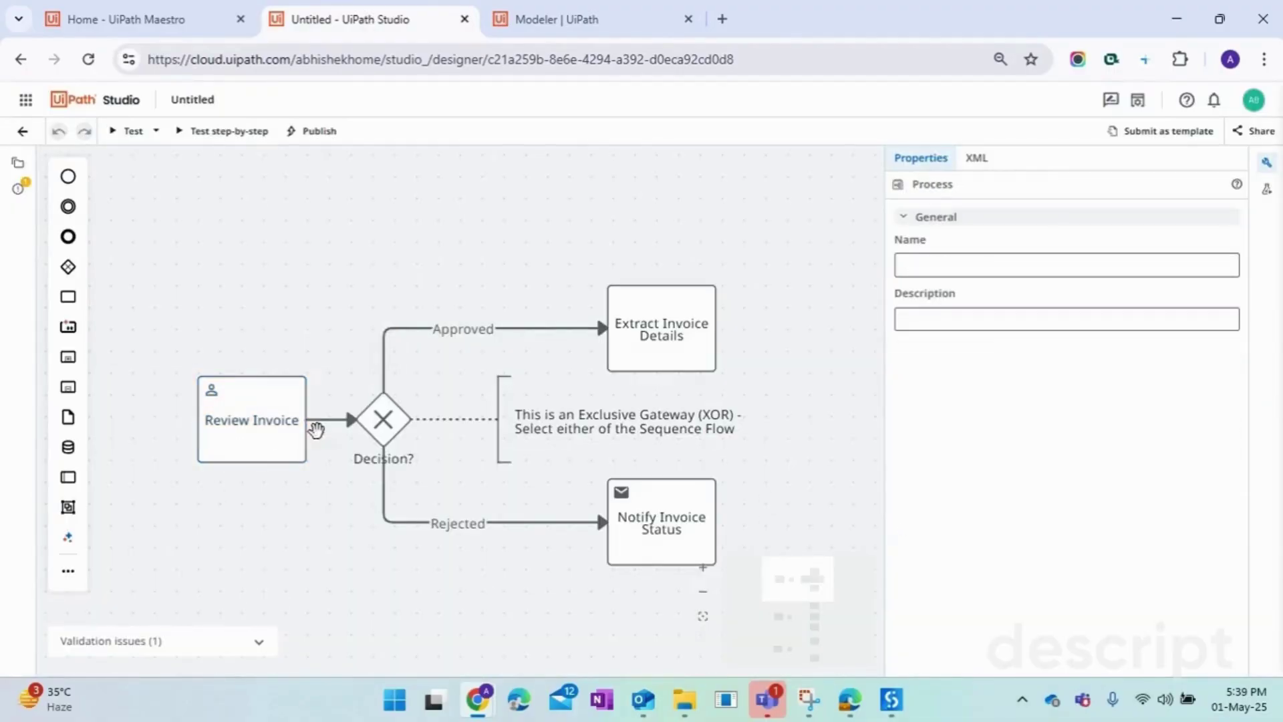
# - Inspect the Decision? gateway, its Approved sequence flow, and the Extract Invoice Details and Notify Invoice Status tasks
pyautogui.click(387, 422)
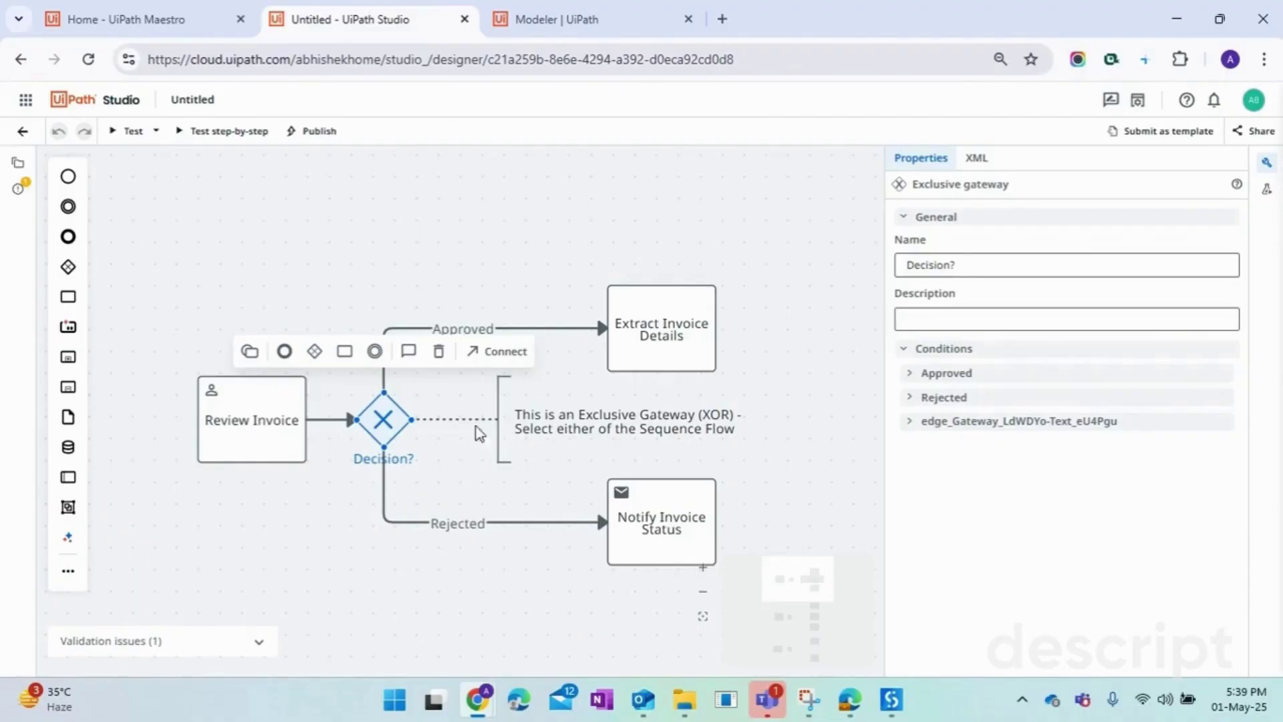
pyautogui.click(569, 328)
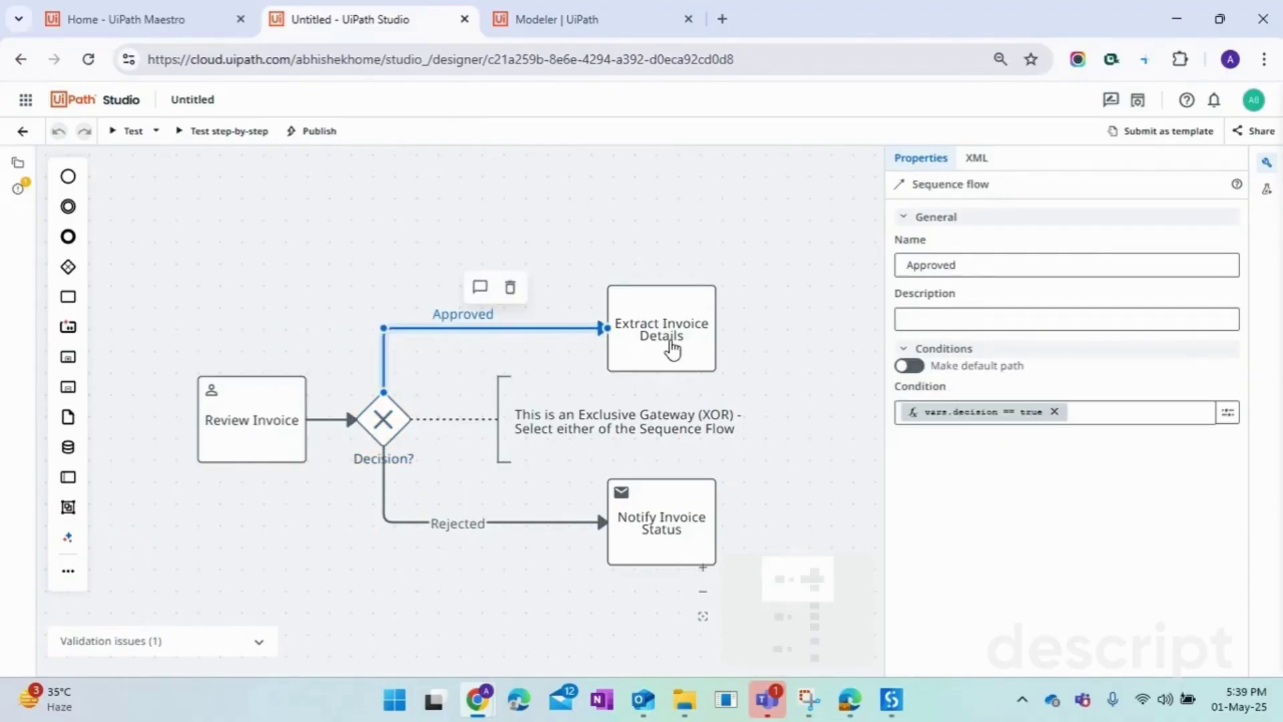
pyautogui.click(671, 349)
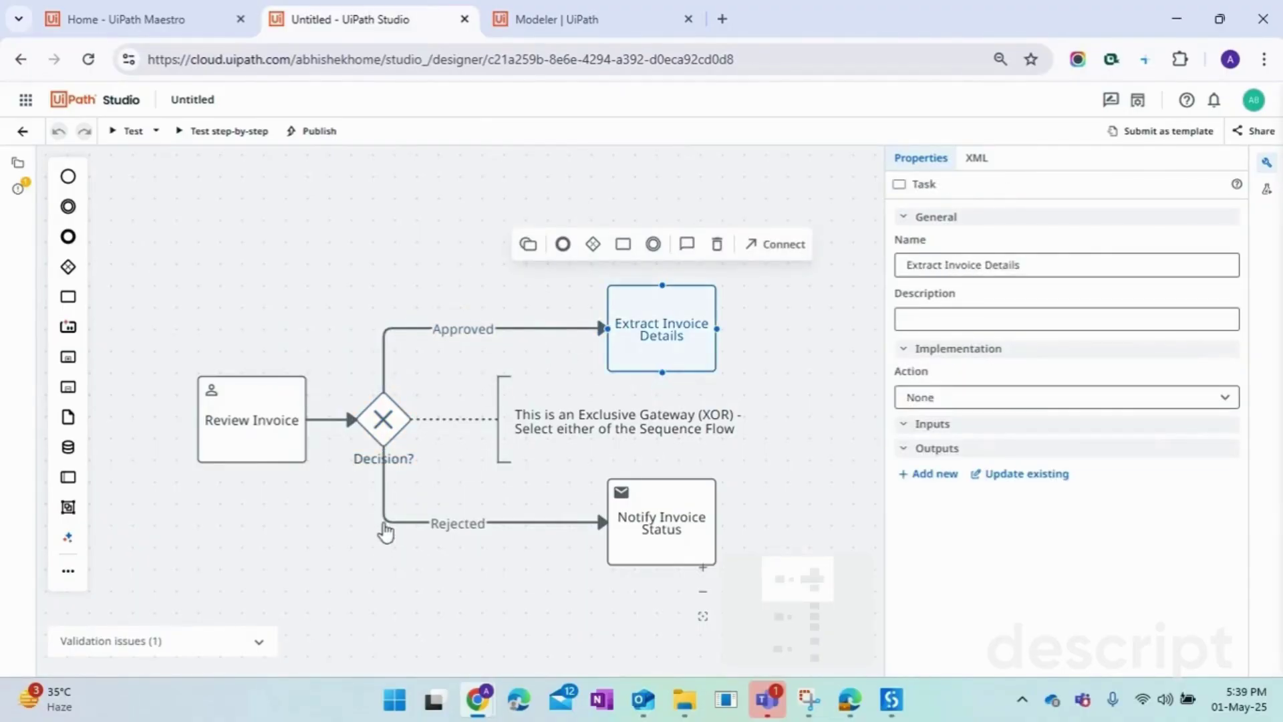
pyautogui.click(678, 545)
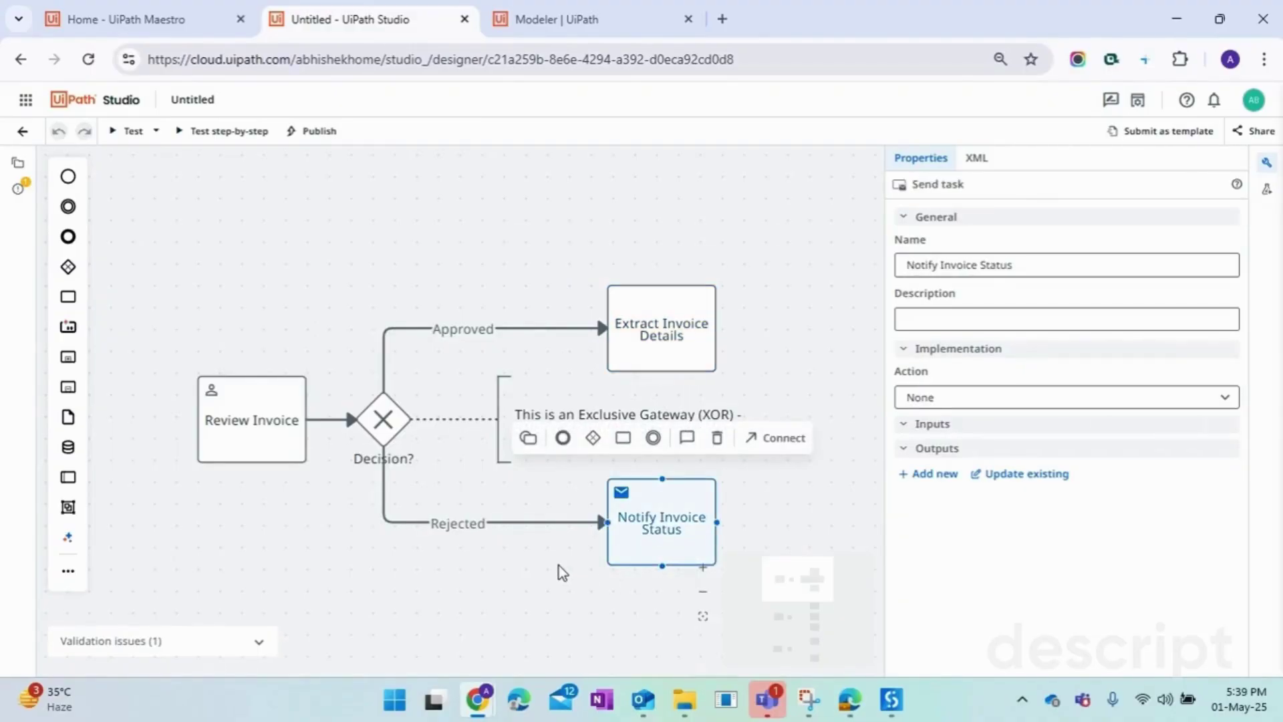
pyautogui.doubleClick(683, 516)
pyautogui.click(439, 587)
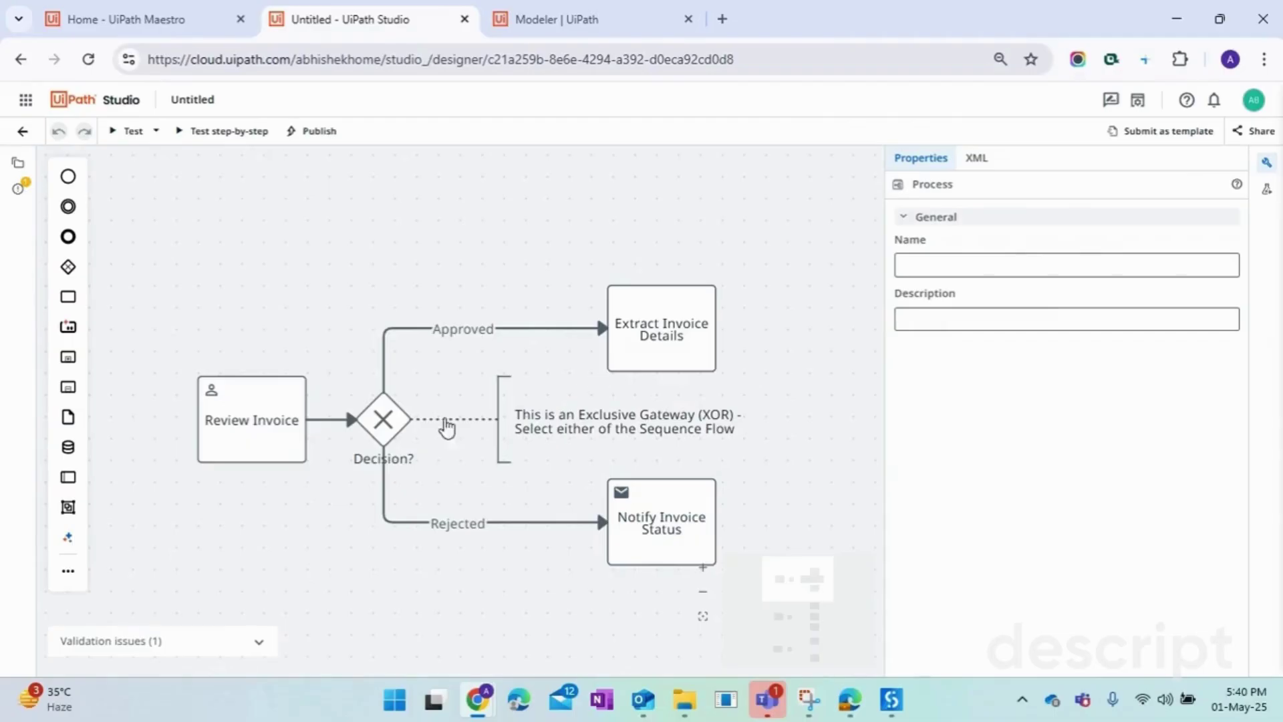
pyautogui.click(383, 422)
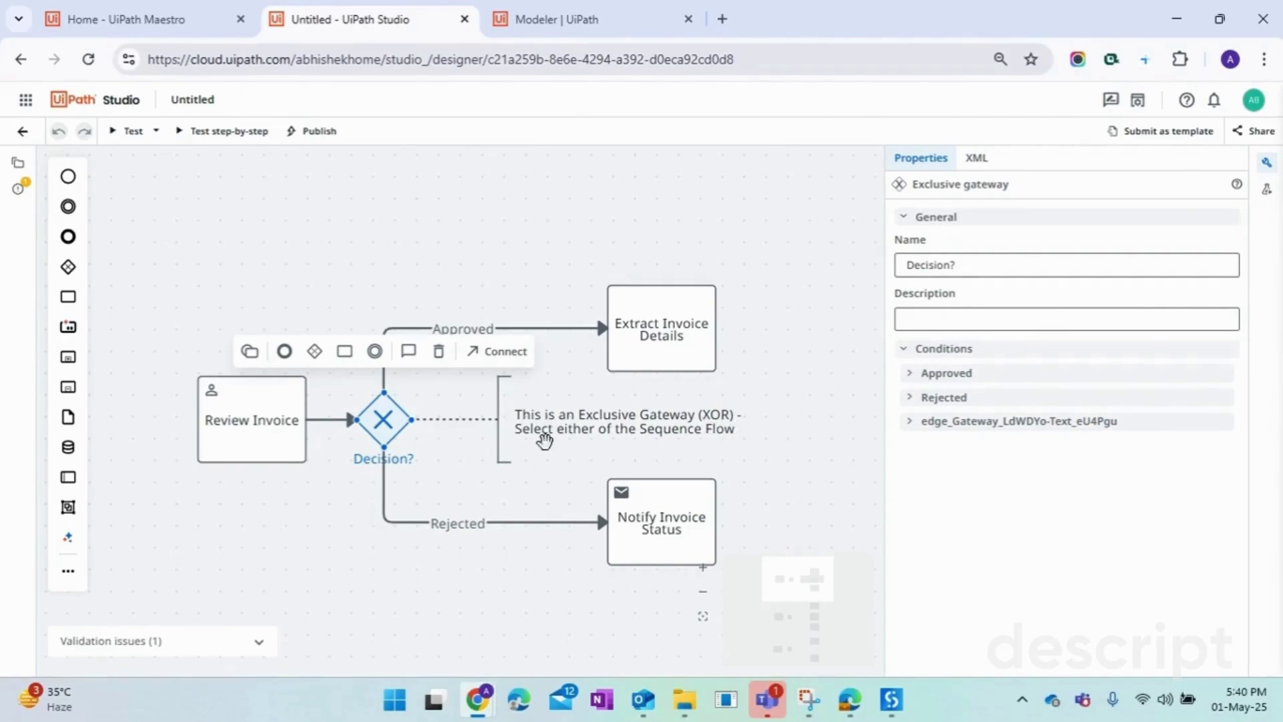
pyautogui.click(266, 558)
# - Examine the inclusive gateway after Check Employee's Role & Location and the shipping request, dashboards and GitHub access tasks it leads to
pyautogui.scroll(-5, 435, 536)
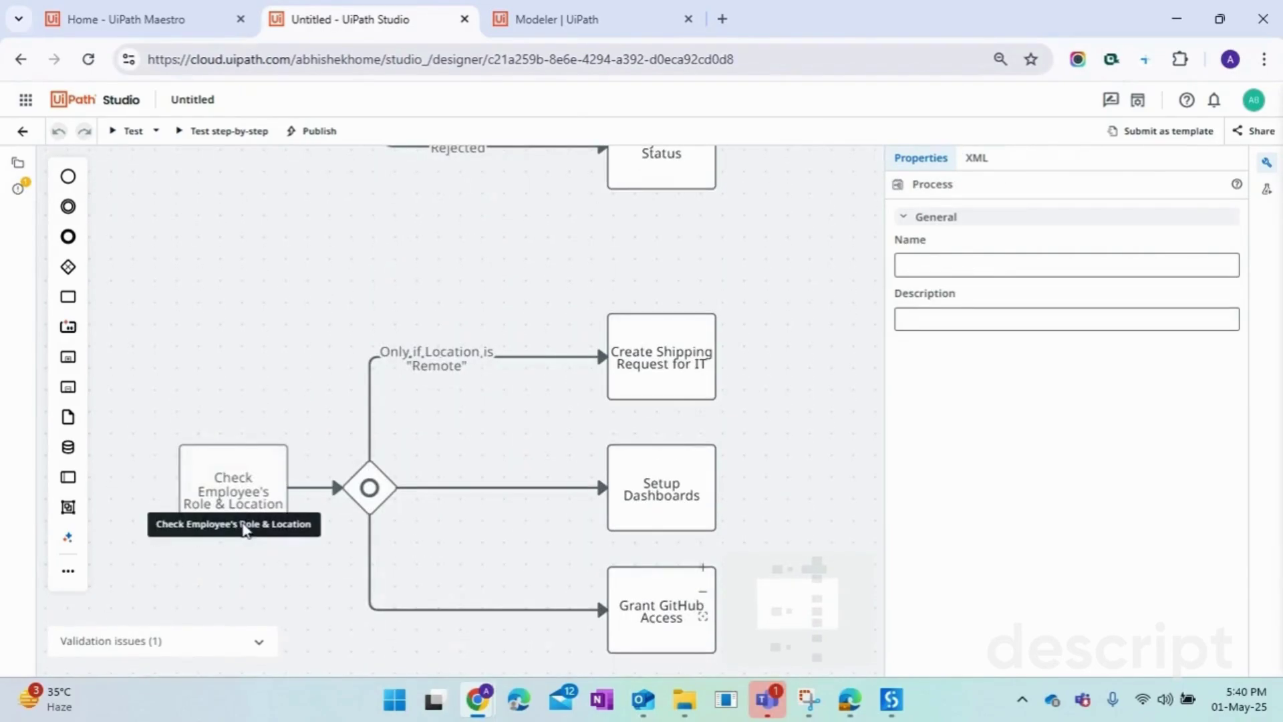
pyautogui.click(376, 495)
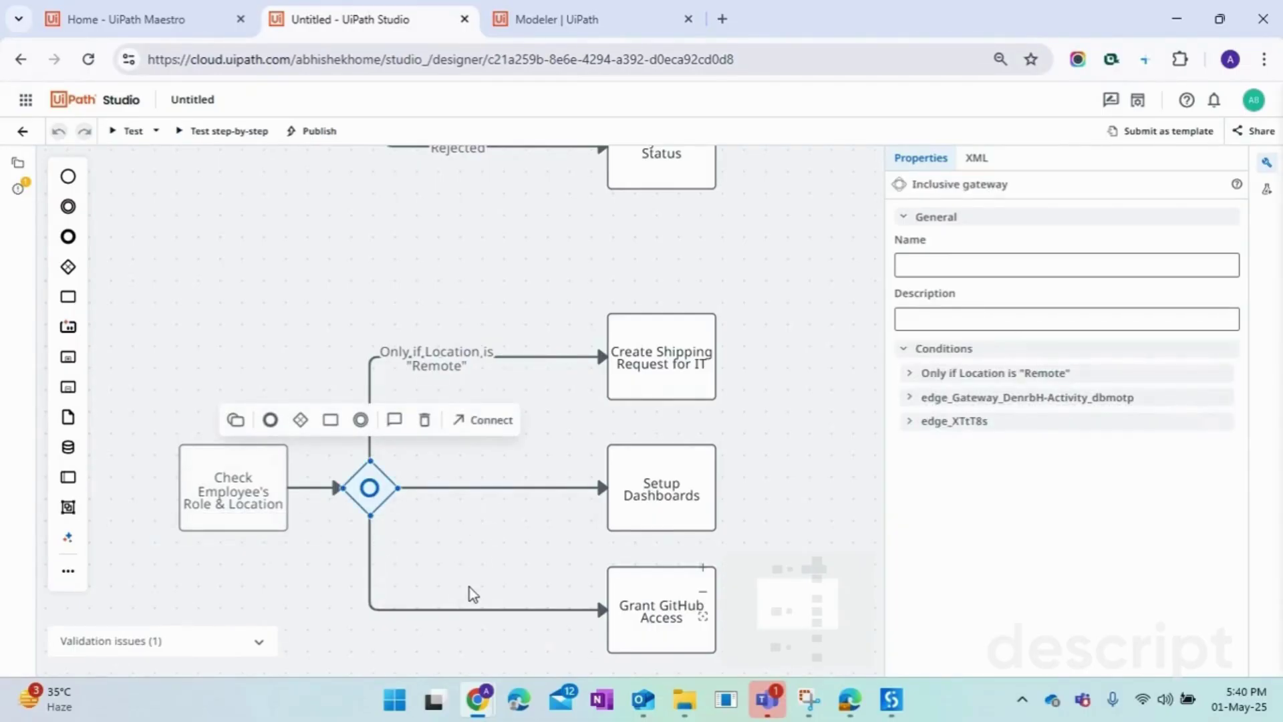
pyautogui.click(241, 570)
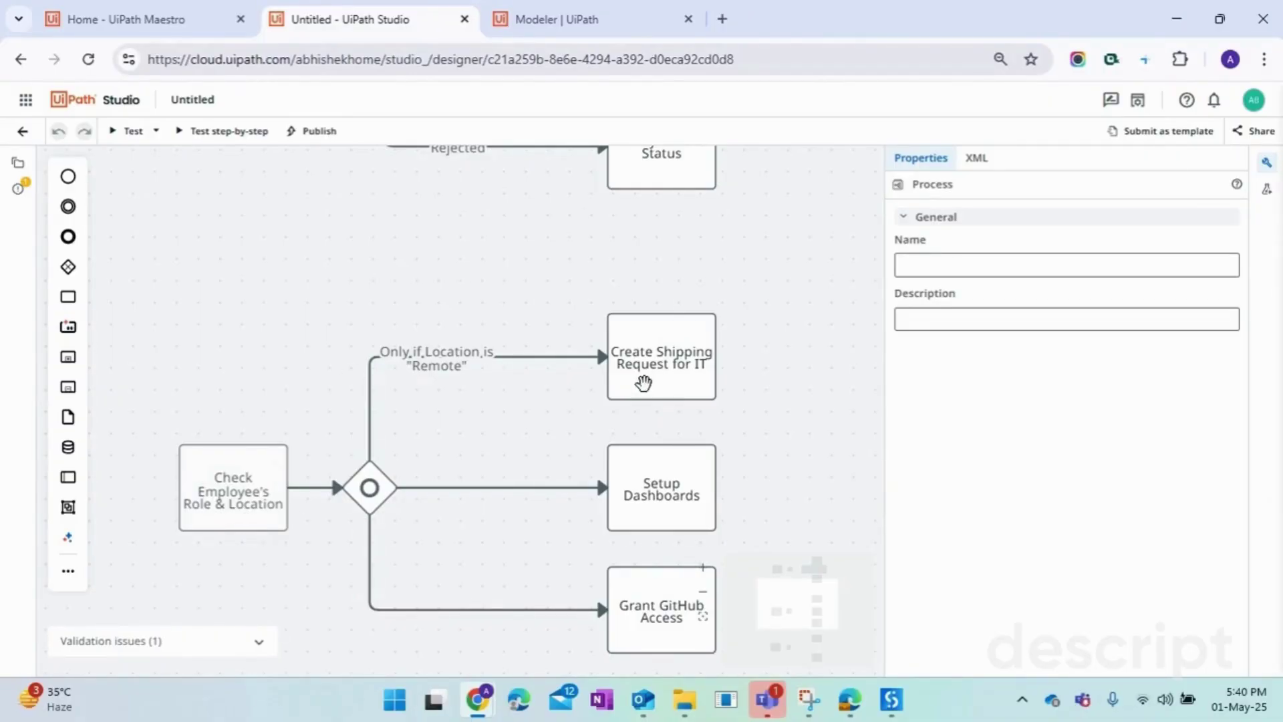
pyautogui.click(644, 380)
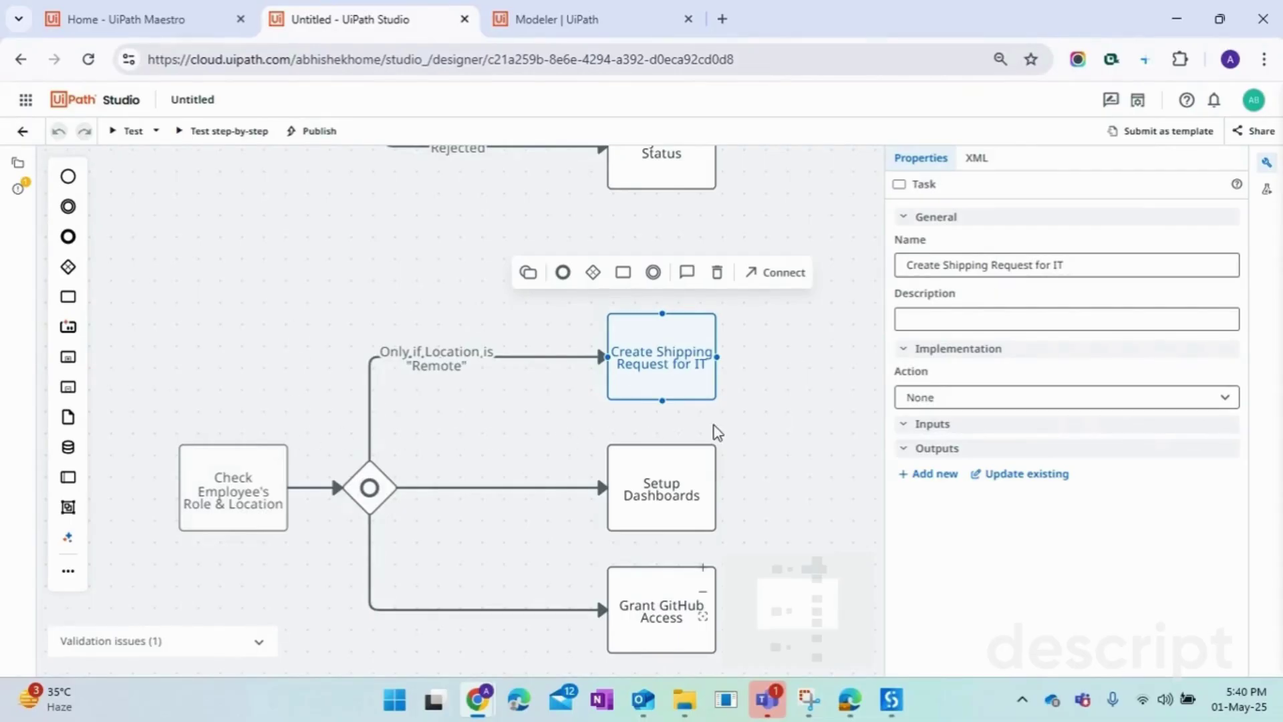
pyautogui.click(749, 414)
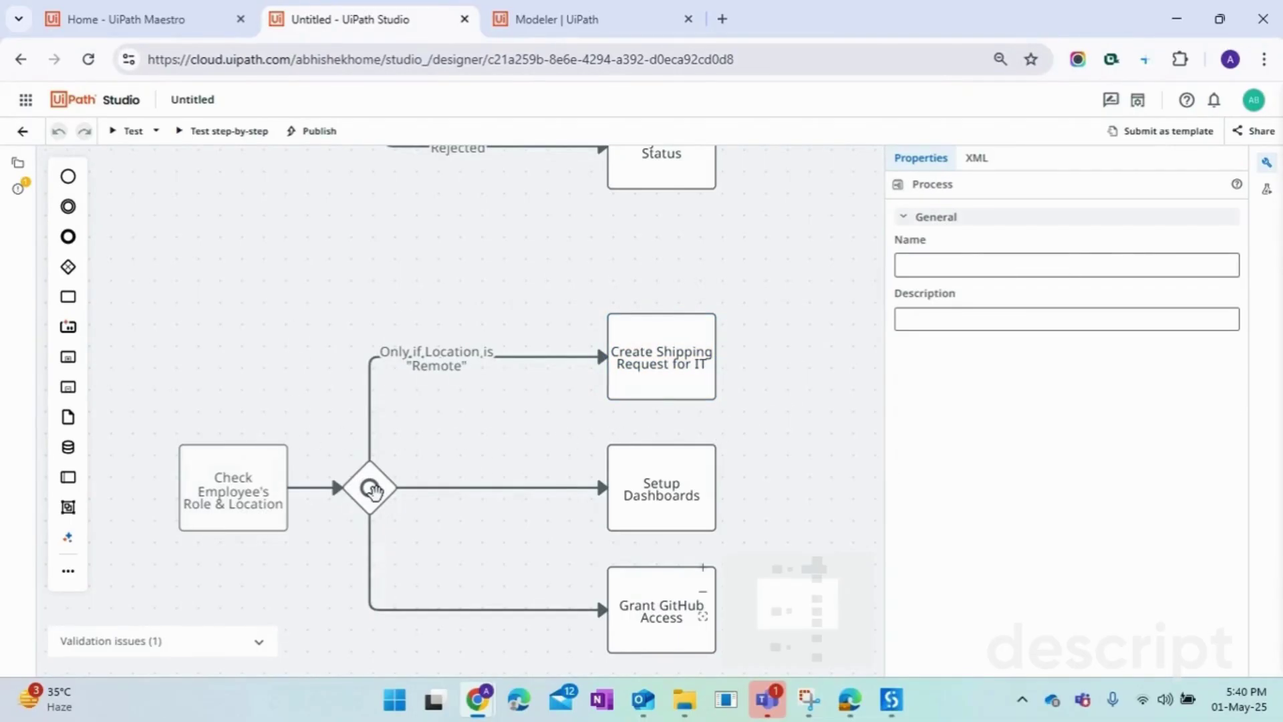
pyautogui.click(371, 490)
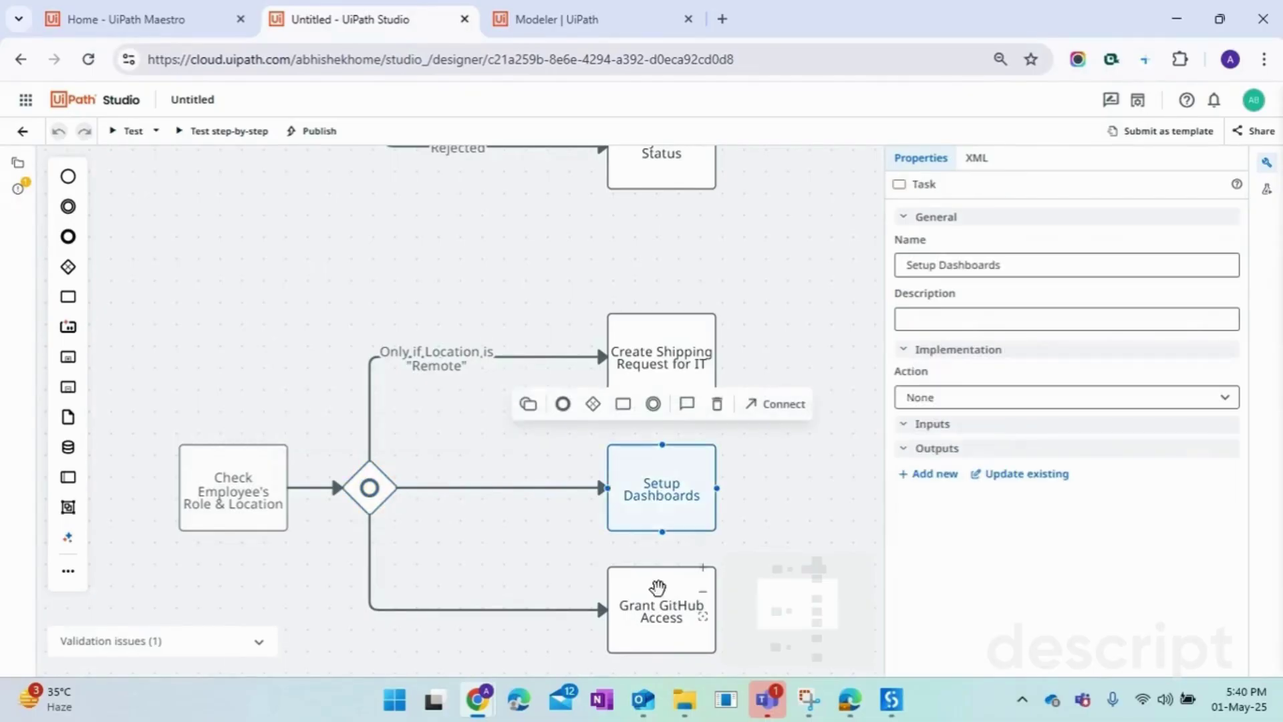
pyautogui.click(660, 592)
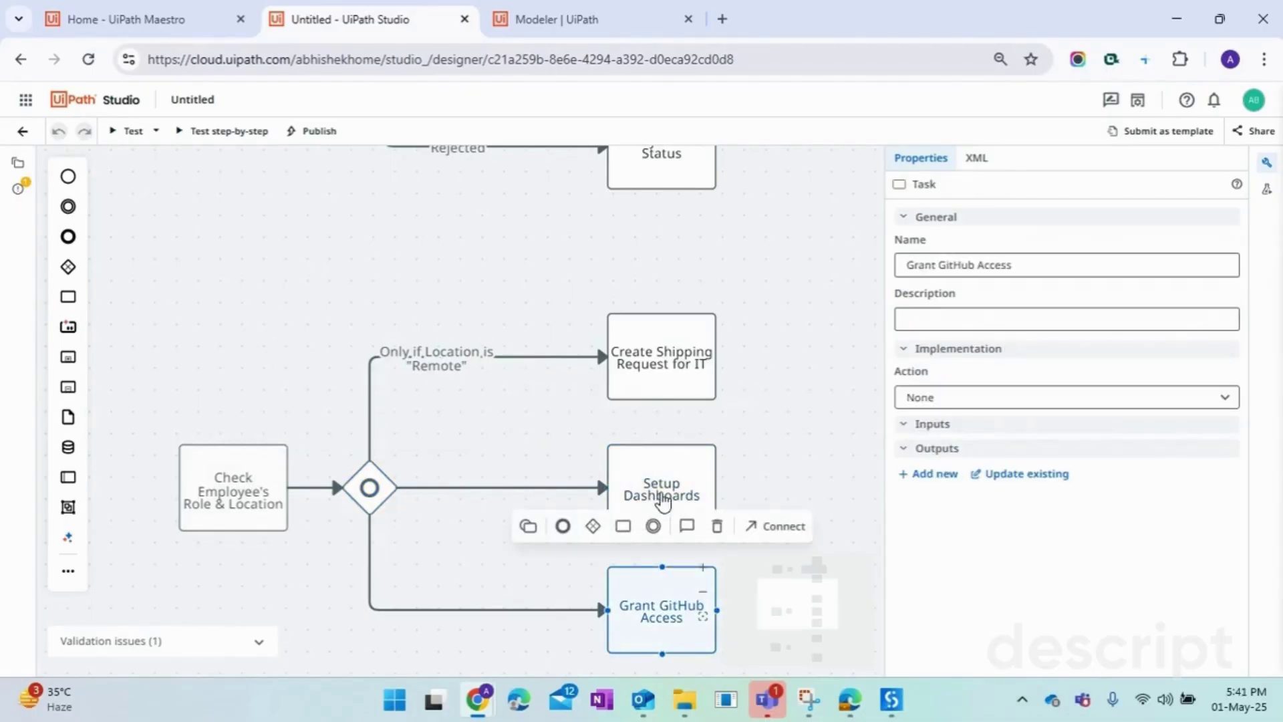
pyautogui.click(656, 468)
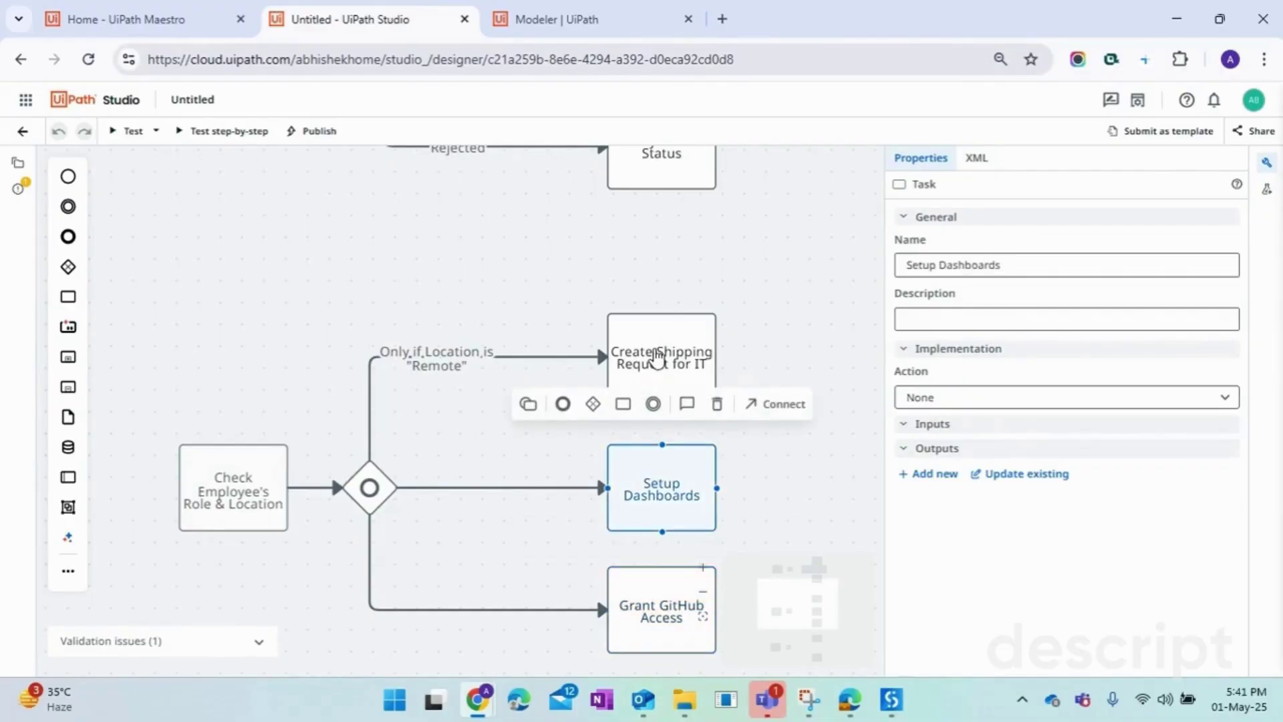
pyautogui.click(654, 373)
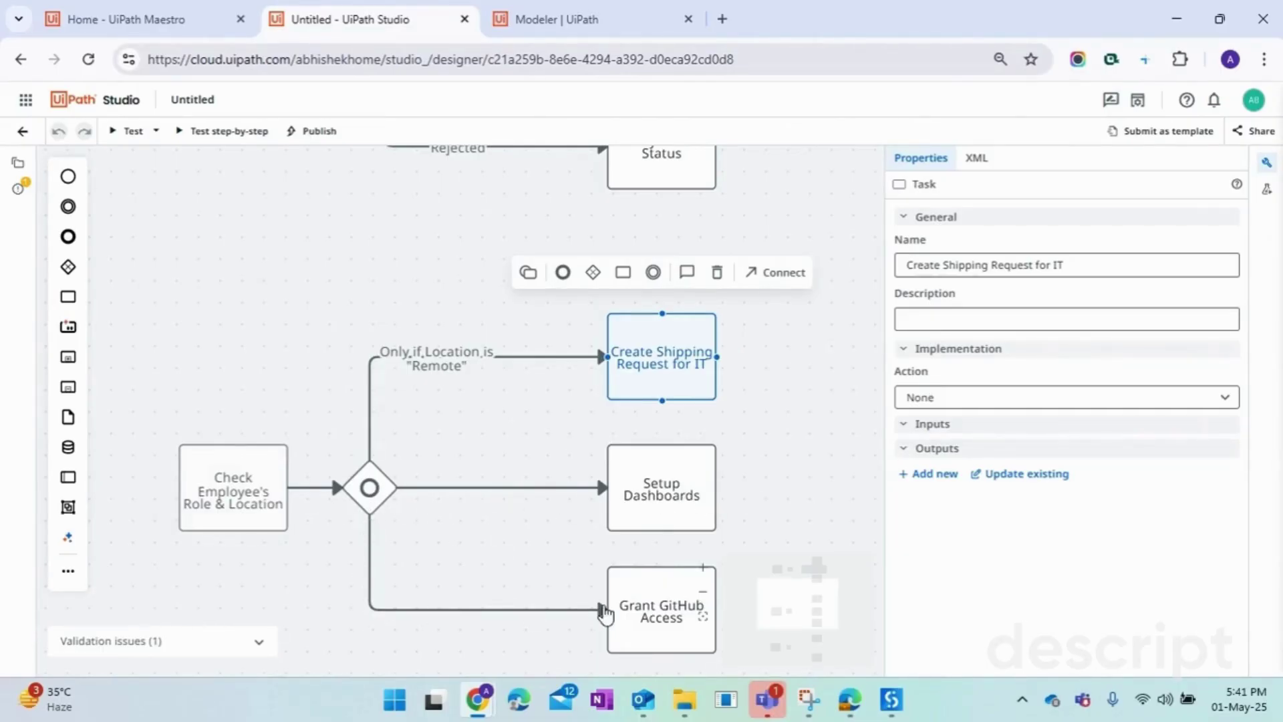
# - Name the gateway after the Proposal Approved task "Parallel Gateway"
pyautogui.scroll(-2, 224, 415)
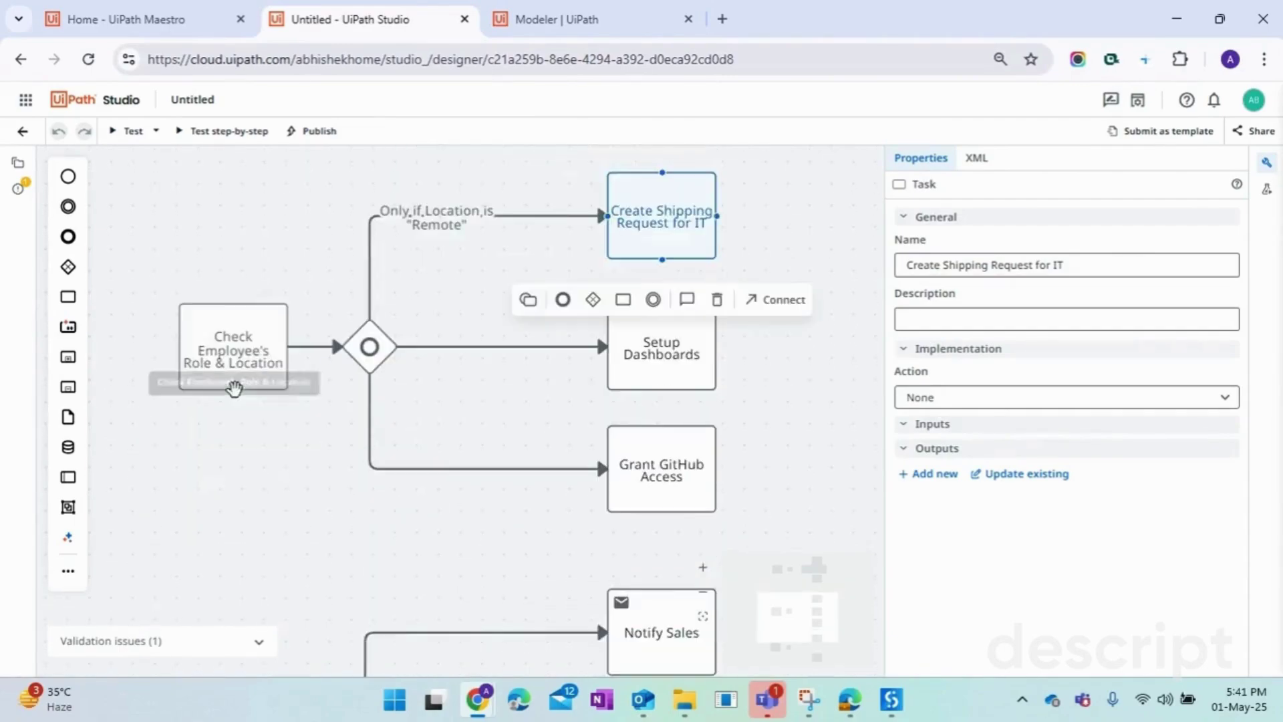
pyautogui.scroll(-4, 272, 421)
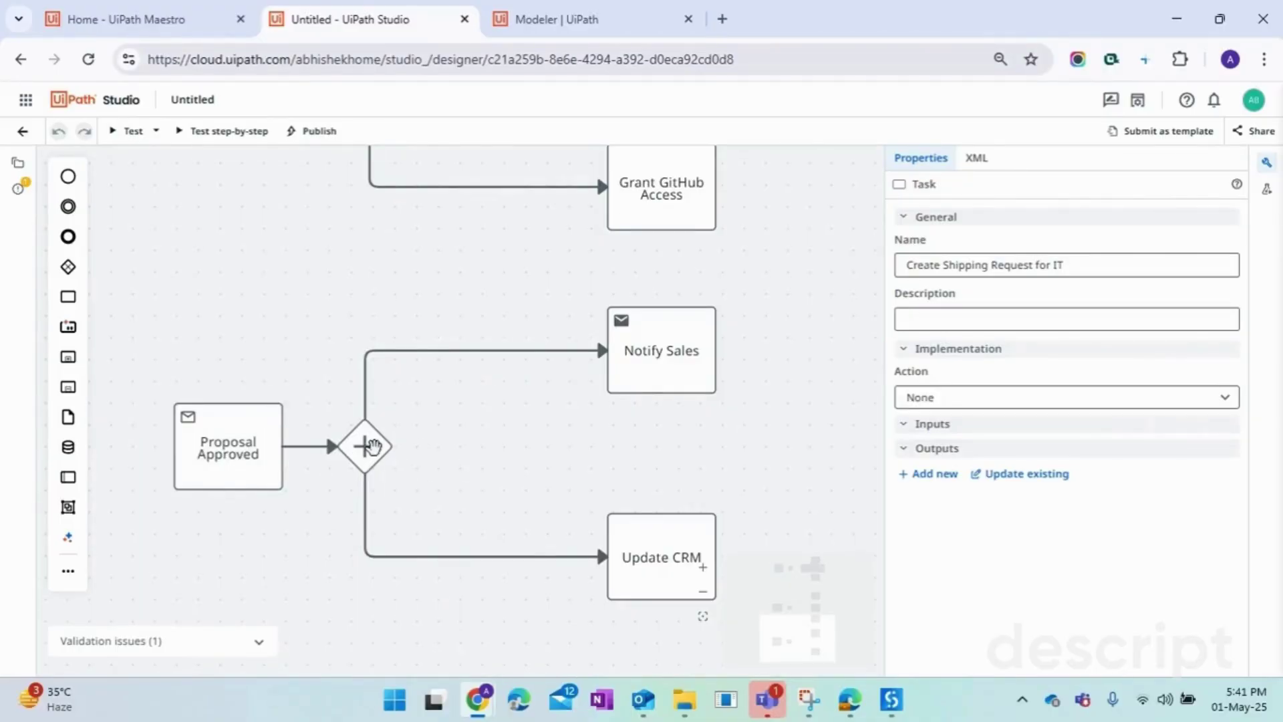
pyautogui.click(370, 445)
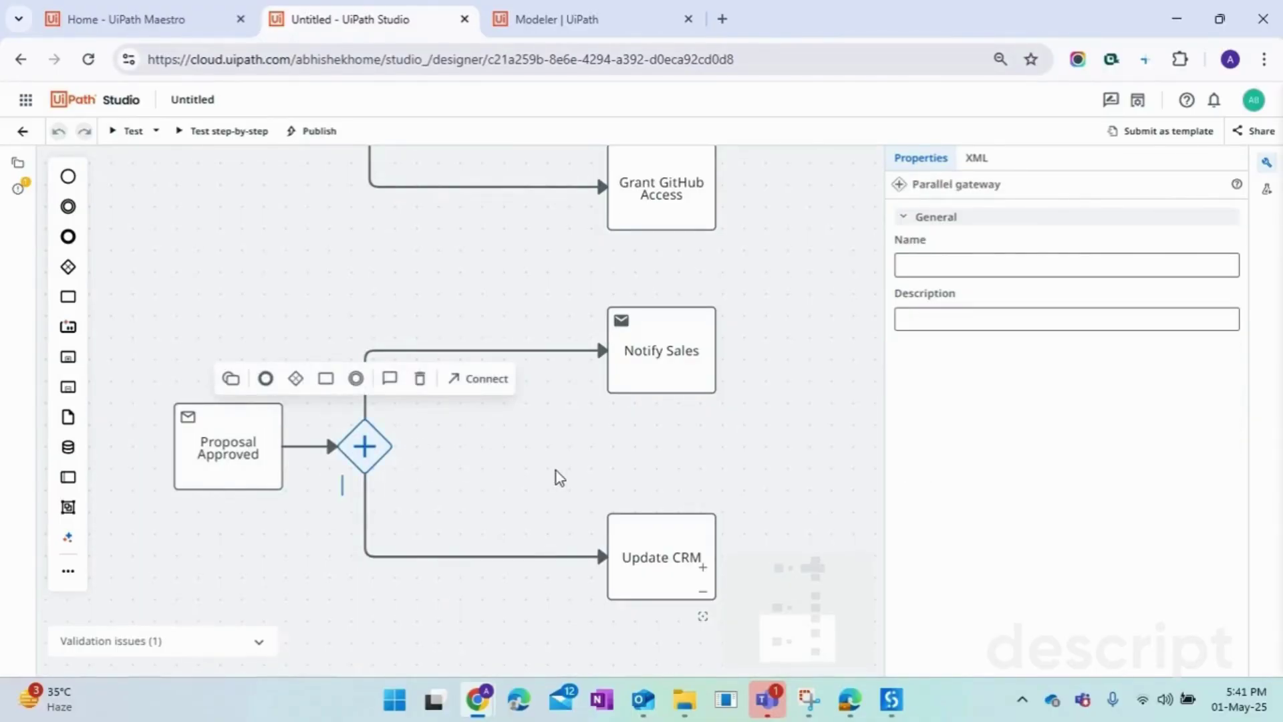
pyautogui.write('Parallel Gateway')
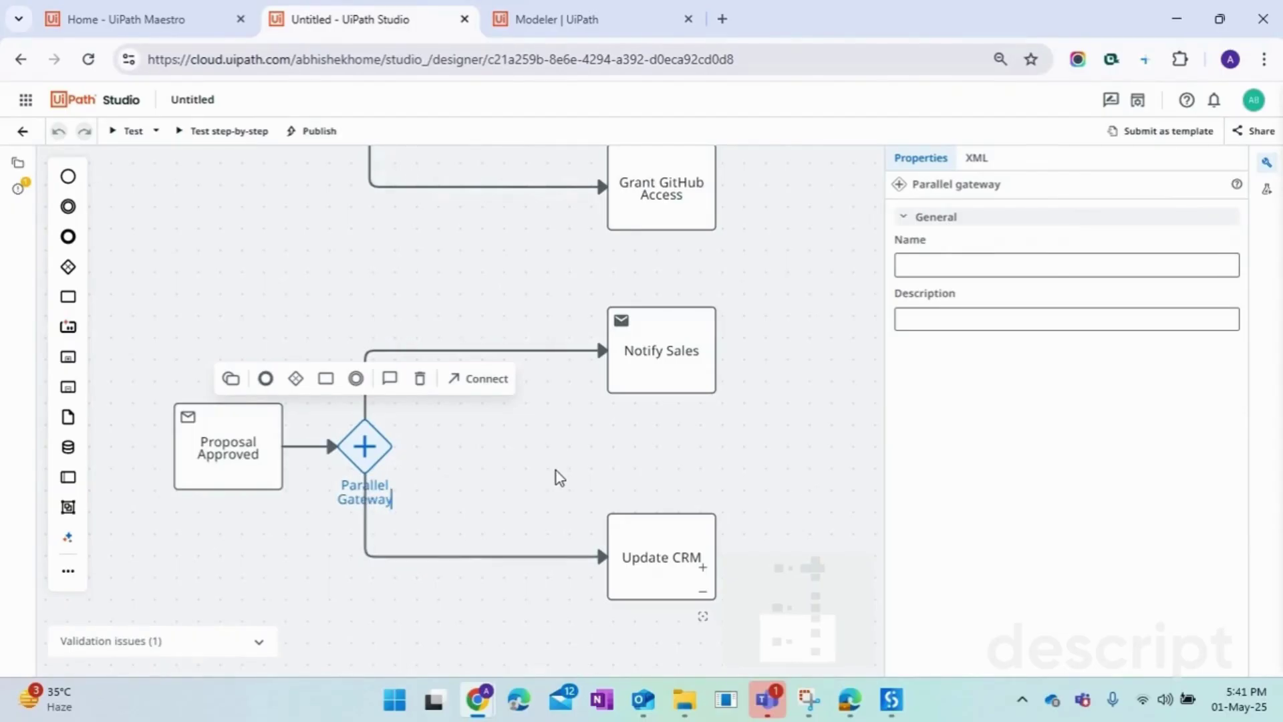
pyautogui.click(525, 488)
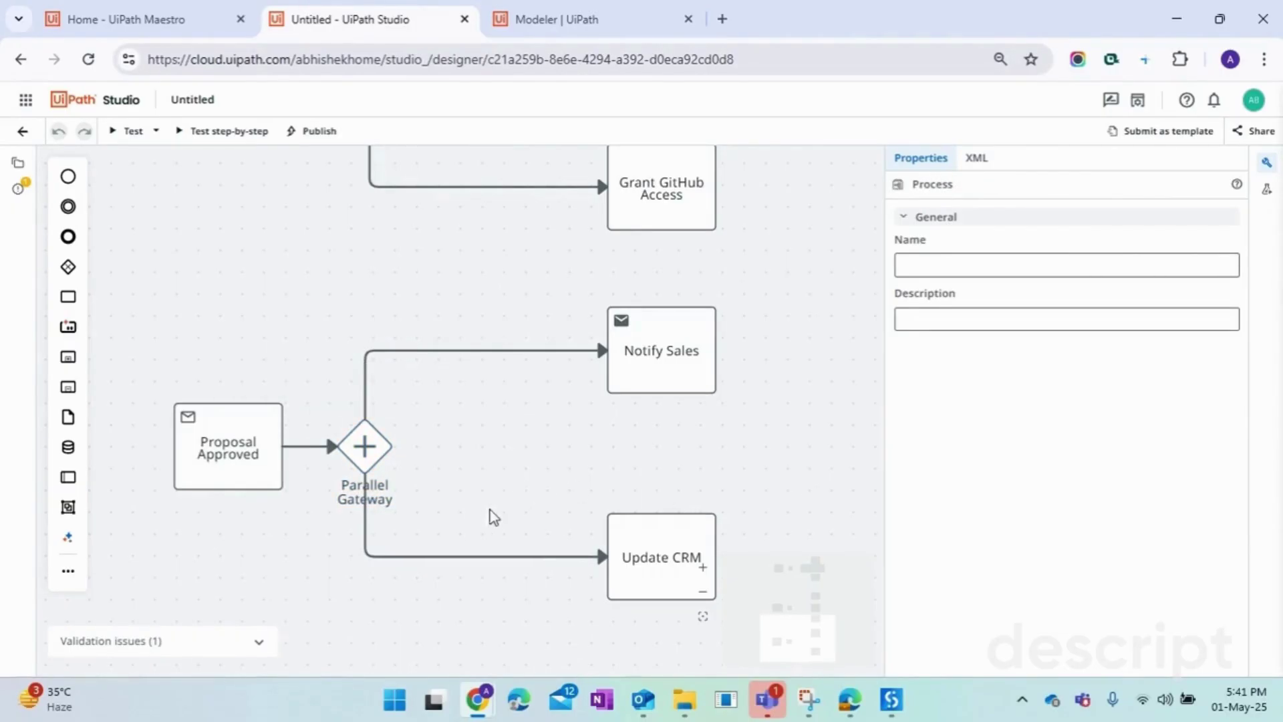
# - Inspect the properties of the parallel gateway and the Proposal Approved receive task
pyautogui.click(364, 447)
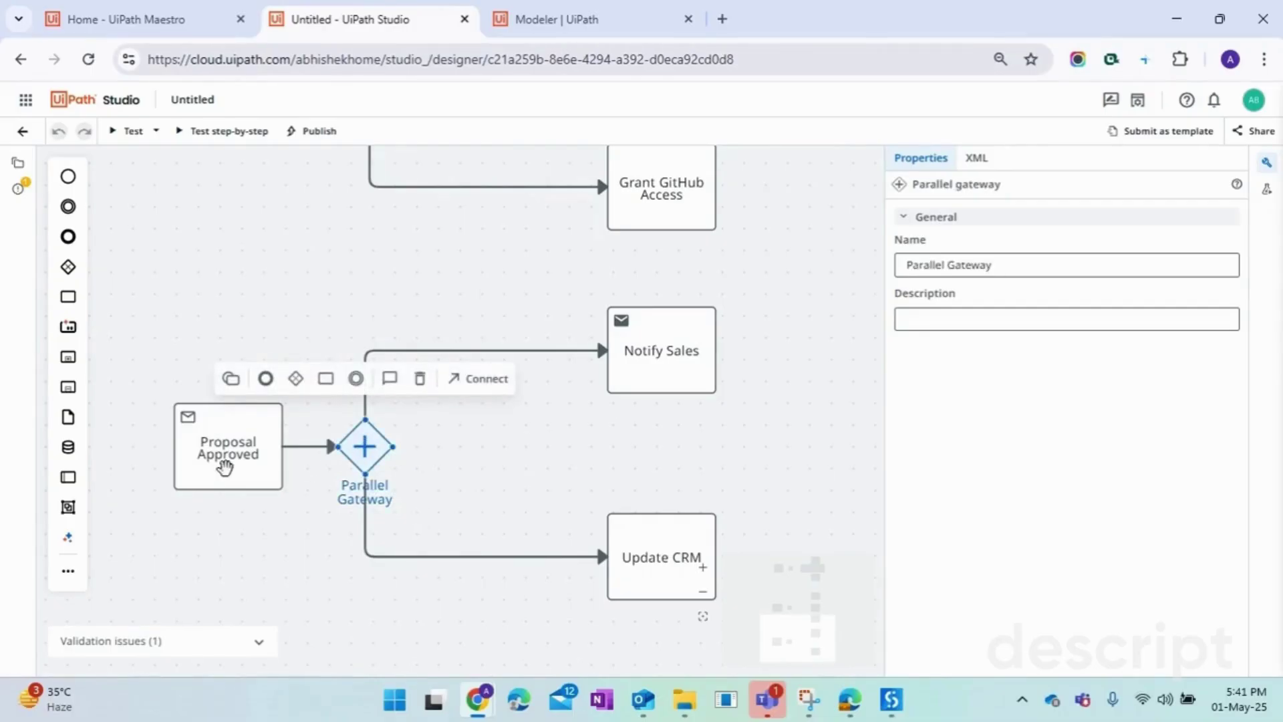
pyautogui.click(226, 464)
pyautogui.click(473, 519)
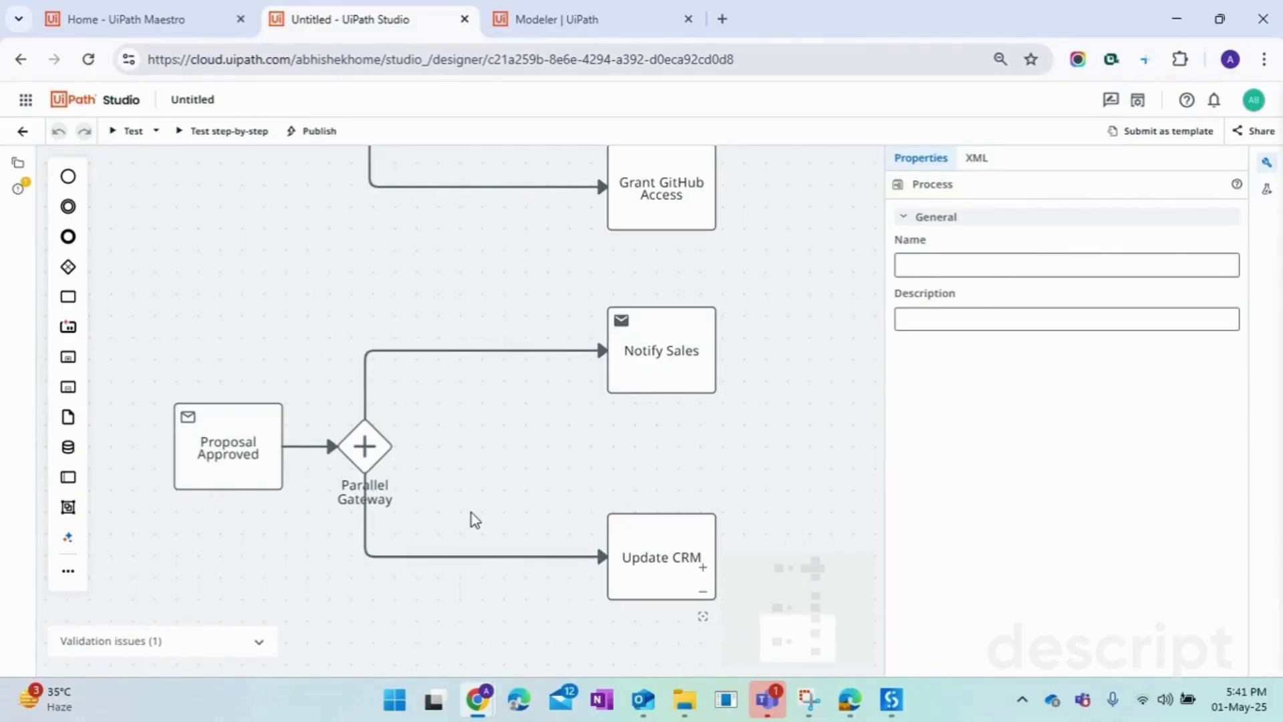
pyautogui.scroll(-1, 473, 519)
pyautogui.click(234, 429)
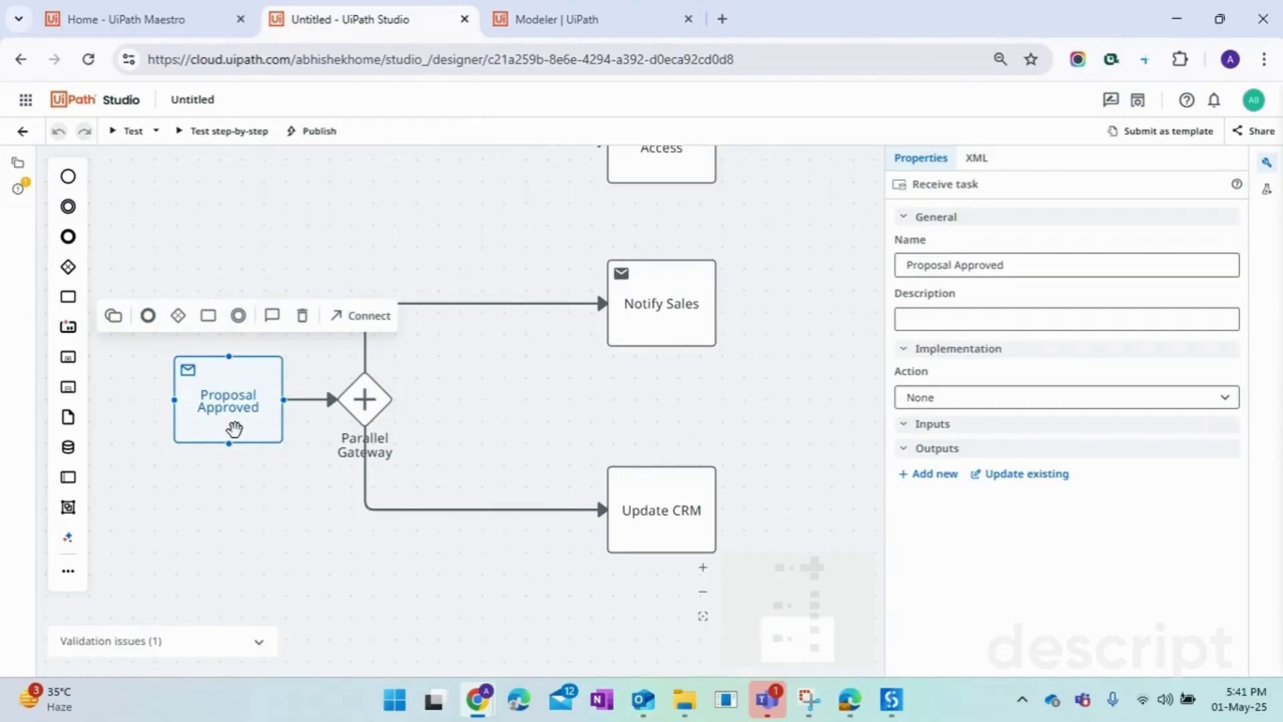
pyautogui.click(496, 417)
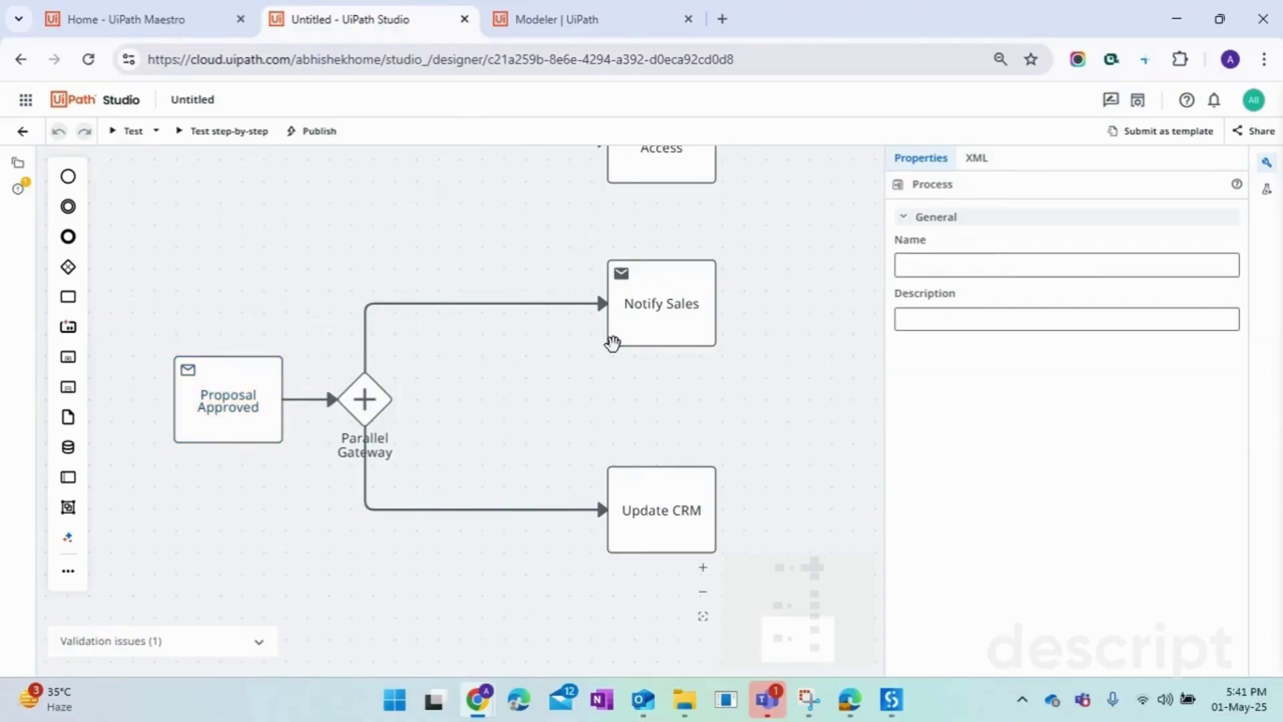
# - Inspect the properties of the Notify Sales send task on the parallel gateway's upper branch
pyautogui.click(633, 326)
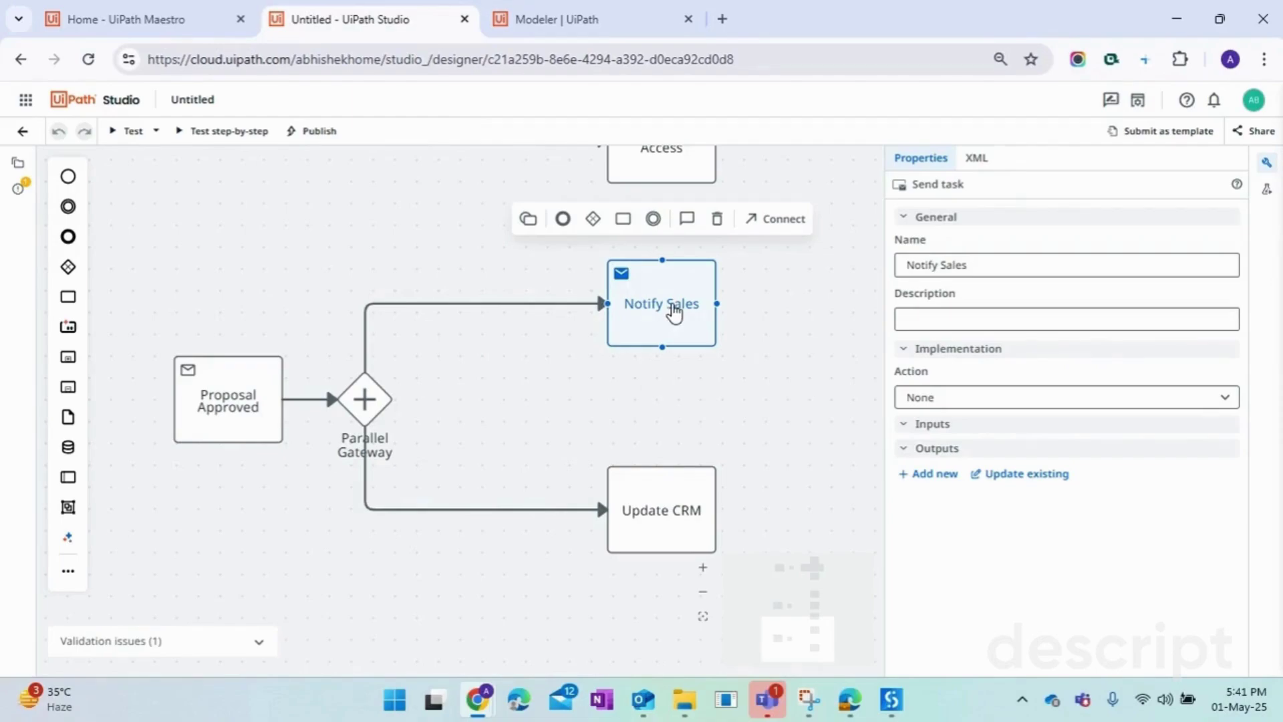
pyautogui.doubleClick(685, 306)
pyautogui.click(980, 264)
pyautogui.doubleClick(953, 264)
pyautogui.click(759, 420)
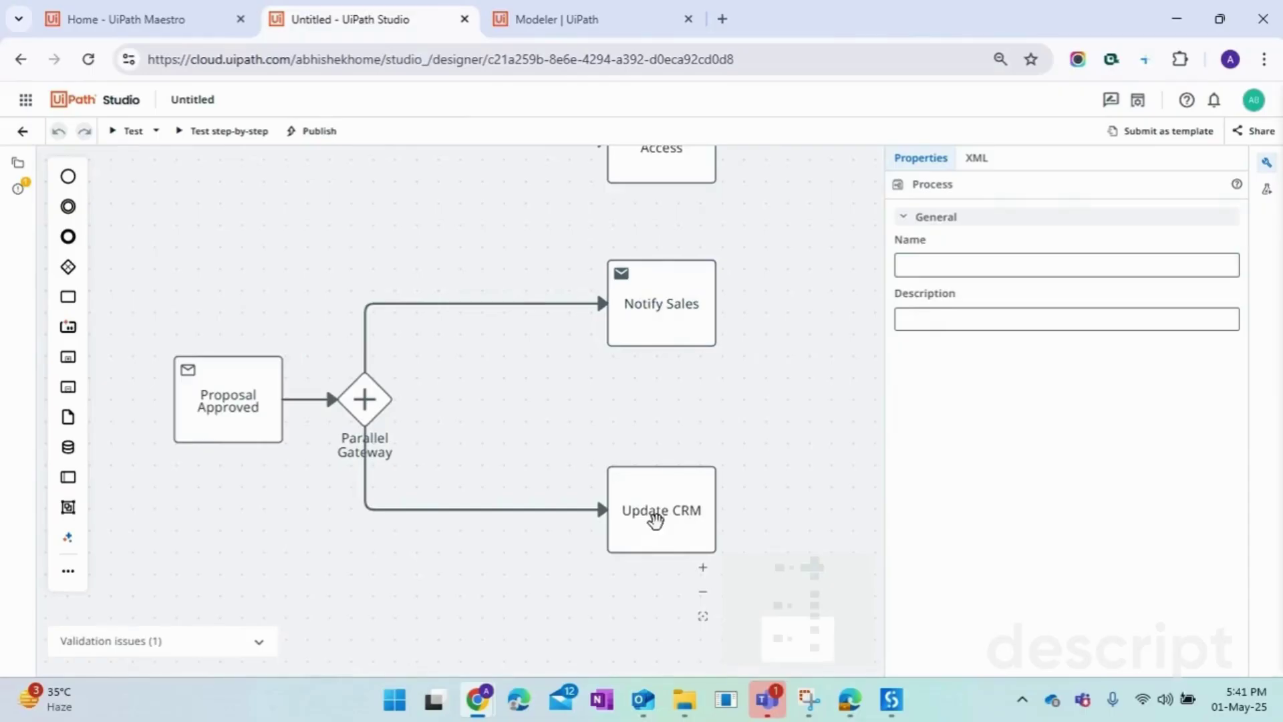
pyautogui.click(605, 561)
pyautogui.click(234, 473)
# - Place a gateway below the parallel gateway example and change it to an event-based gateway
pyautogui.scroll(-1, 476, 422)
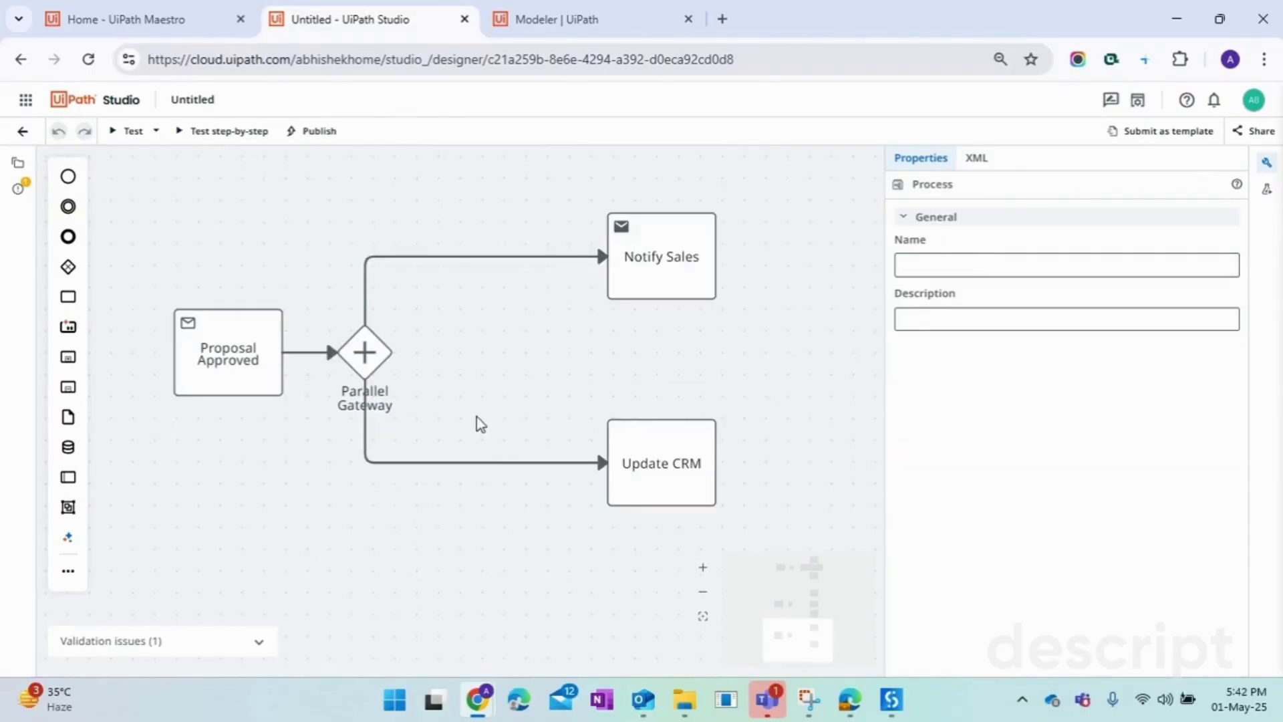
pyautogui.scroll(-3, 479, 423)
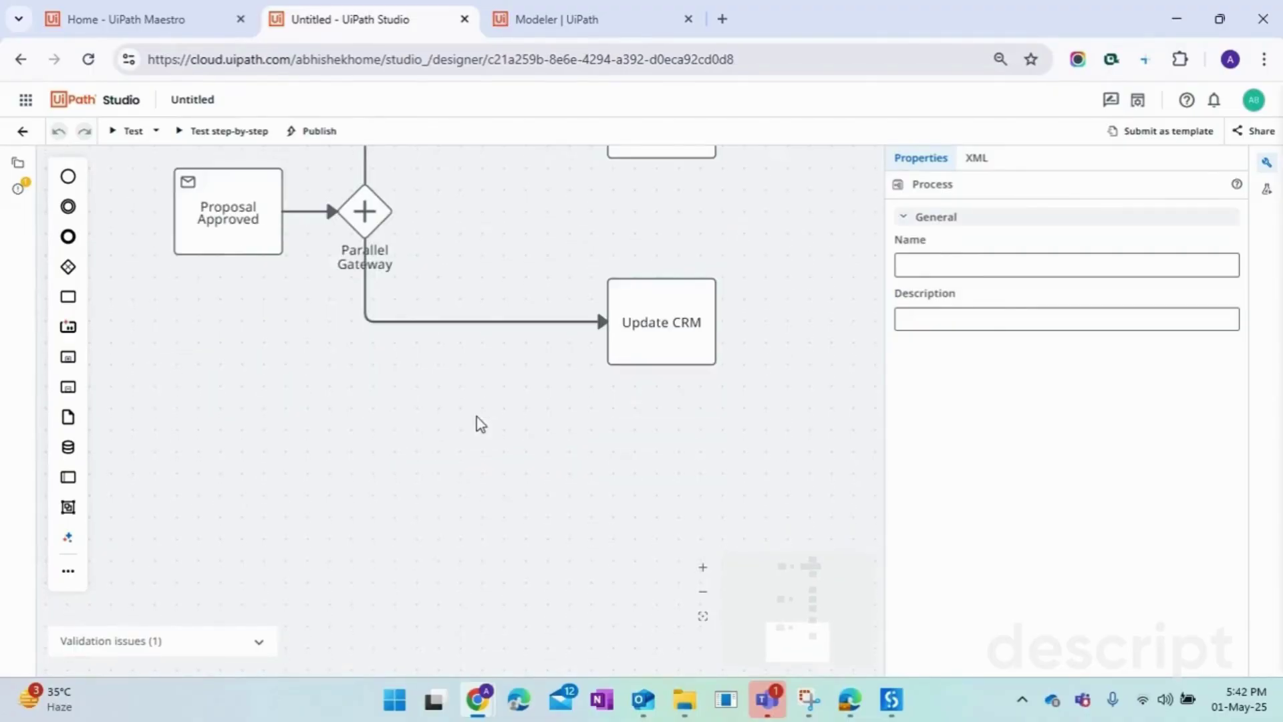
pyautogui.moveTo(71, 267); pyautogui.dragTo(372, 493)
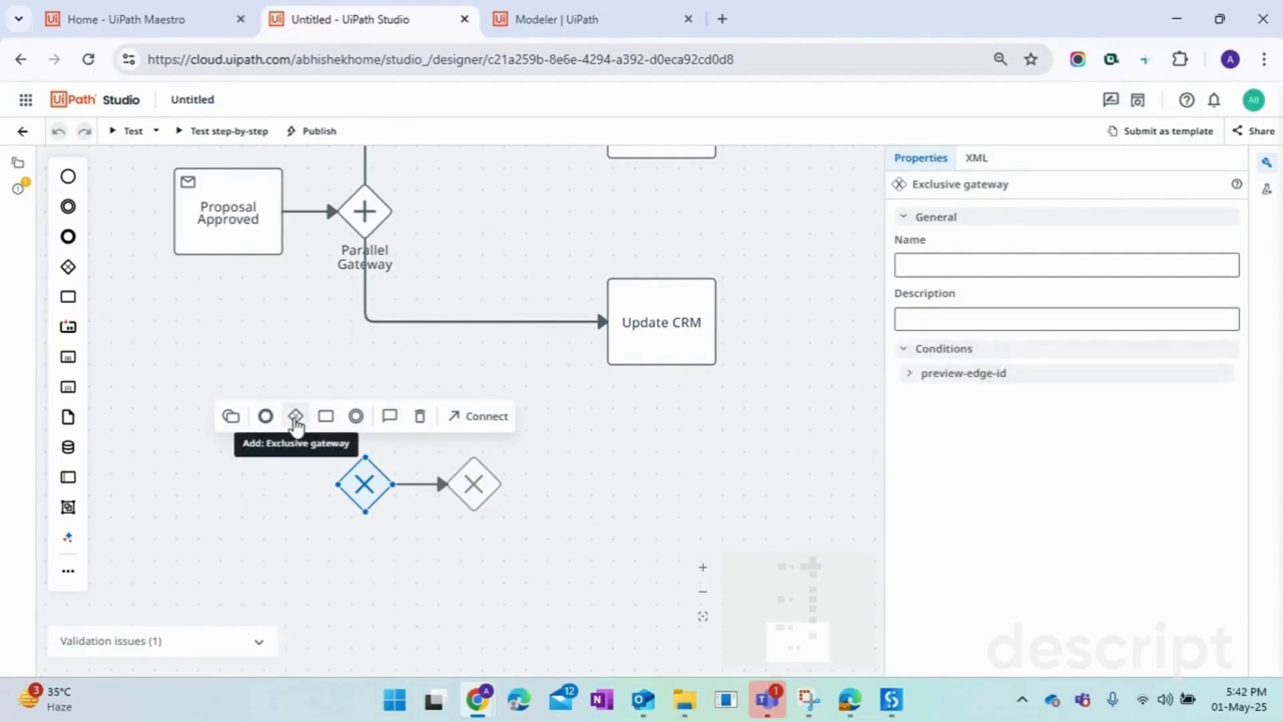
pyautogui.click(231, 417)
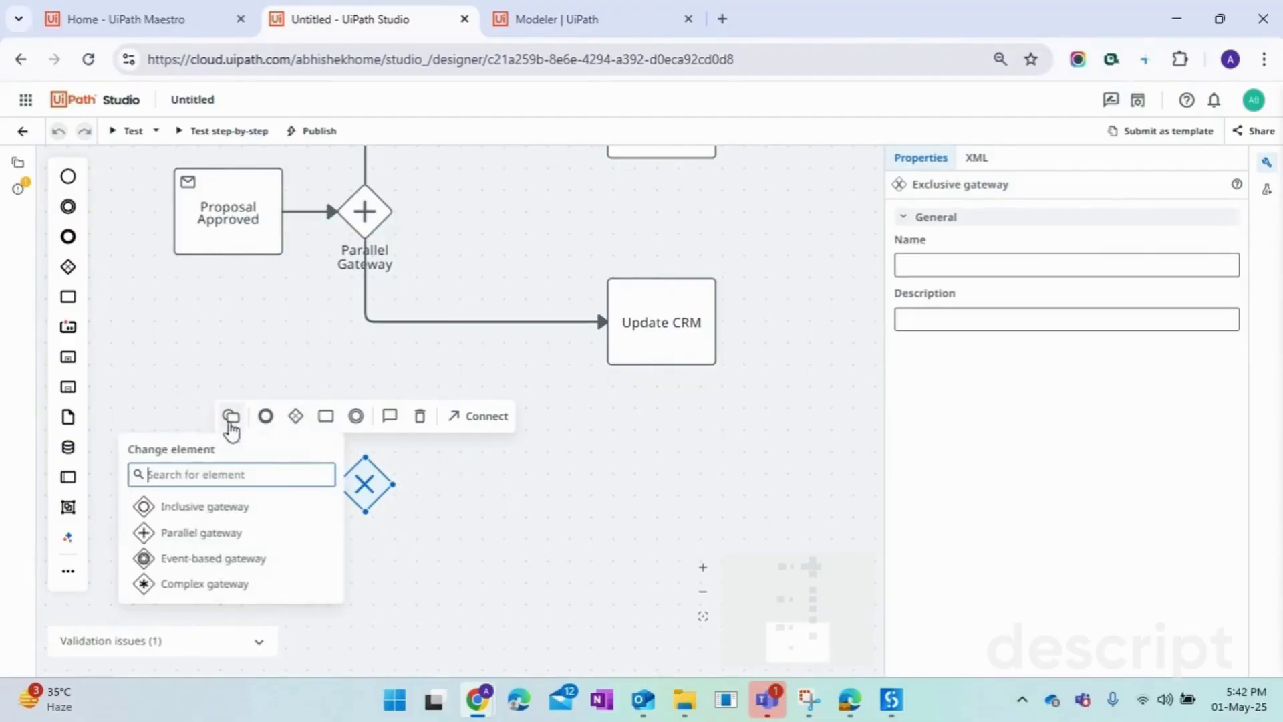
pyautogui.click(196, 562)
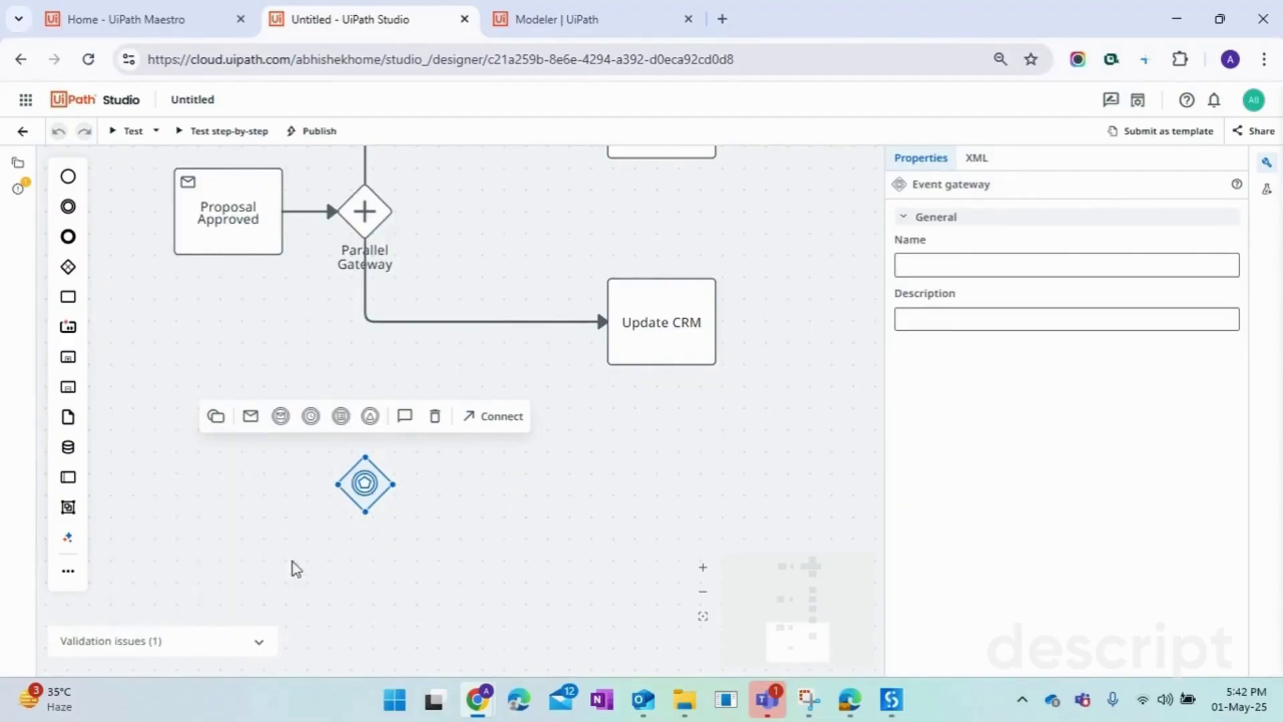
pyautogui.click(463, 528)
pyautogui.click(368, 483)
pyautogui.scroll(1, 584, 536)
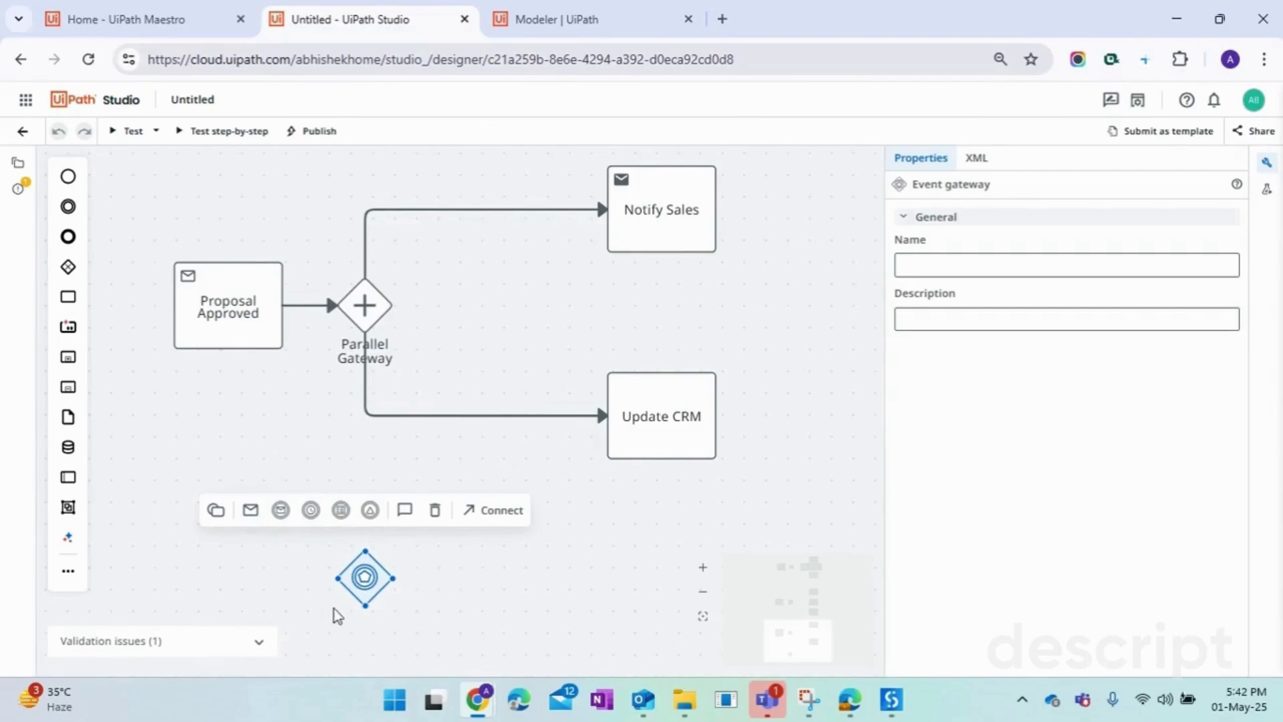
pyautogui.click(502, 589)
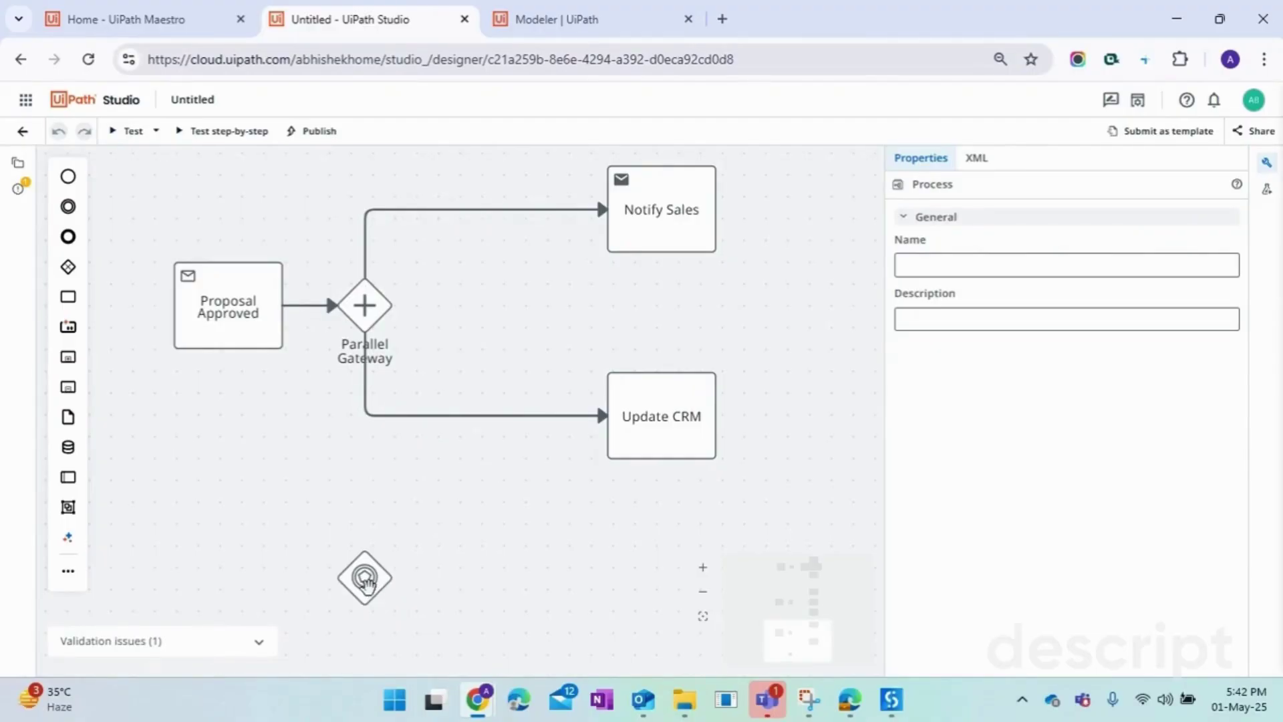
# - Append a task to the event-based gateway, change it to a send task and name it "Reminder"
pyautogui.click(365, 582)
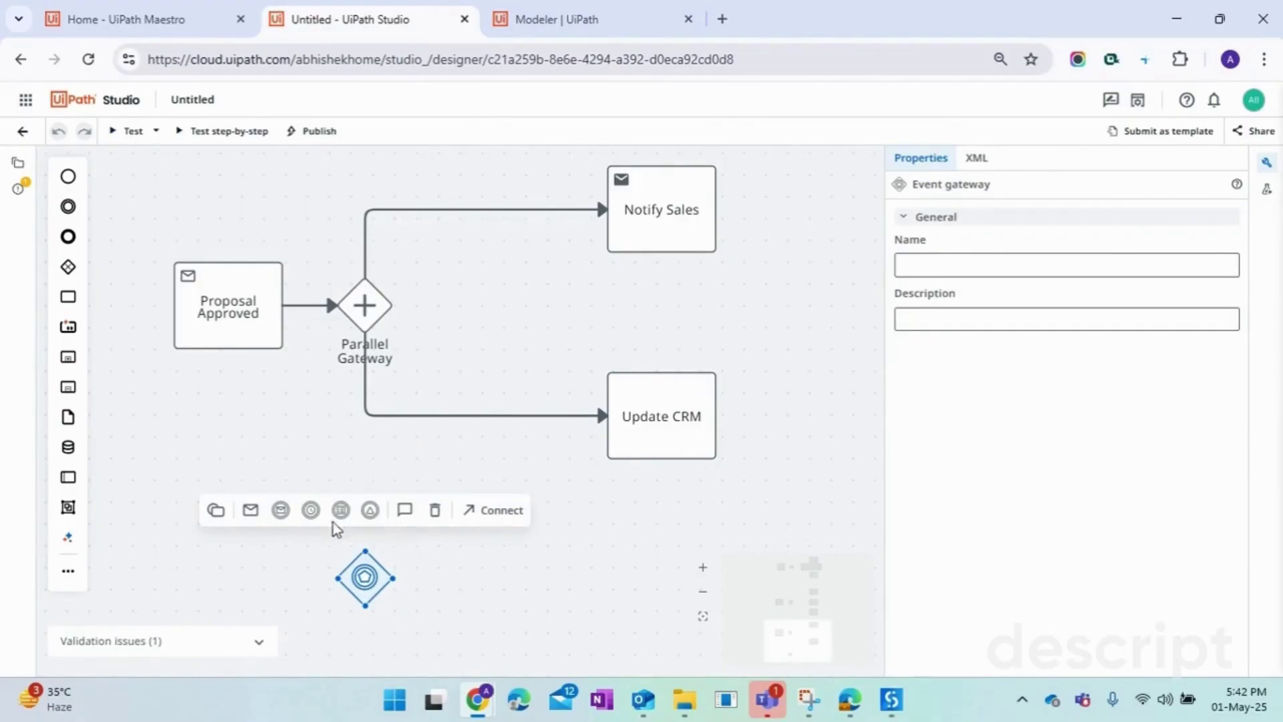
pyautogui.click(250, 512)
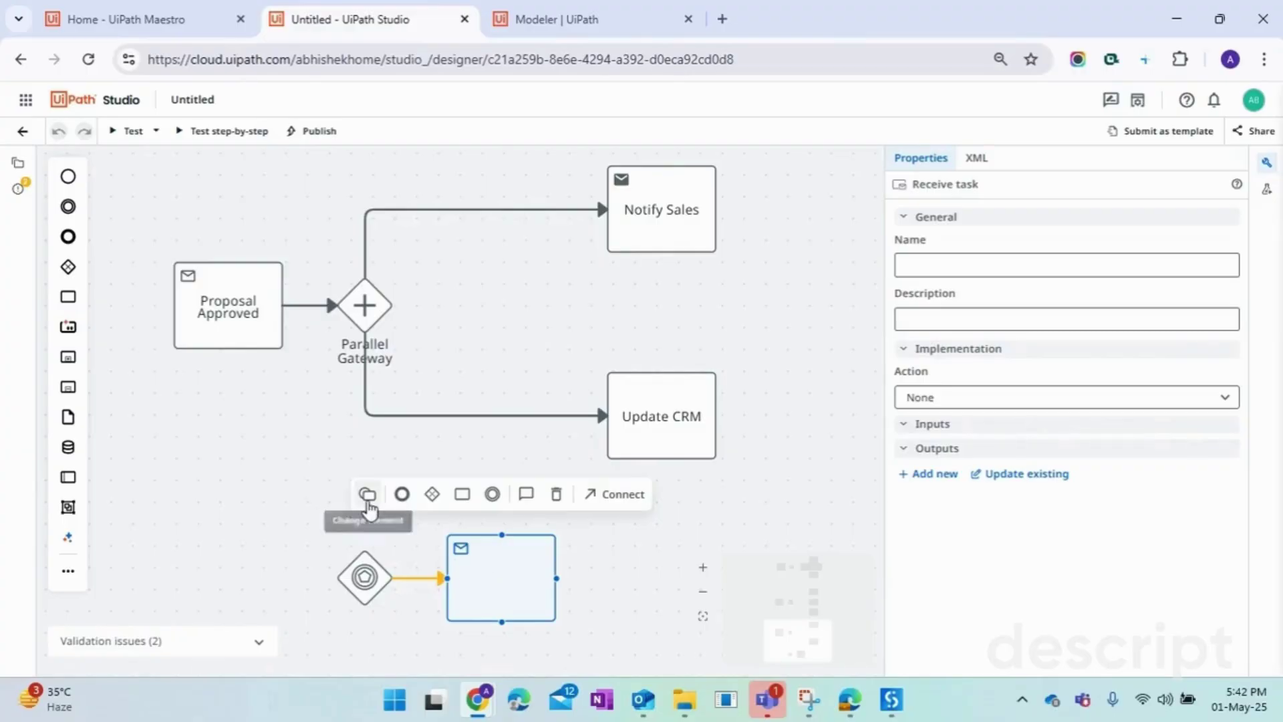
pyautogui.click(368, 494)
pyautogui.click(320, 327)
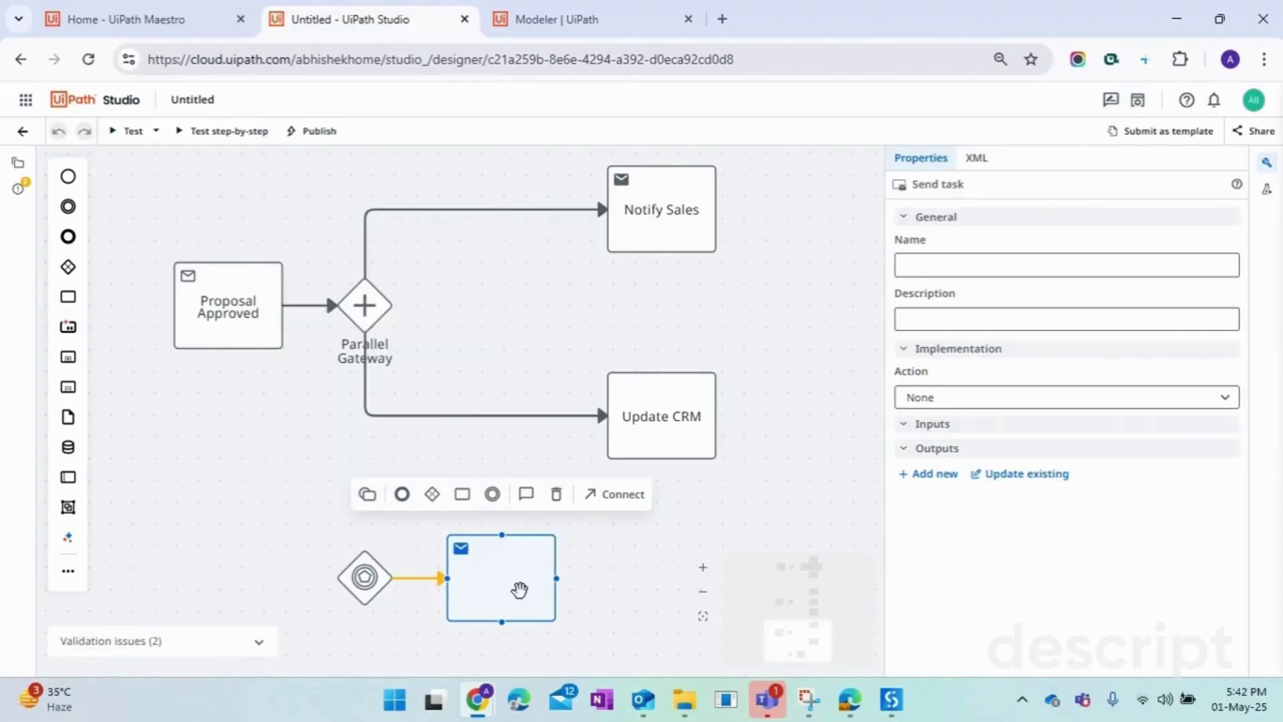
pyautogui.doubleClick(493, 582)
pyautogui.write('Reminder')
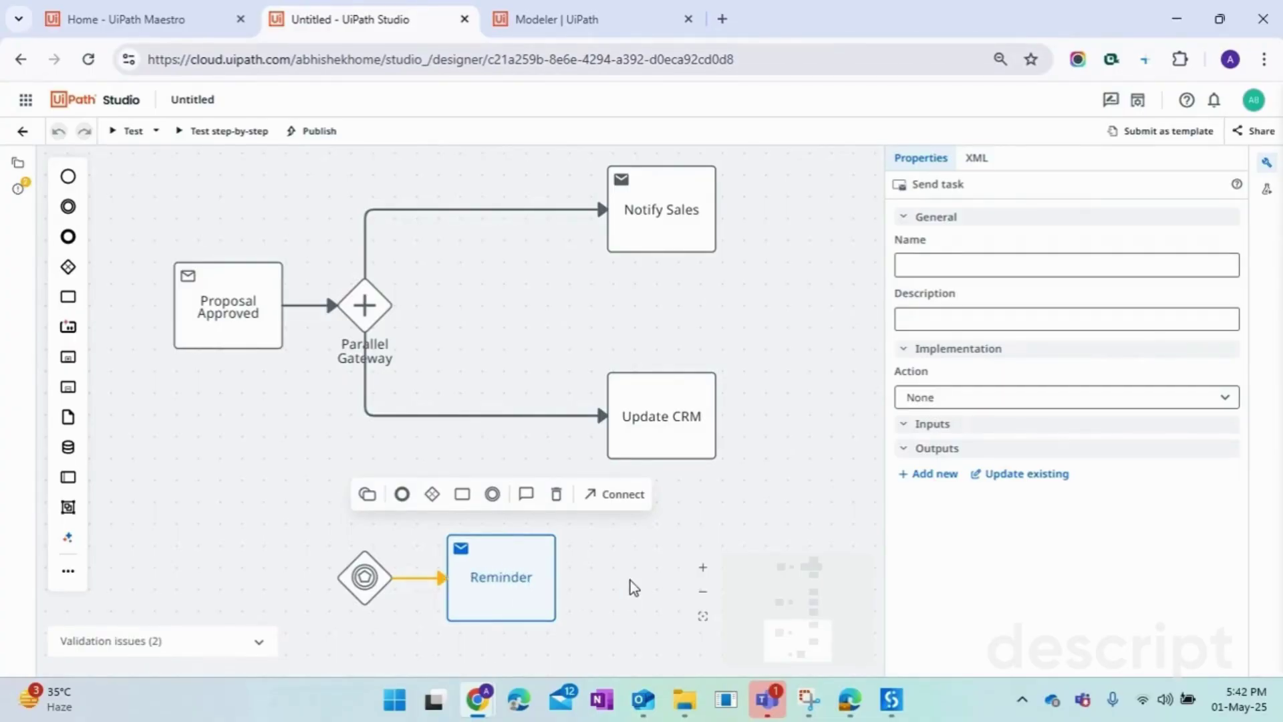
pyautogui.click(633, 586)
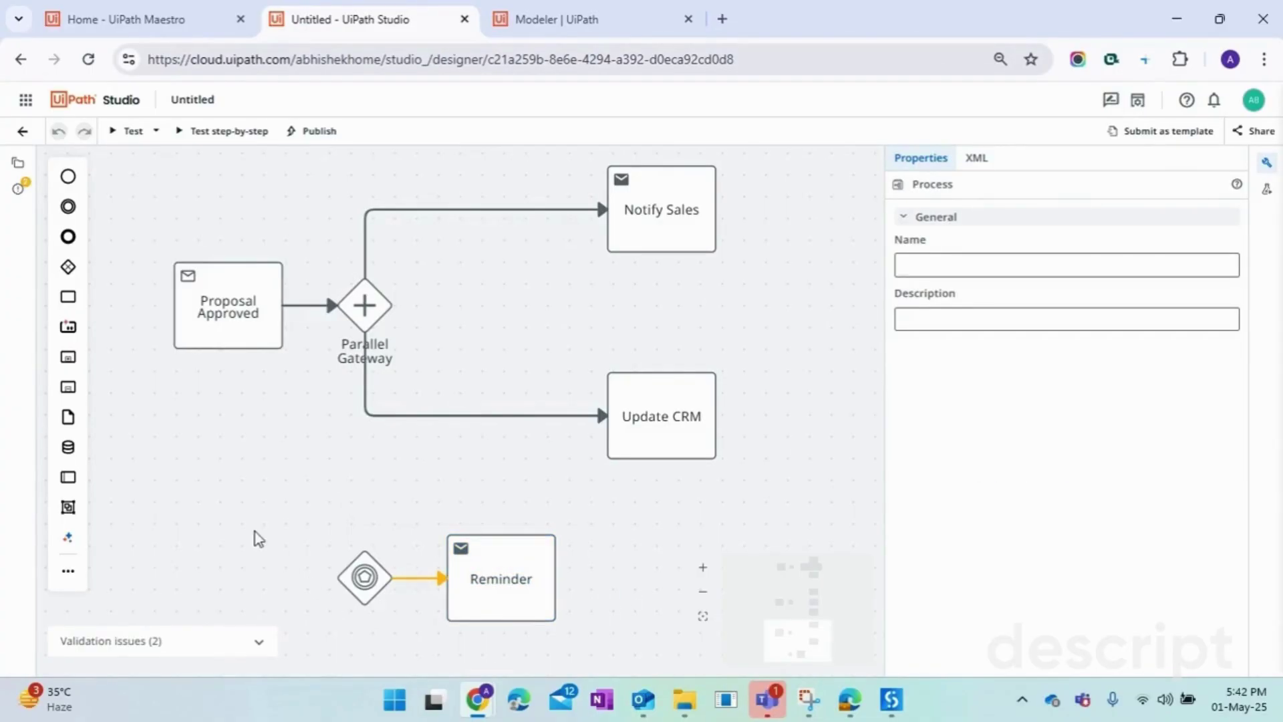
# - Change the event-based gateway before the Reminder task to a complex gateway
pyautogui.scroll(-1, 240, 511)
pyautogui.click(359, 488)
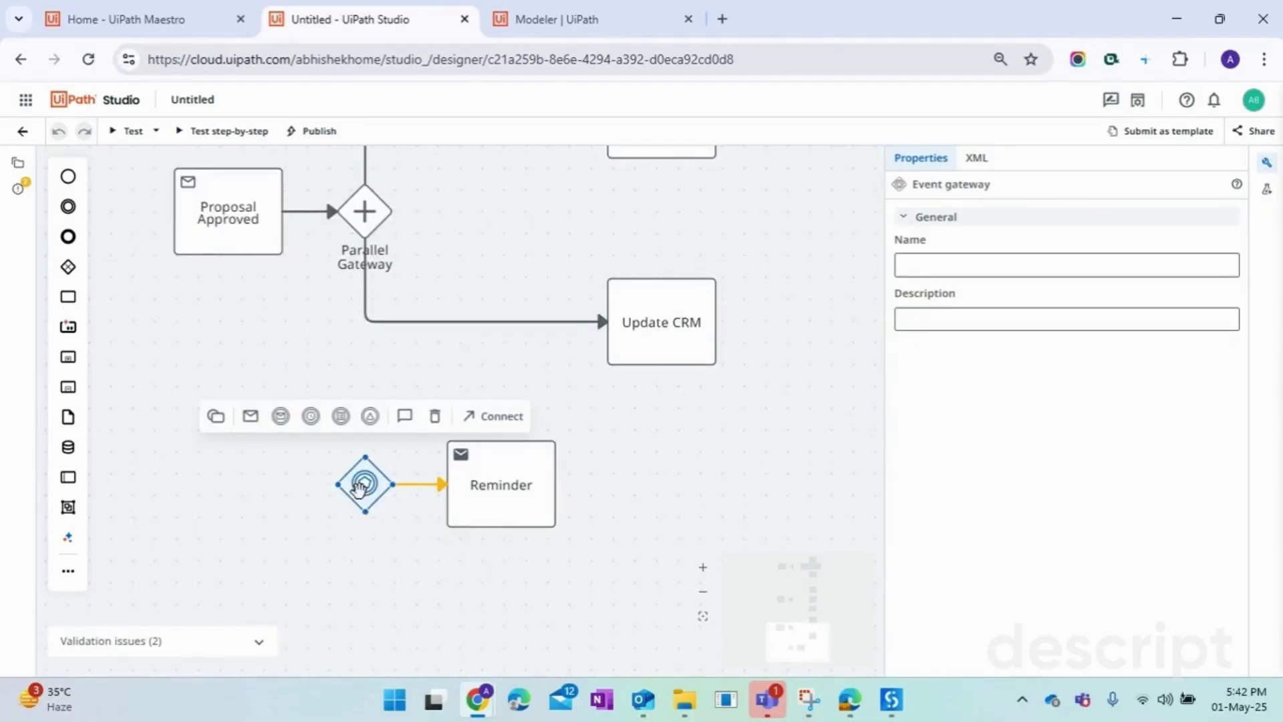
pyautogui.click(223, 429)
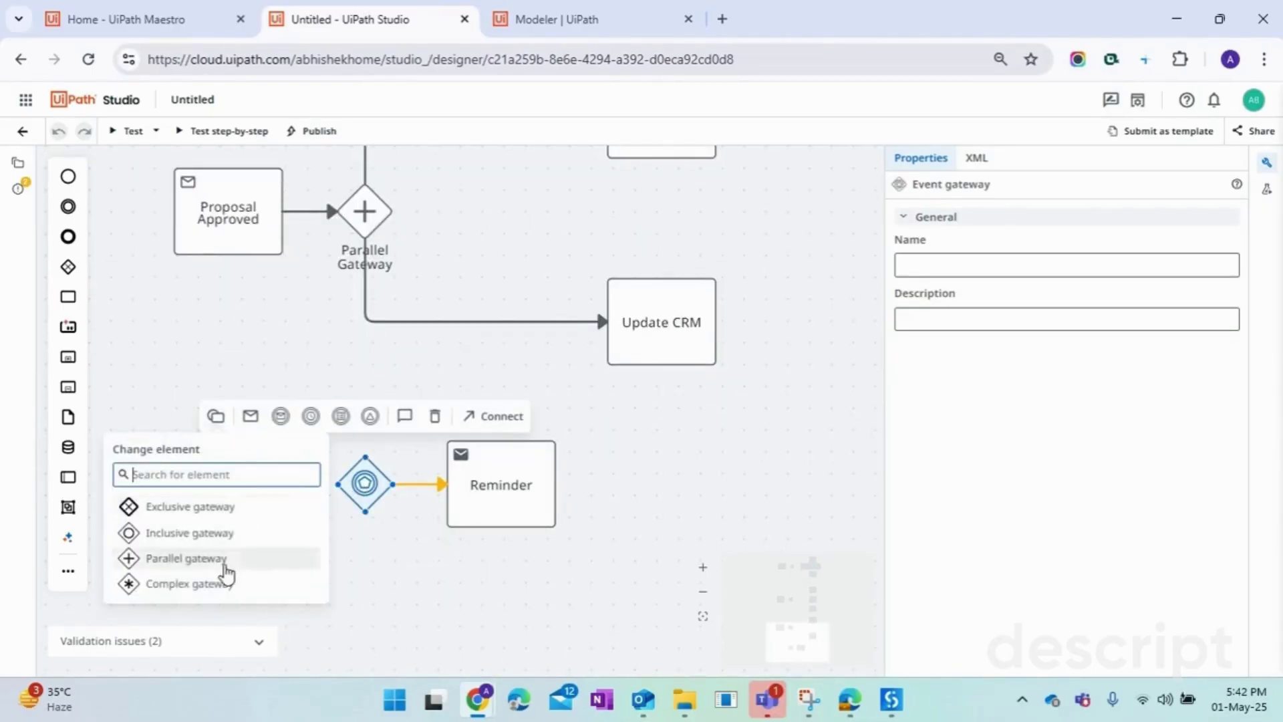
pyautogui.click(208, 593)
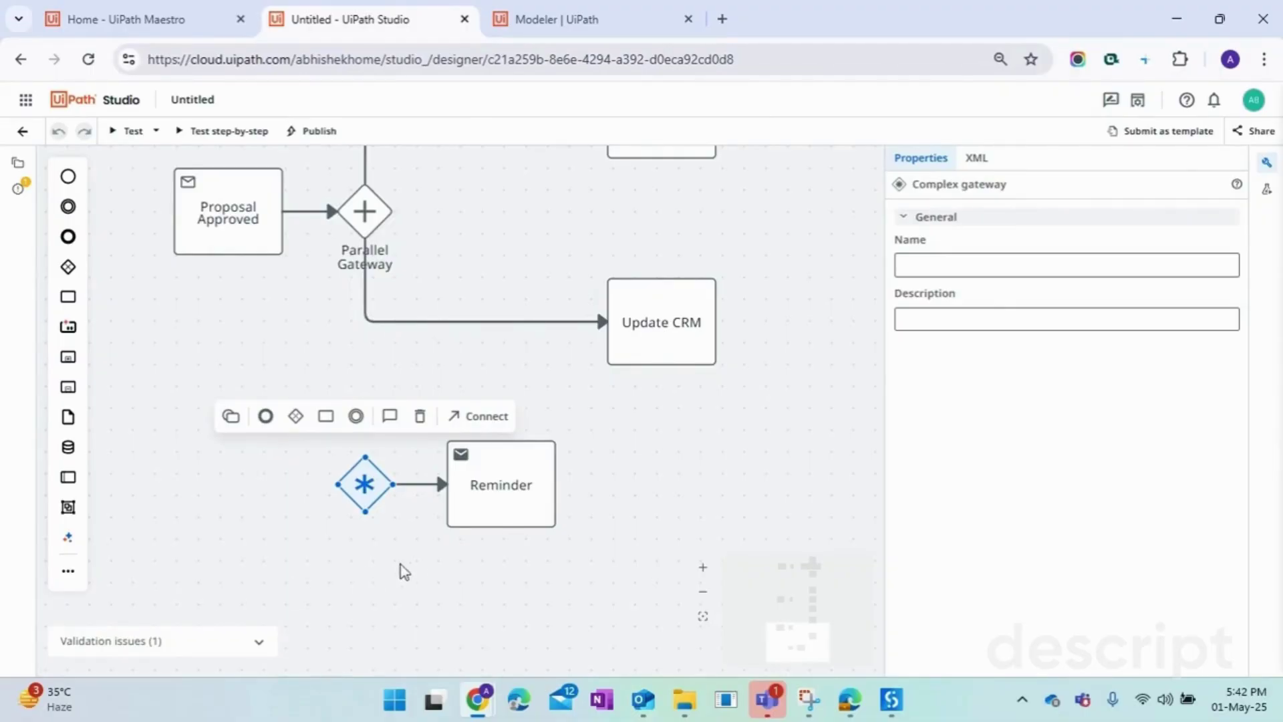
# - Delete the Reminder send task and the complex gateway
pyautogui.click(478, 493)
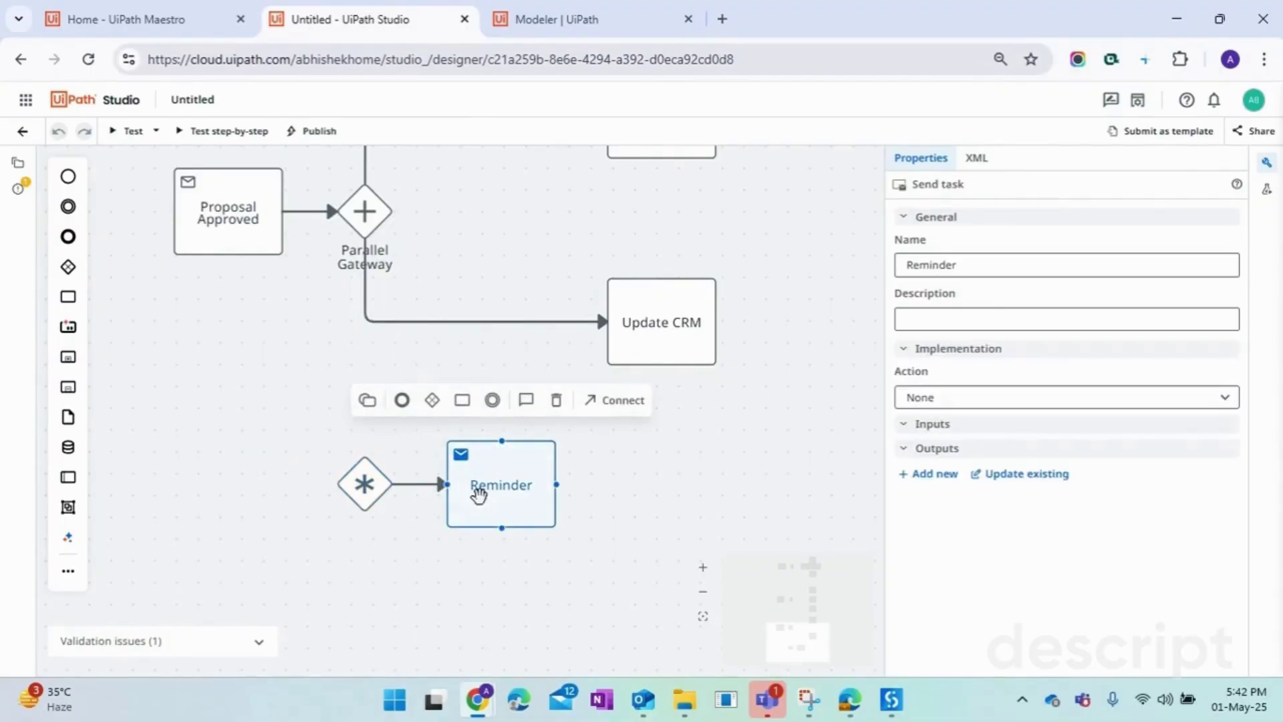
pyautogui.press('Delete')
pyautogui.click(363, 482)
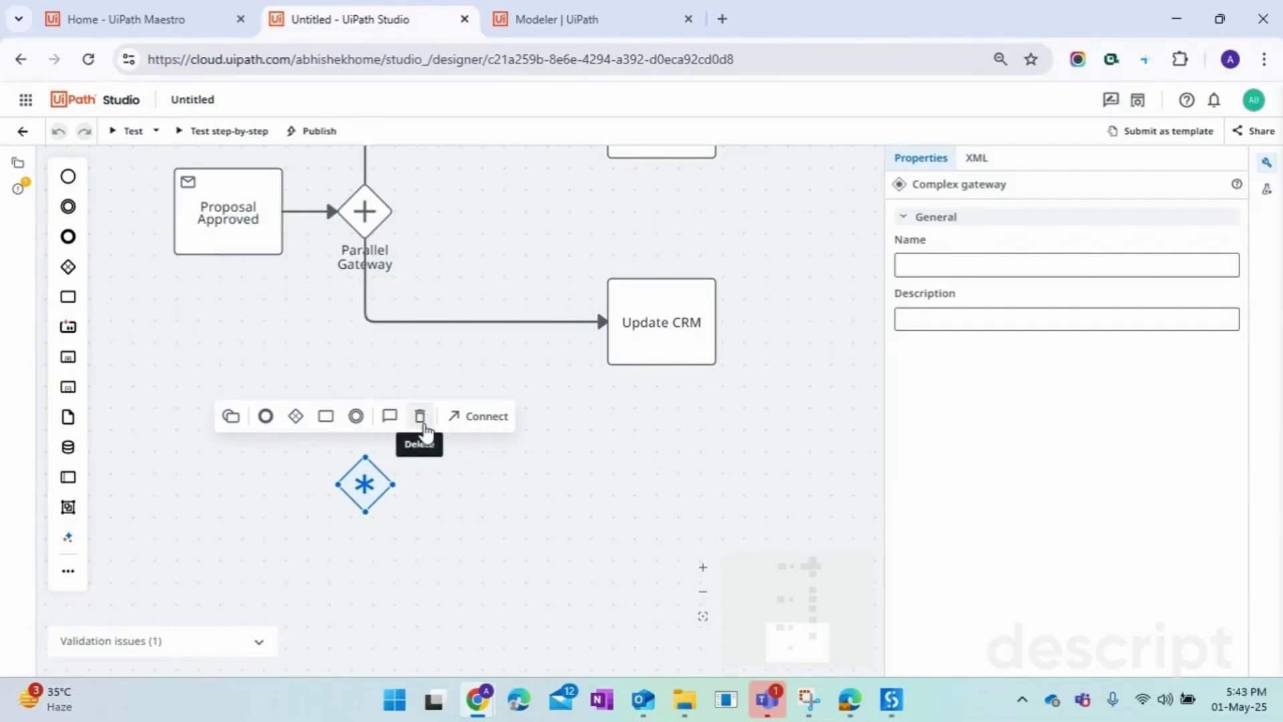
pyautogui.click(421, 417)
# - Delete the whole parallel gateway example, including the Proposal Approved, Notify Sales and Update CRM tasks
pyautogui.scroll(2, 538, 565)
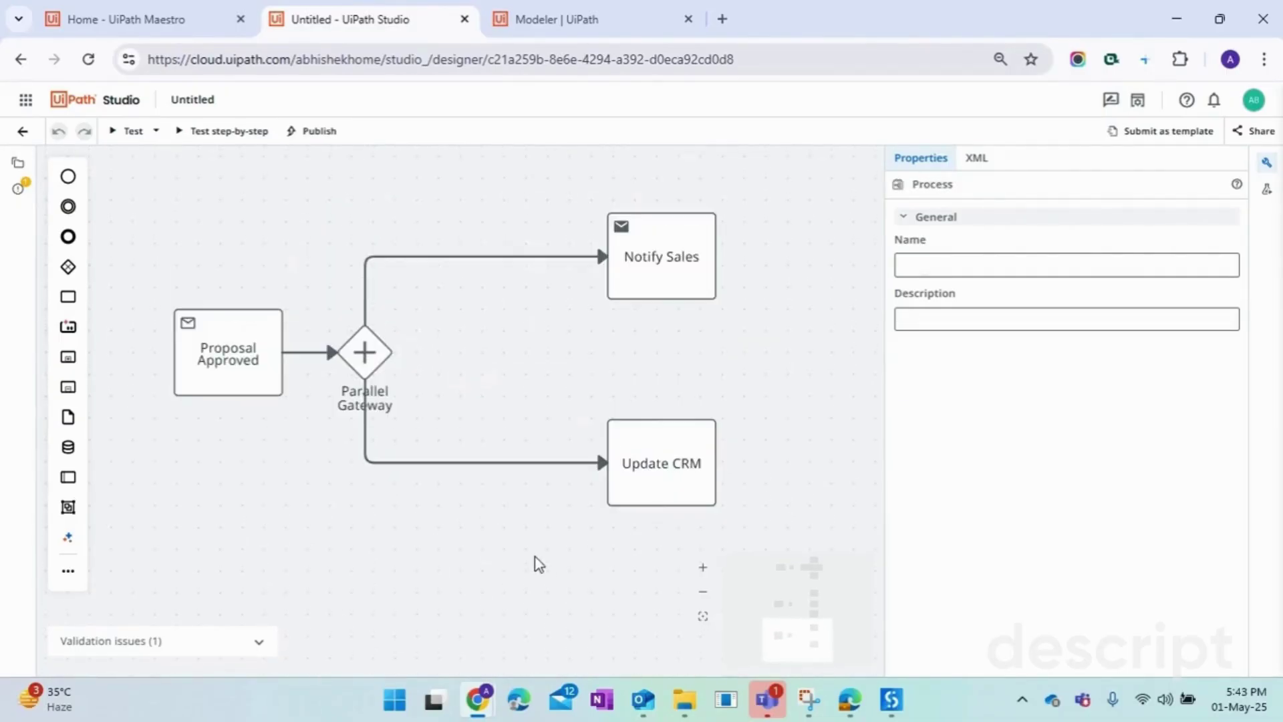
pyautogui.scroll(7, 464, 588)
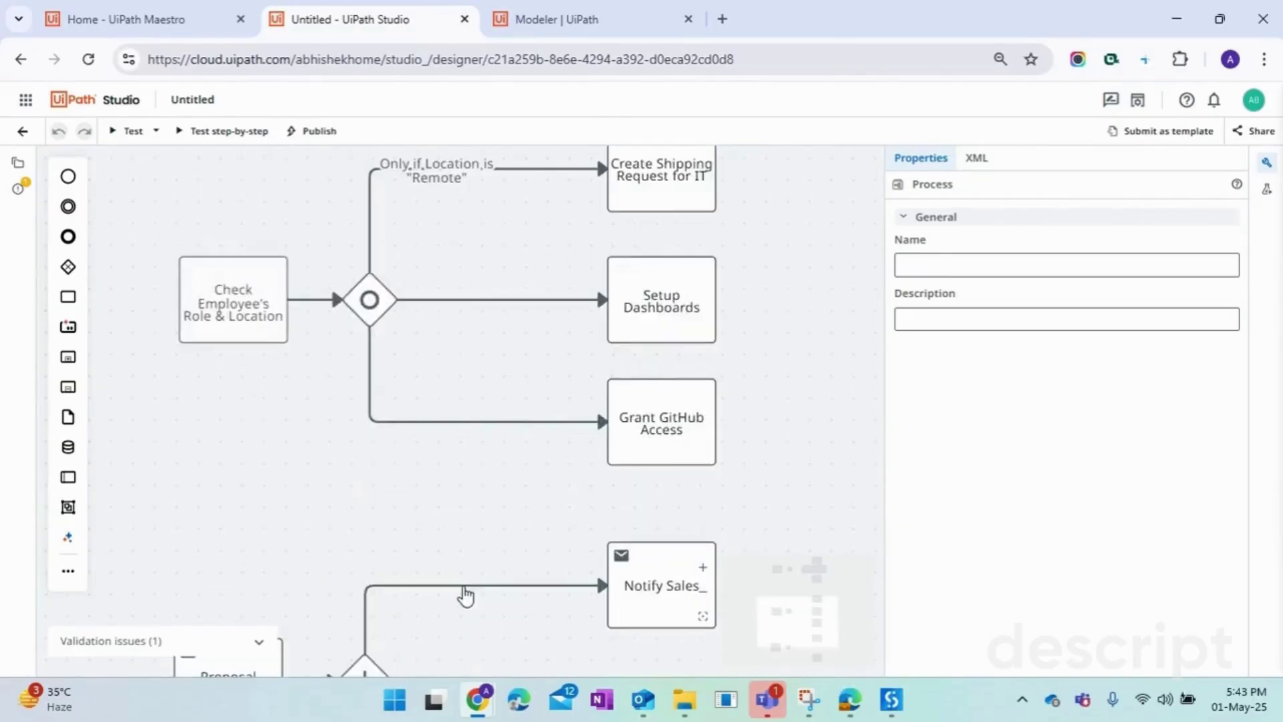
pyautogui.scroll(4, 464, 586)
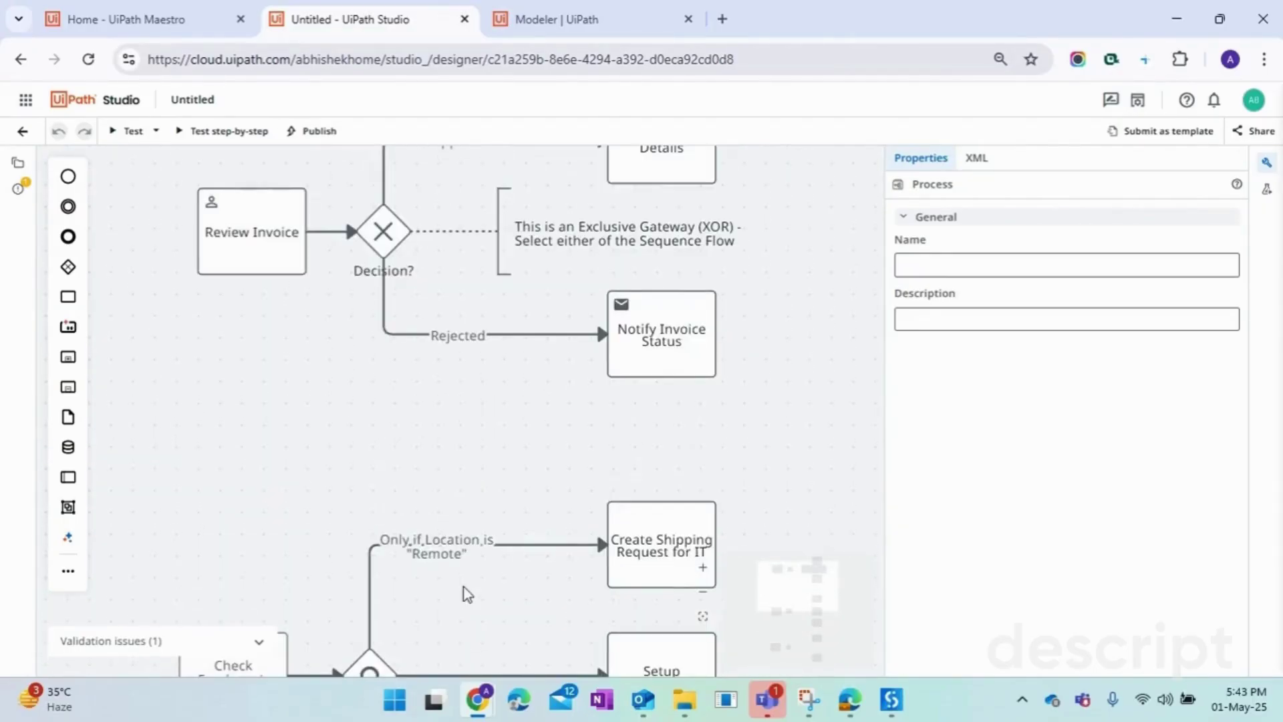
pyautogui.scroll(-10, 453, 580)
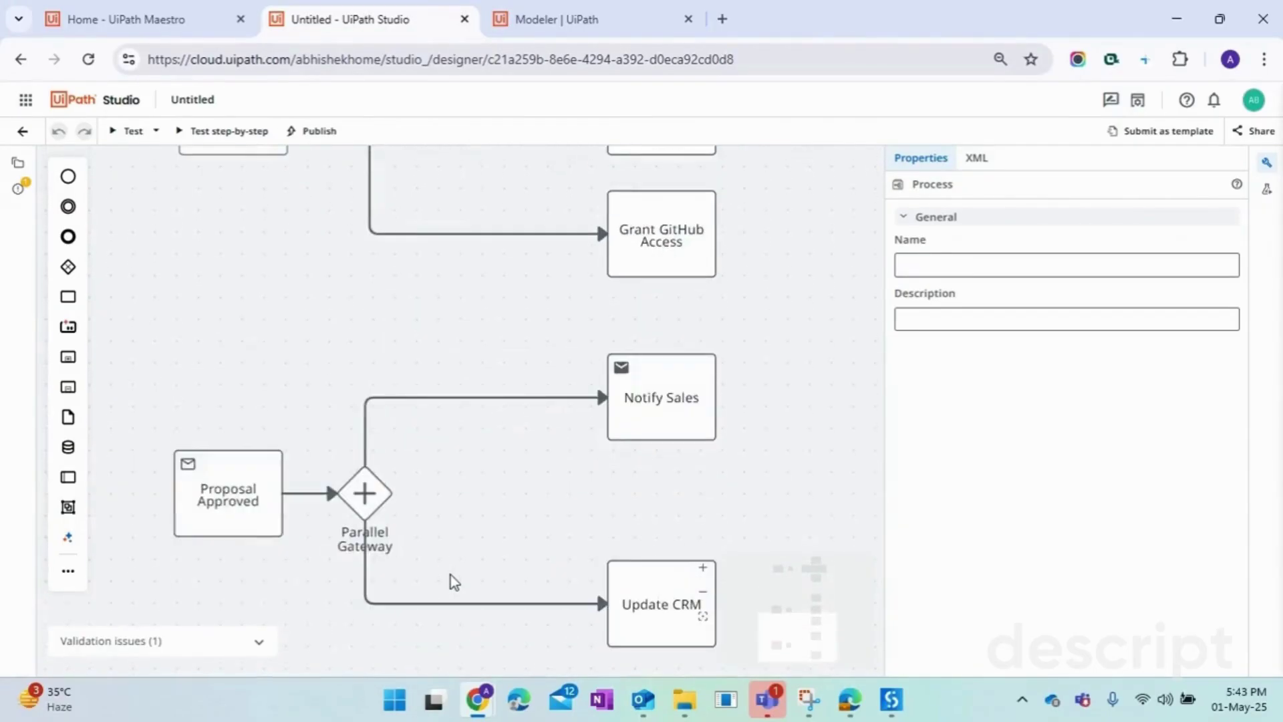
pyautogui.scroll(1, 553, 573)
pyautogui.scroll(-2, 554, 572)
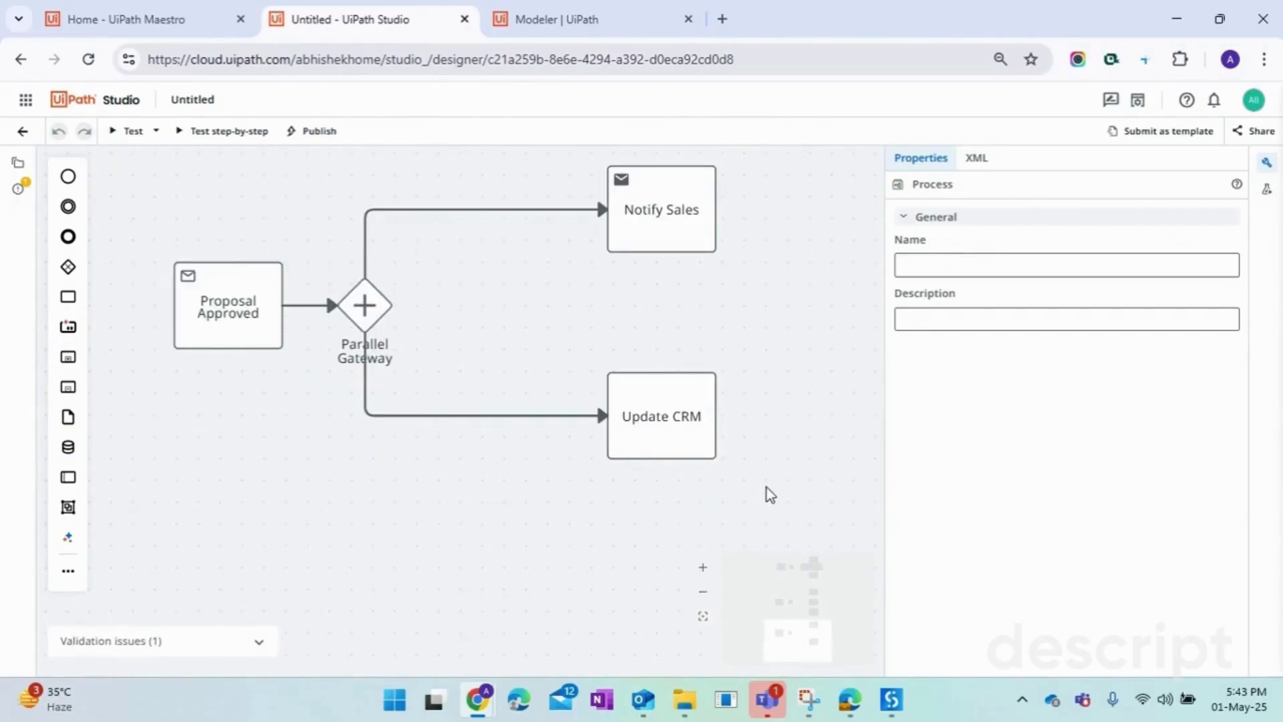
pyautogui.moveTo(767, 488); pyautogui.dragTo(147, 155)
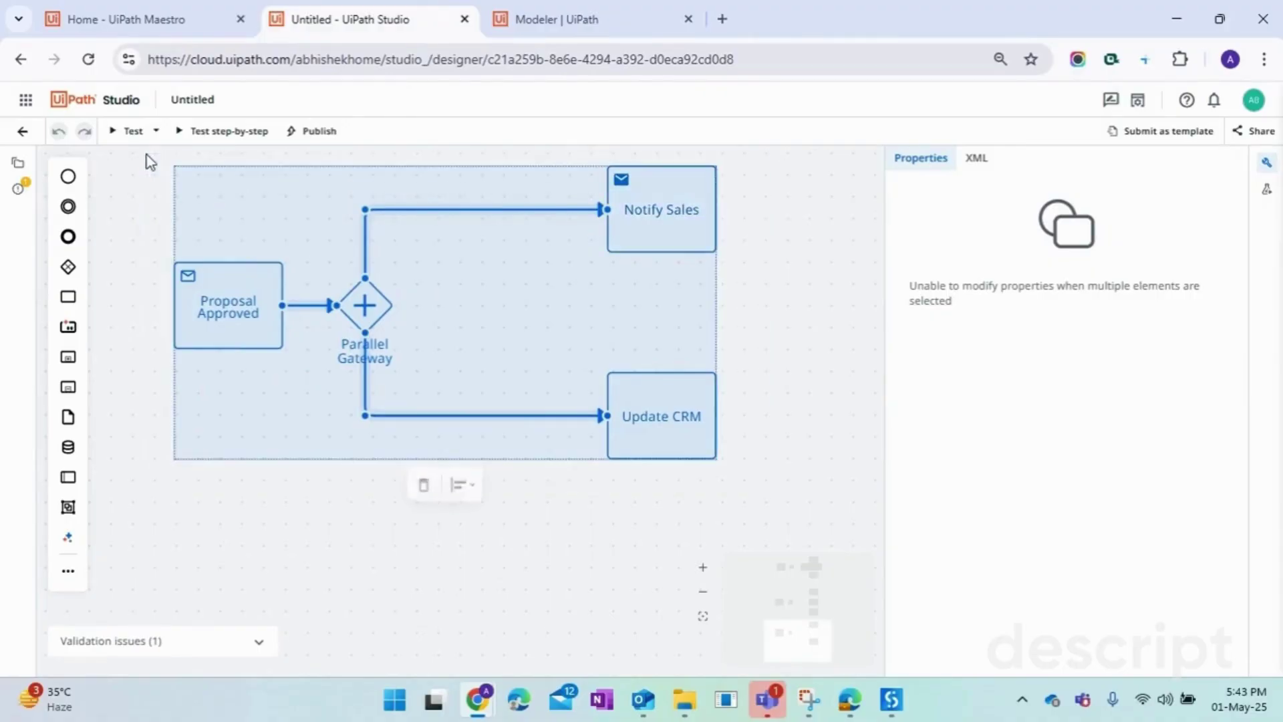
pyautogui.click(425, 485)
# - Delete the inclusive gateway example, including the employee check, shipping request, dashboards and GitHub access tasks
pyautogui.scroll(4, 564, 533)
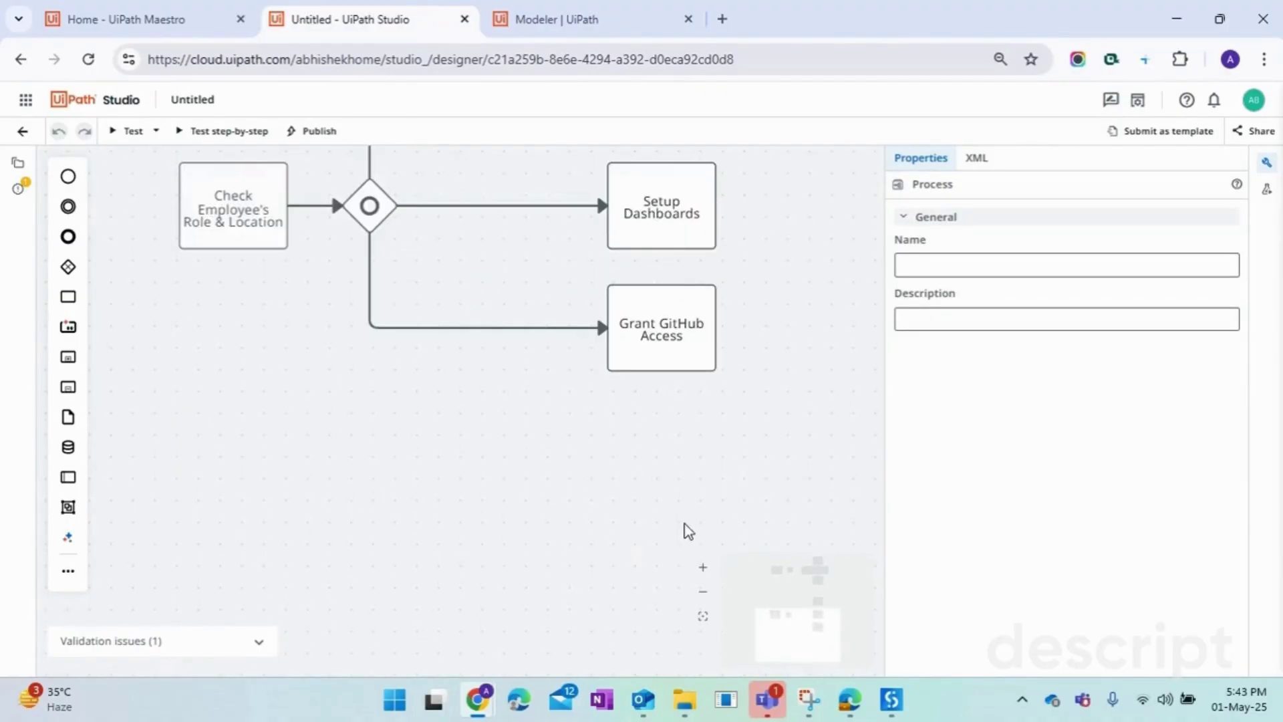
pyautogui.scroll(2, 689, 532)
pyautogui.moveTo(788, 502); pyautogui.dragTo(183, 132)
pyautogui.scroll(1, 445, 445)
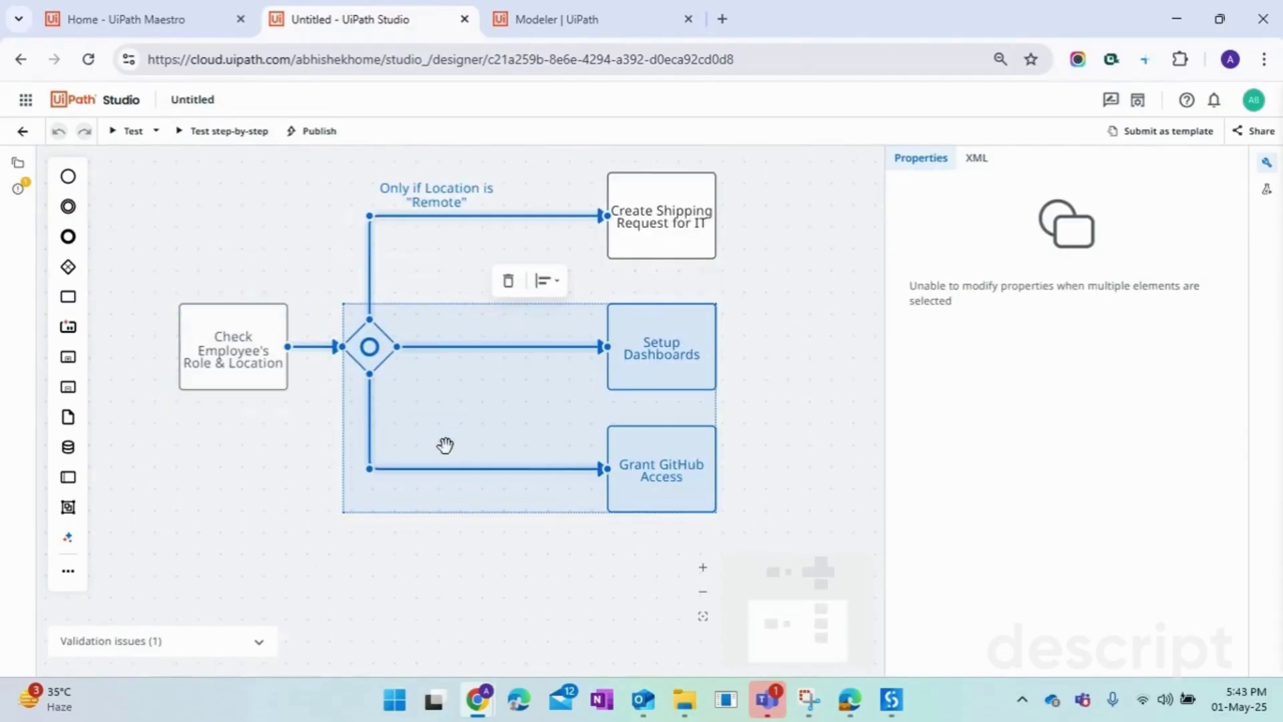
pyautogui.click(508, 281)
pyautogui.moveTo(778, 294)
pyautogui.mouseDown()
pyautogui.moveTo(108, 299)
pyautogui.moveTo(88, 379)
pyautogui.mouseUp()
pyautogui.click(641, 235)
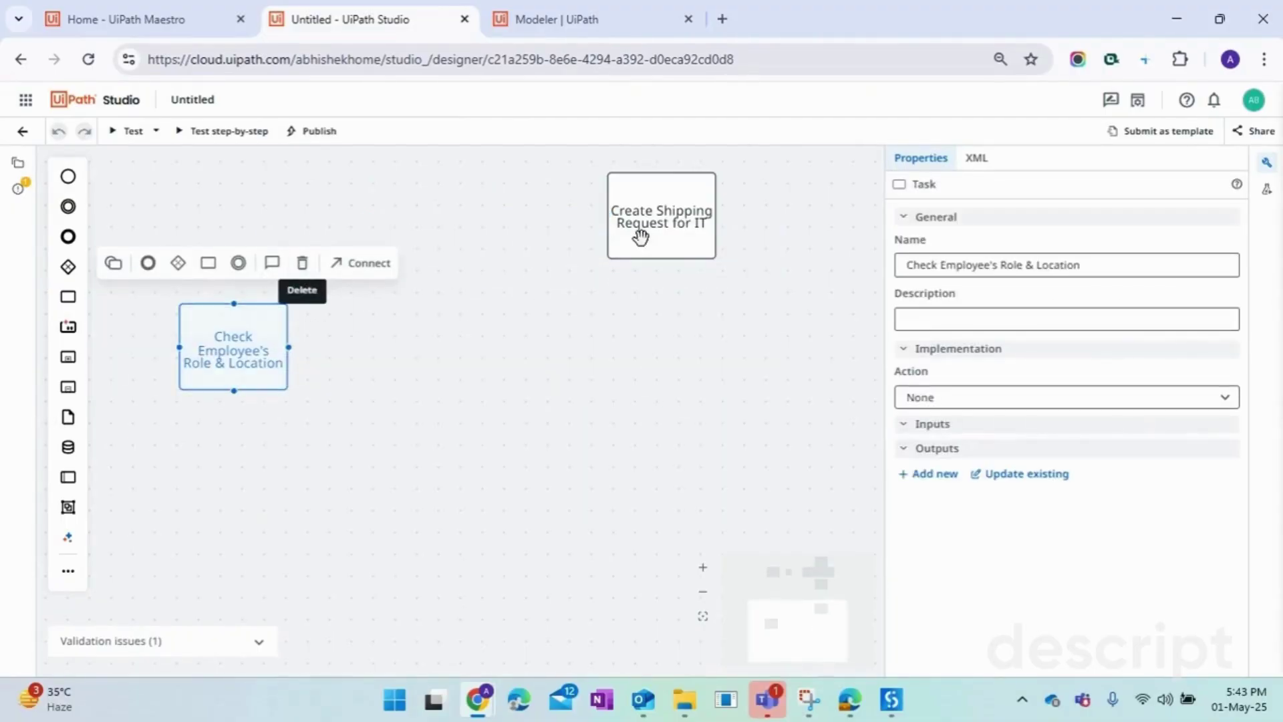
pyautogui.click(688, 318)
# - Review the diagram's validation issues and place an end event beyond the Extract Invoice Details task
pyautogui.scroll(6, 608, 447)
pyautogui.scroll(2, 610, 475)
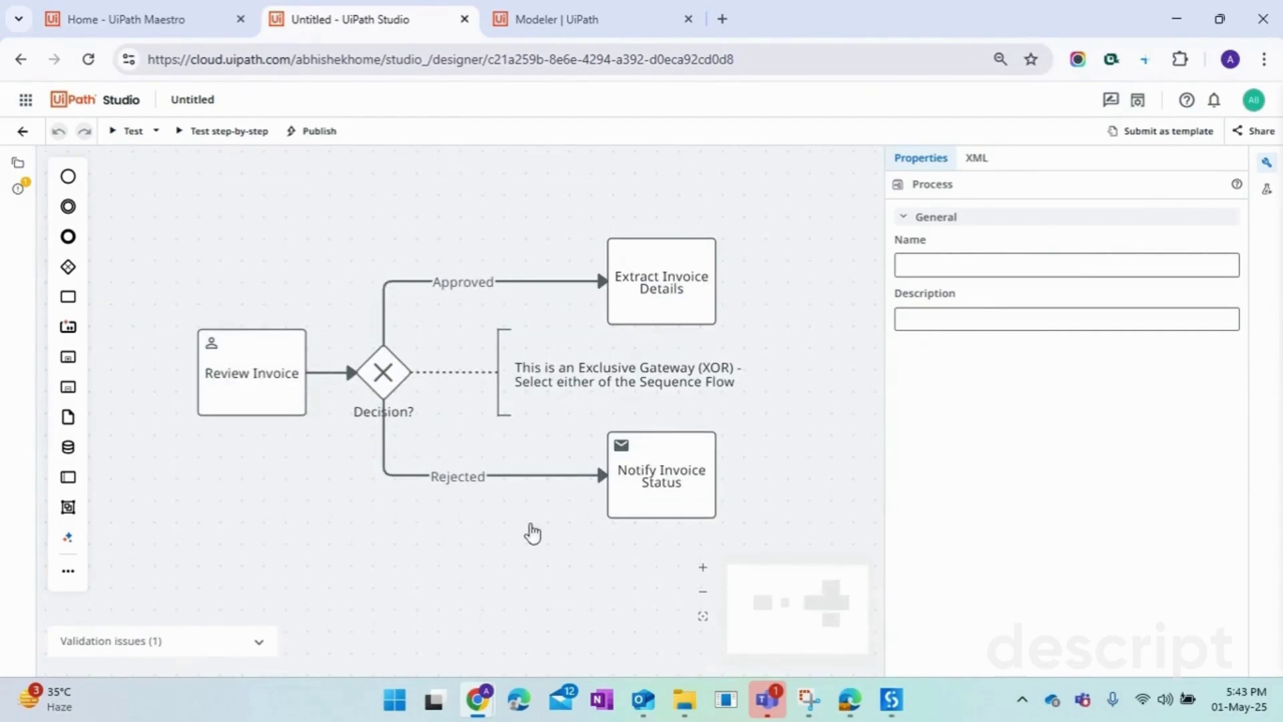
pyautogui.click(261, 645)
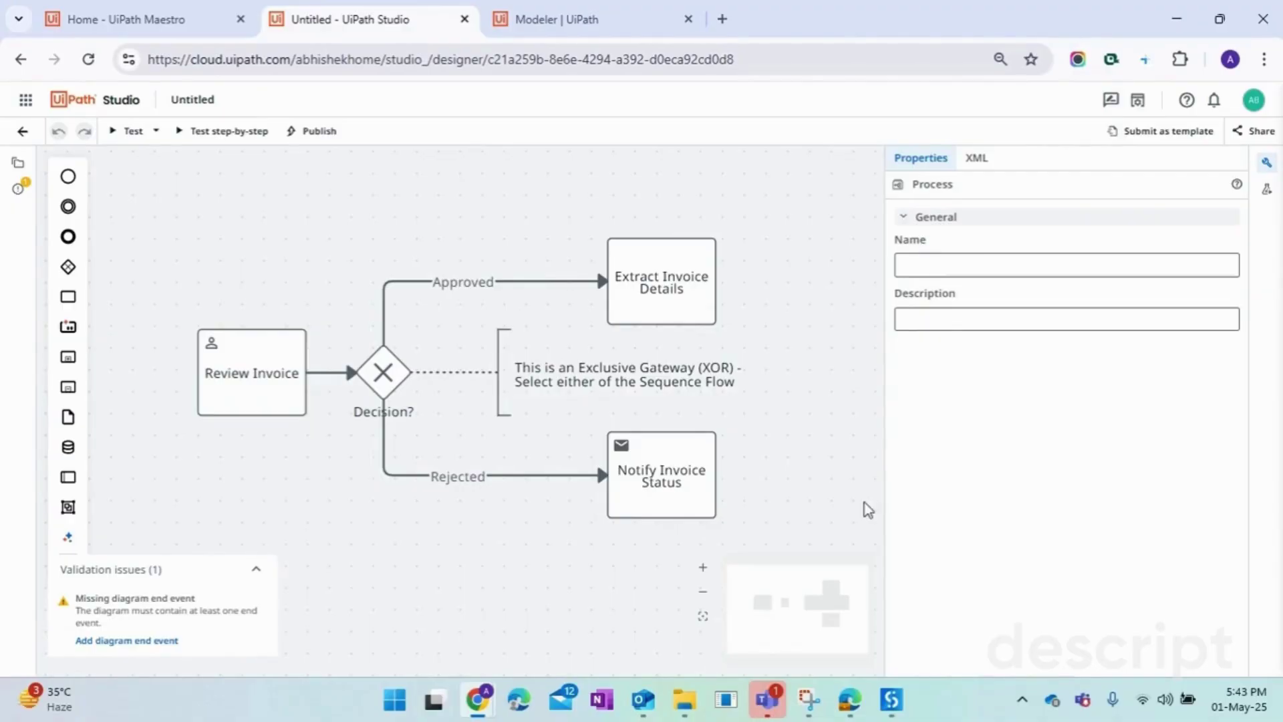
pyautogui.moveTo(67, 238); pyautogui.dragTo(813, 282)
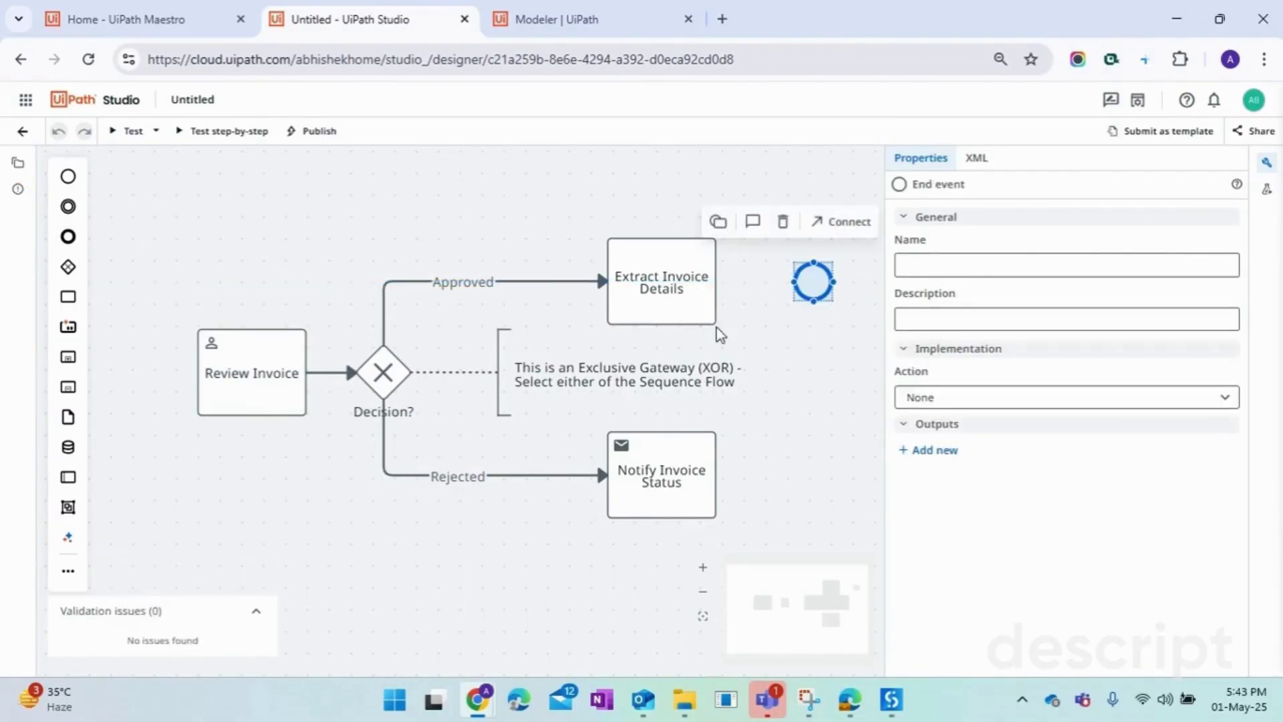
# - Connect the Extract Invoice Details task to the end event and collapse the validation issues list
pyautogui.click(677, 274)
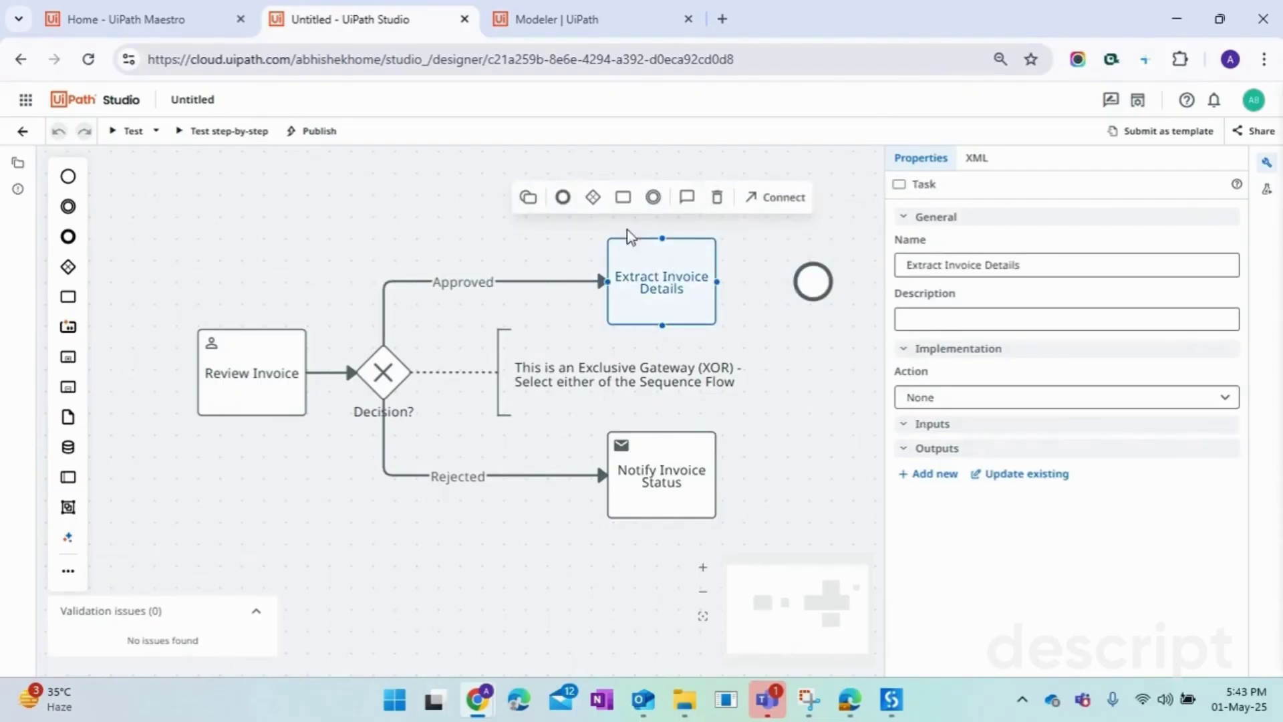
pyautogui.click(769, 197)
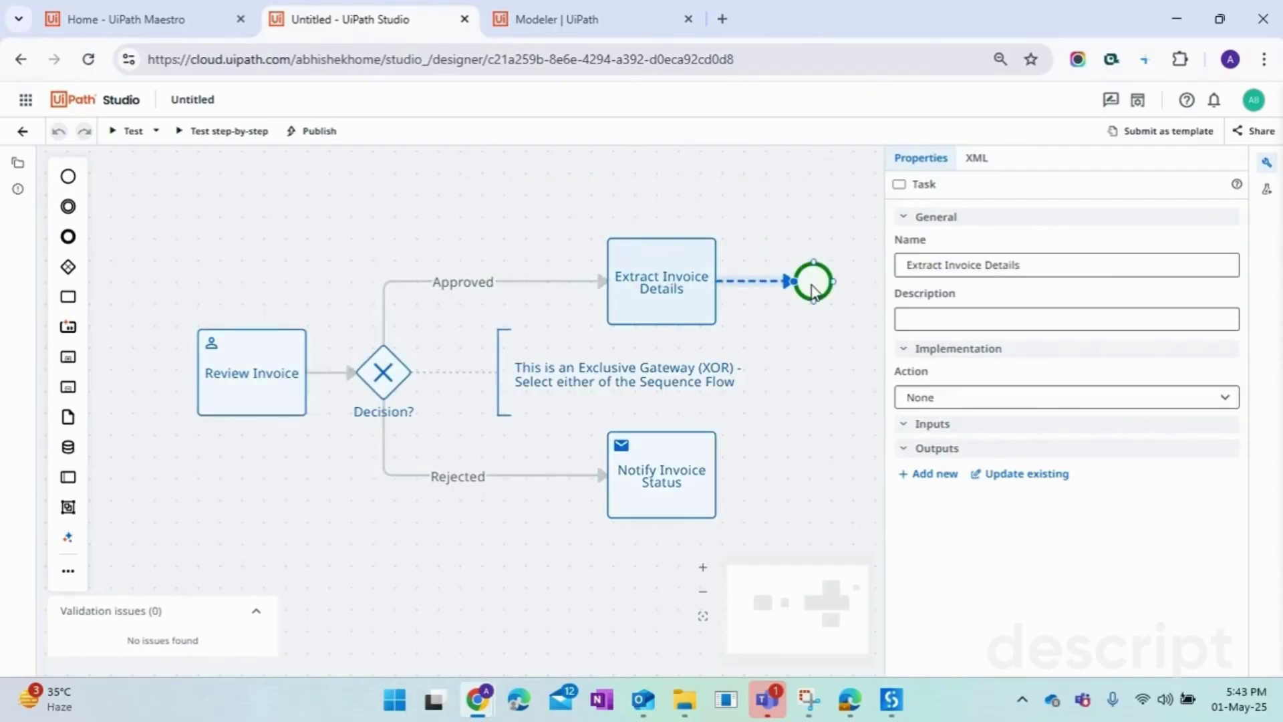
pyautogui.click(811, 364)
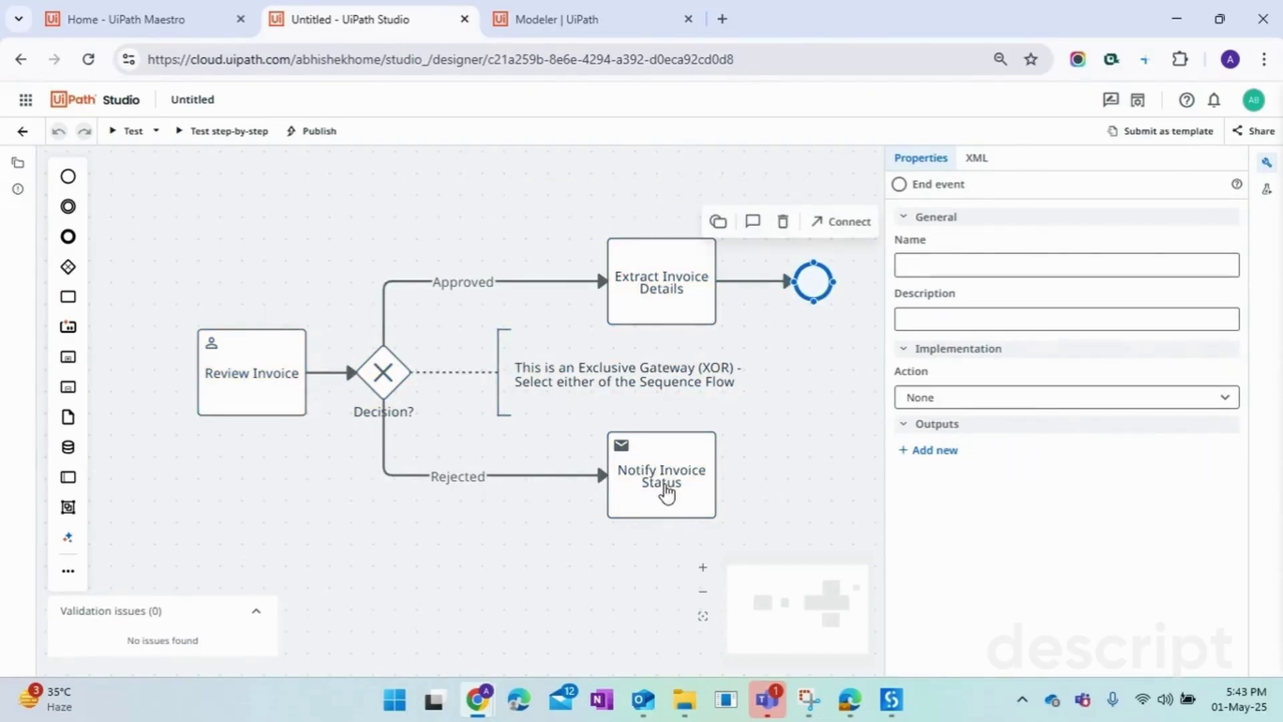
pyautogui.click(667, 494)
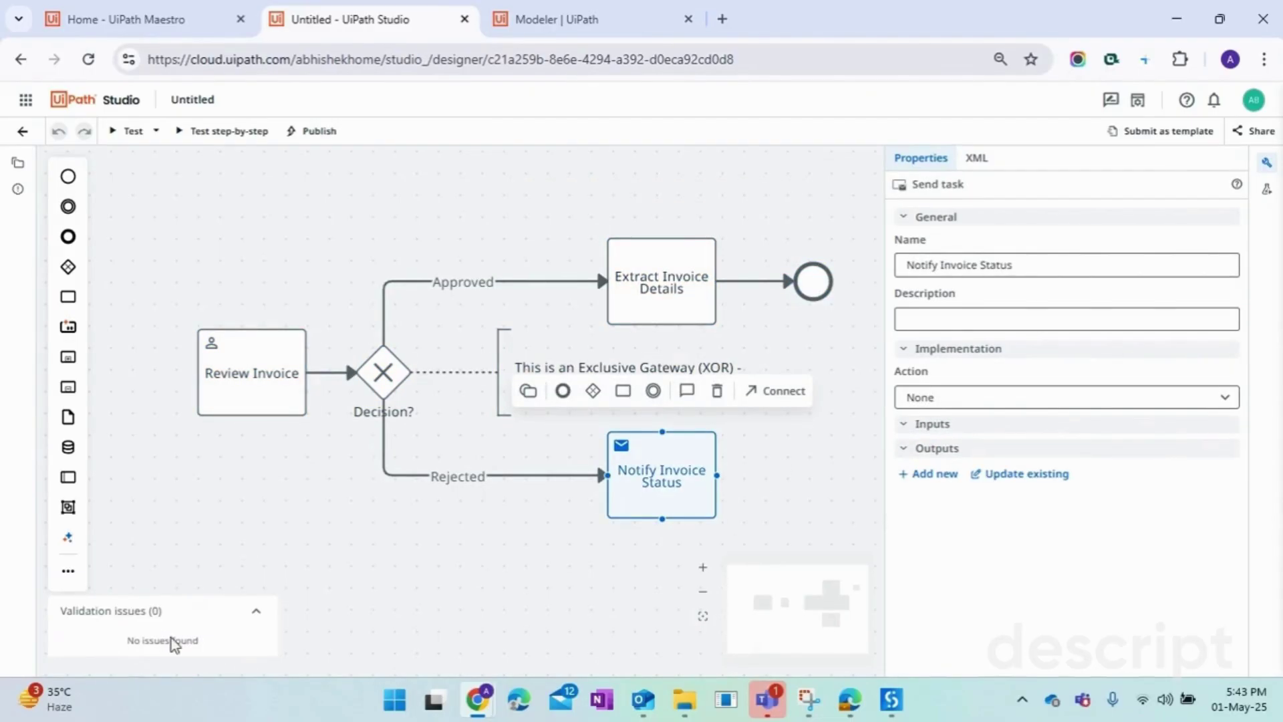
pyautogui.click(257, 611)
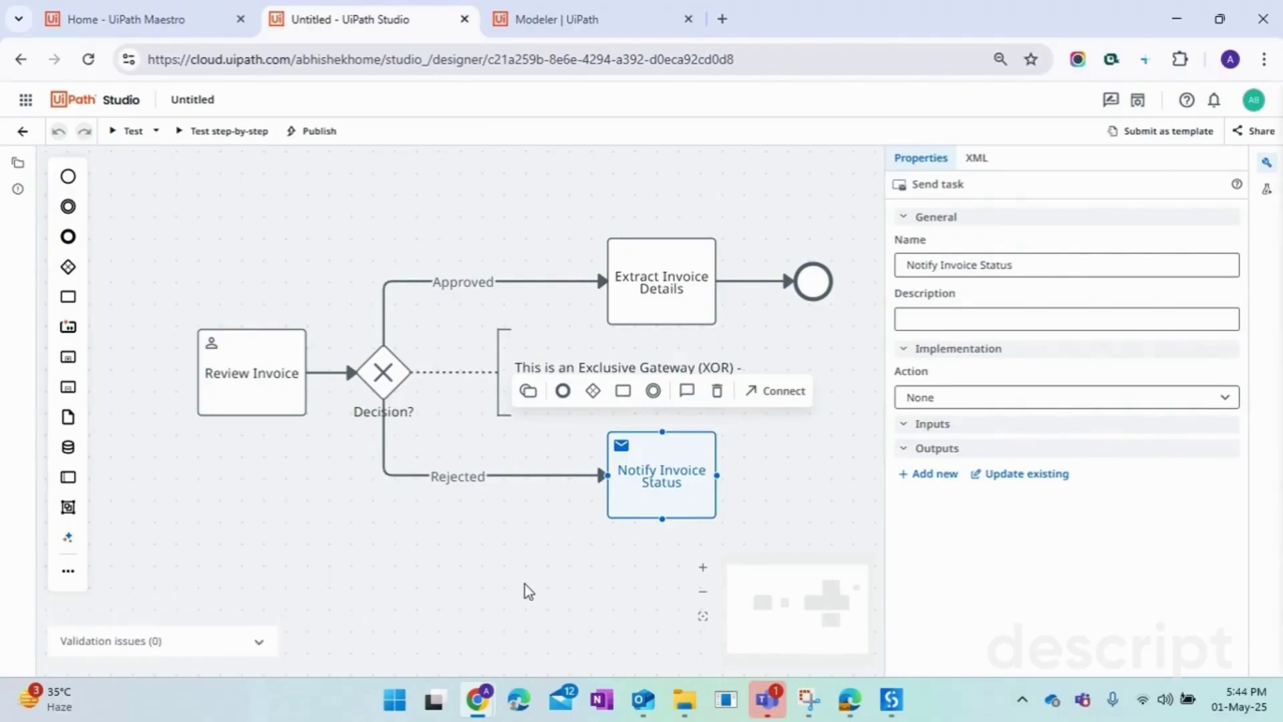
pyautogui.click(508, 590)
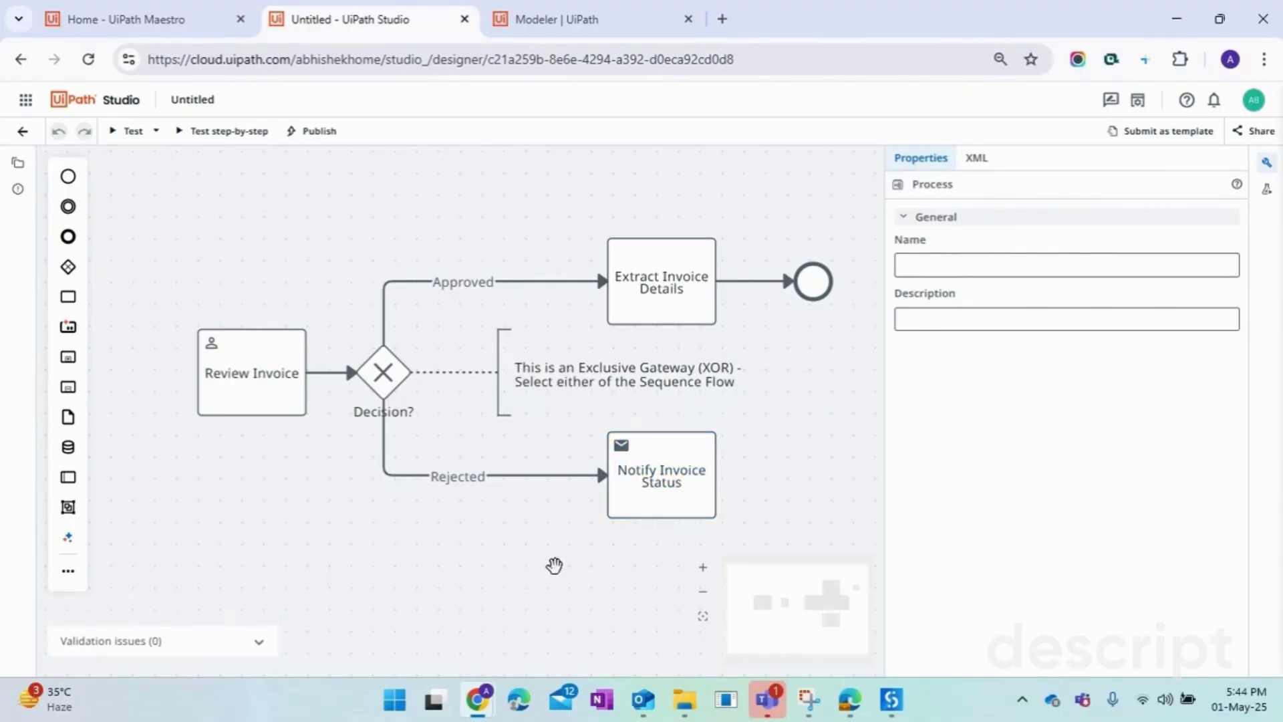
# - Delete the Notify Invoice Status task and place an end event connected from the Decision? gateway below the annotation instead
pyautogui.moveTo(555, 564); pyautogui.dragTo(381, 573)
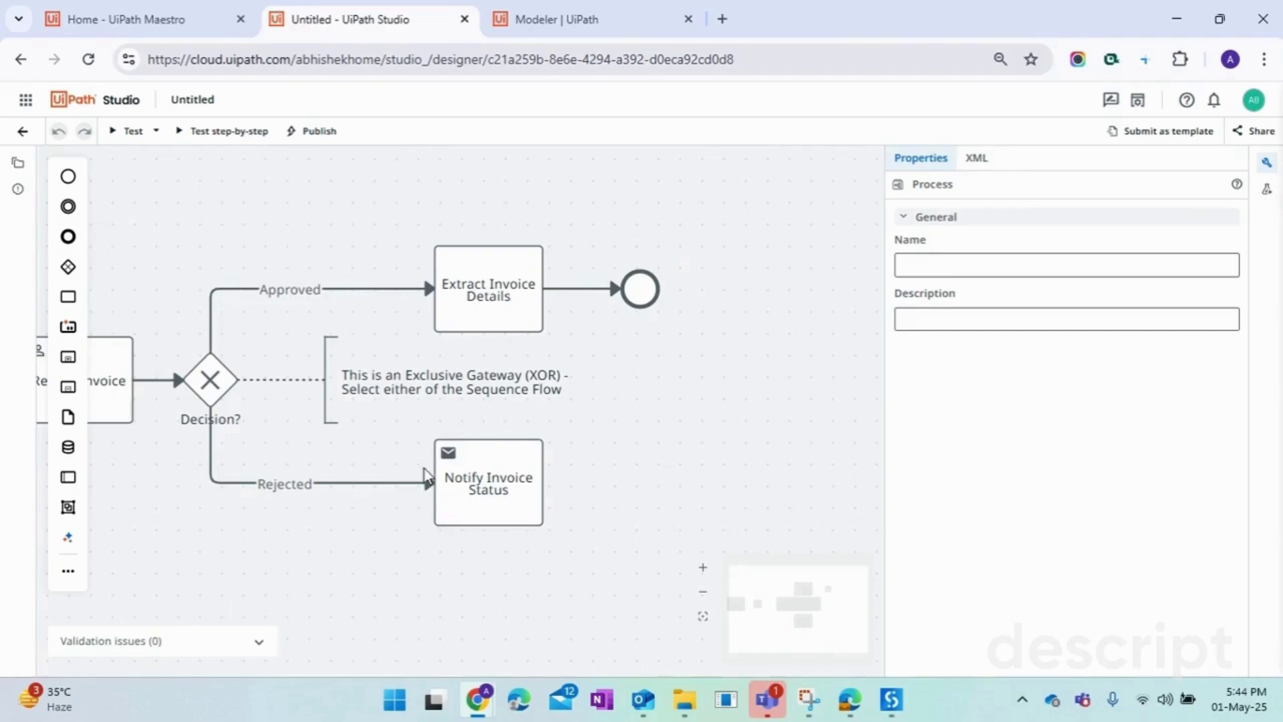
pyautogui.click(504, 491)
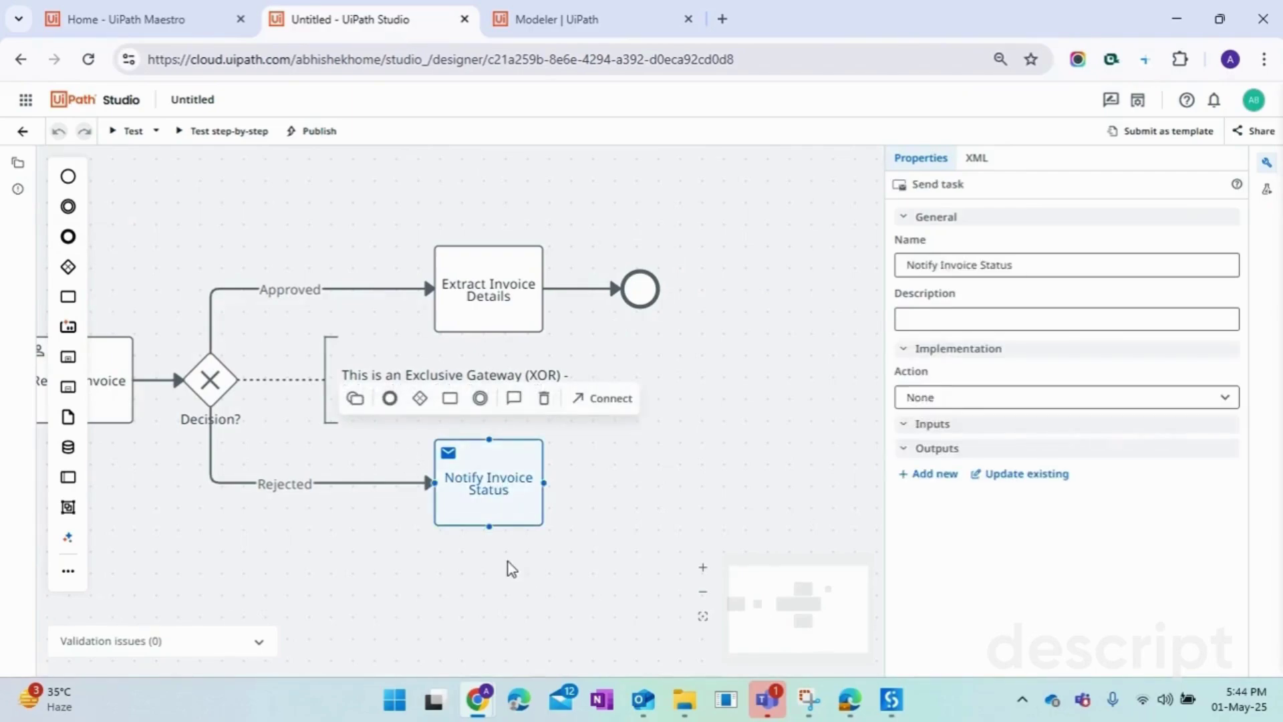
pyautogui.press('Delete')
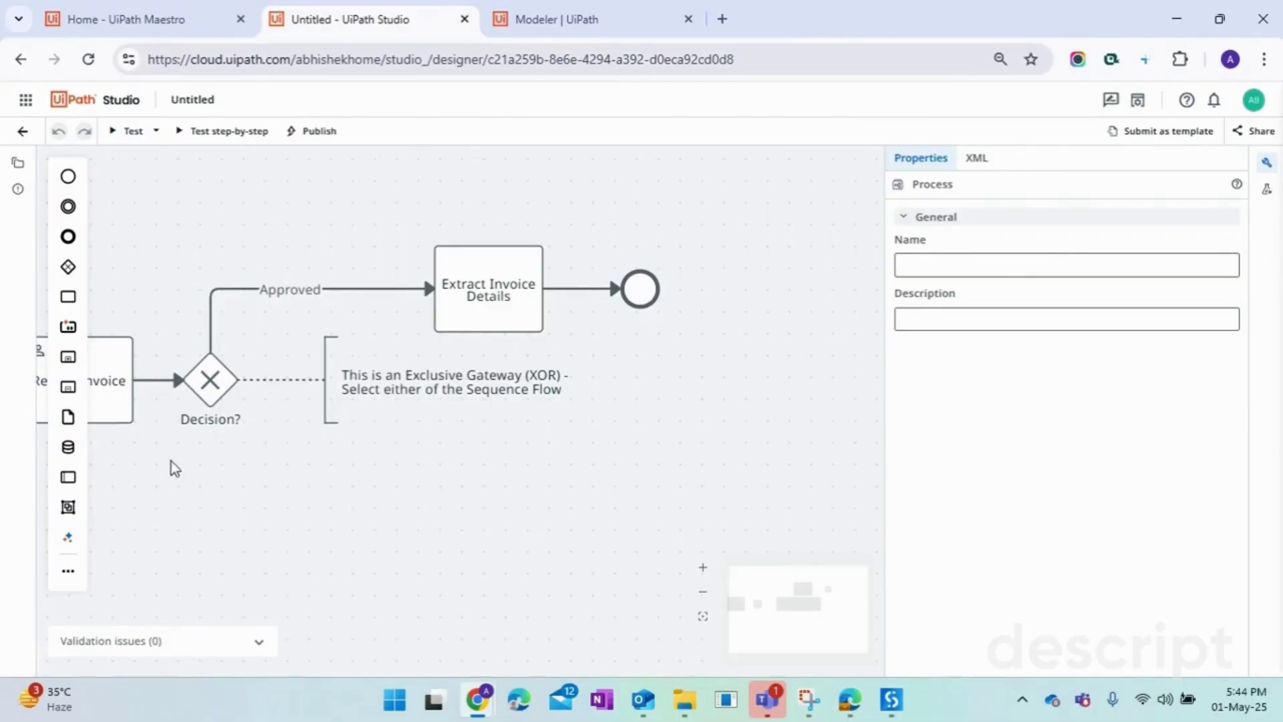
pyautogui.click(210, 382)
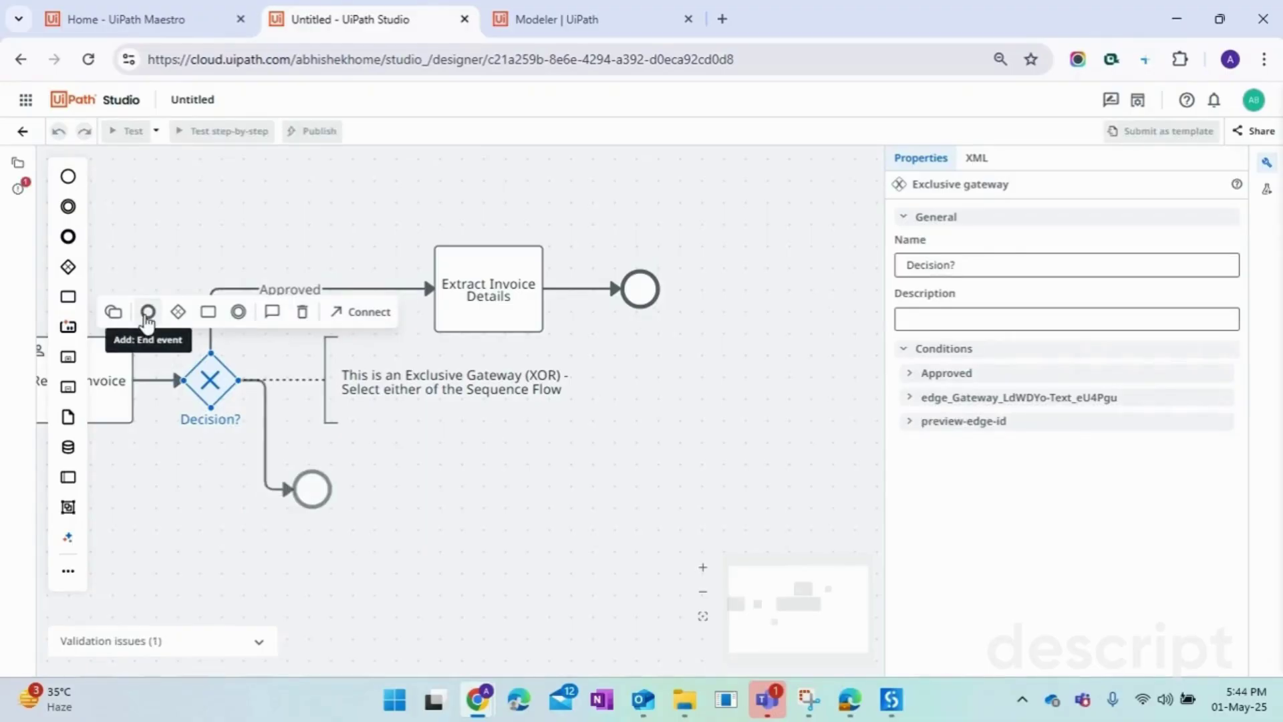
pyautogui.click(148, 321)
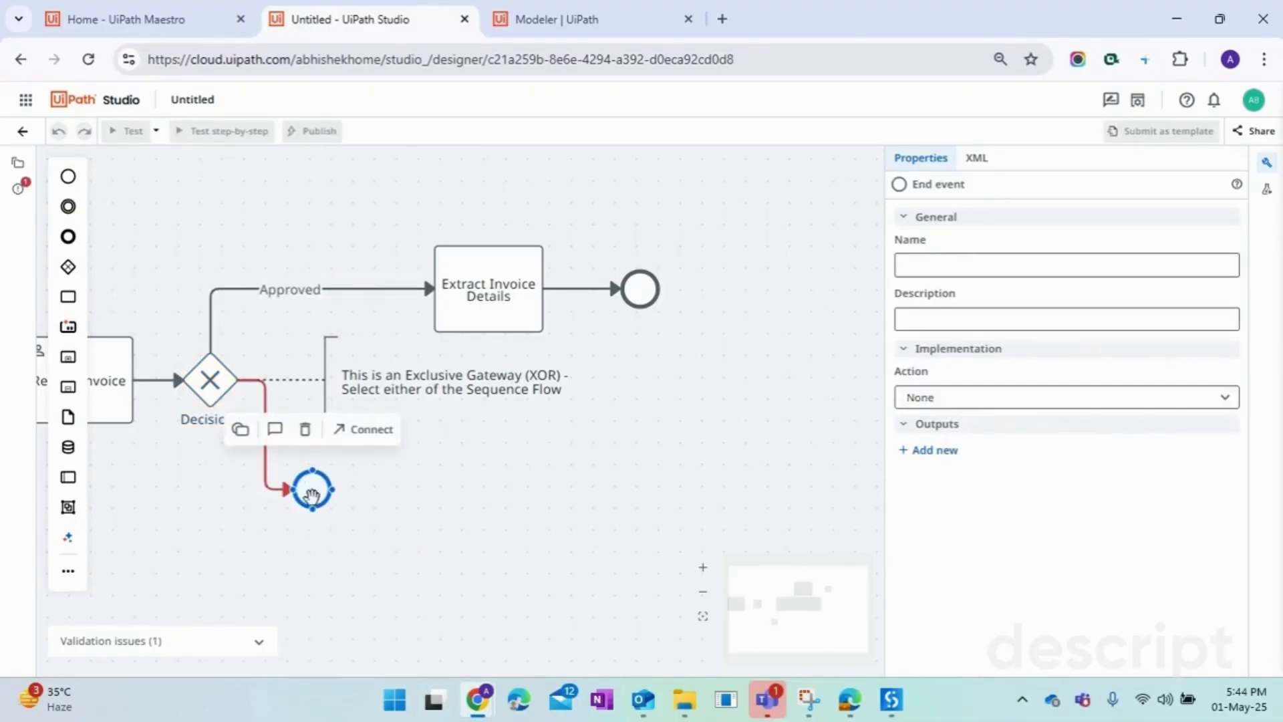
pyautogui.moveTo(309, 489); pyautogui.dragTo(490, 519)
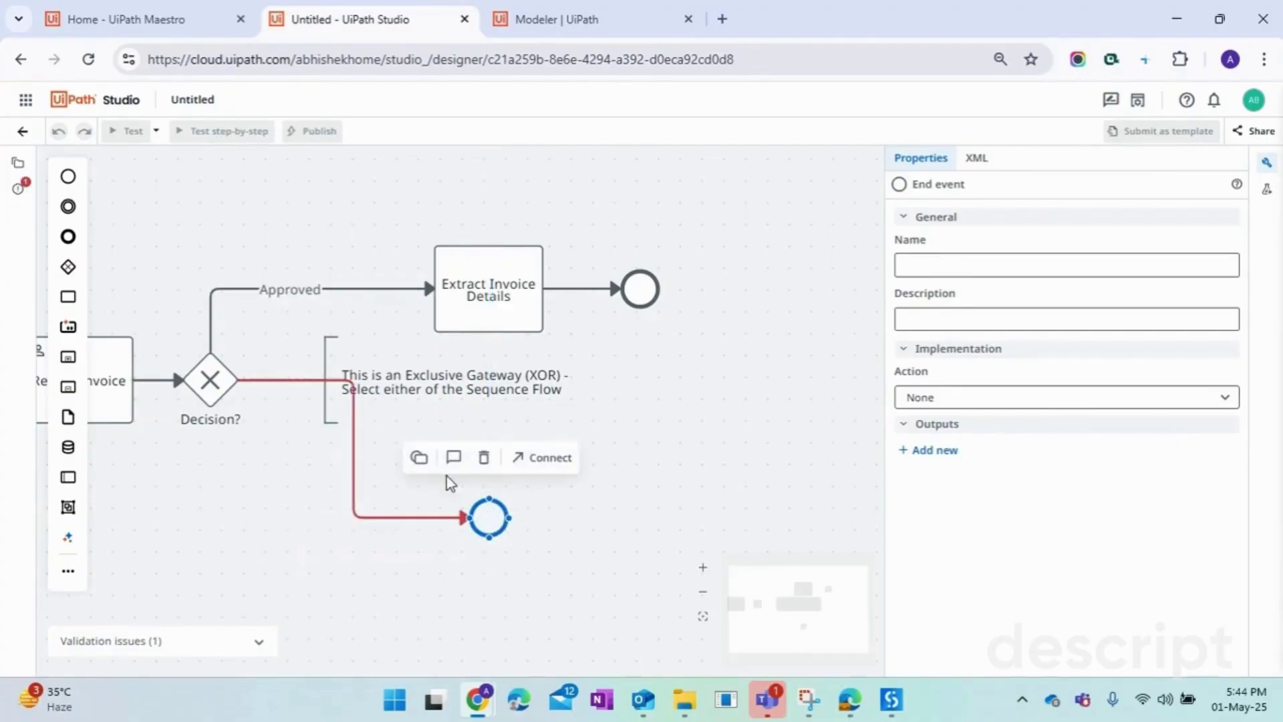
# - Change the new end event to a message end event and name it Notify Invoice Rejected
pyautogui.click(419, 464)
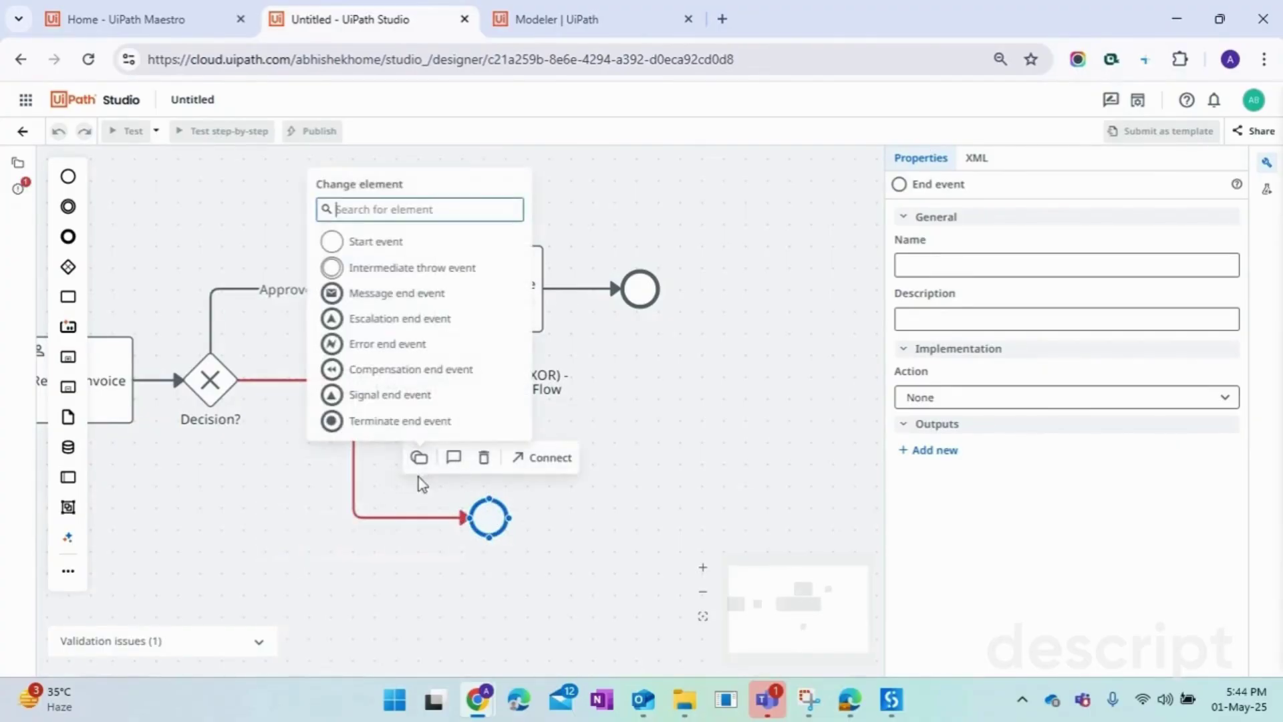
pyautogui.click(403, 294)
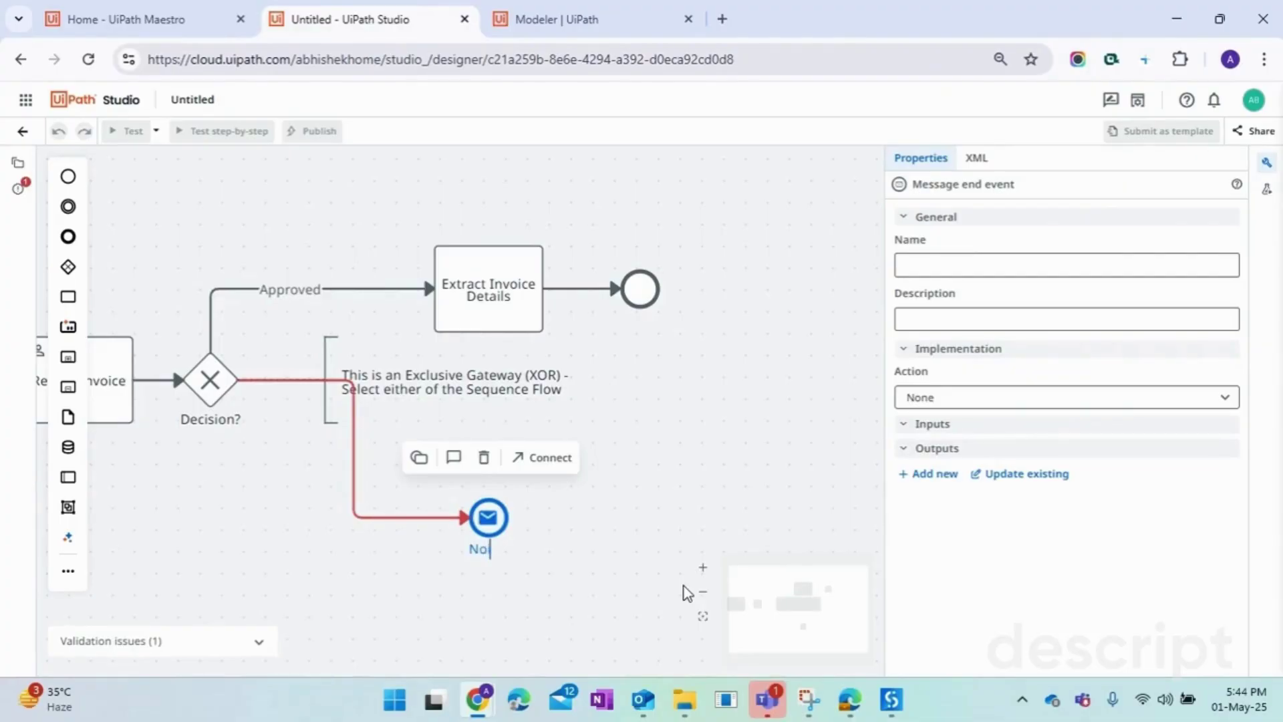
pyautogui.write('Invoice Rejected')
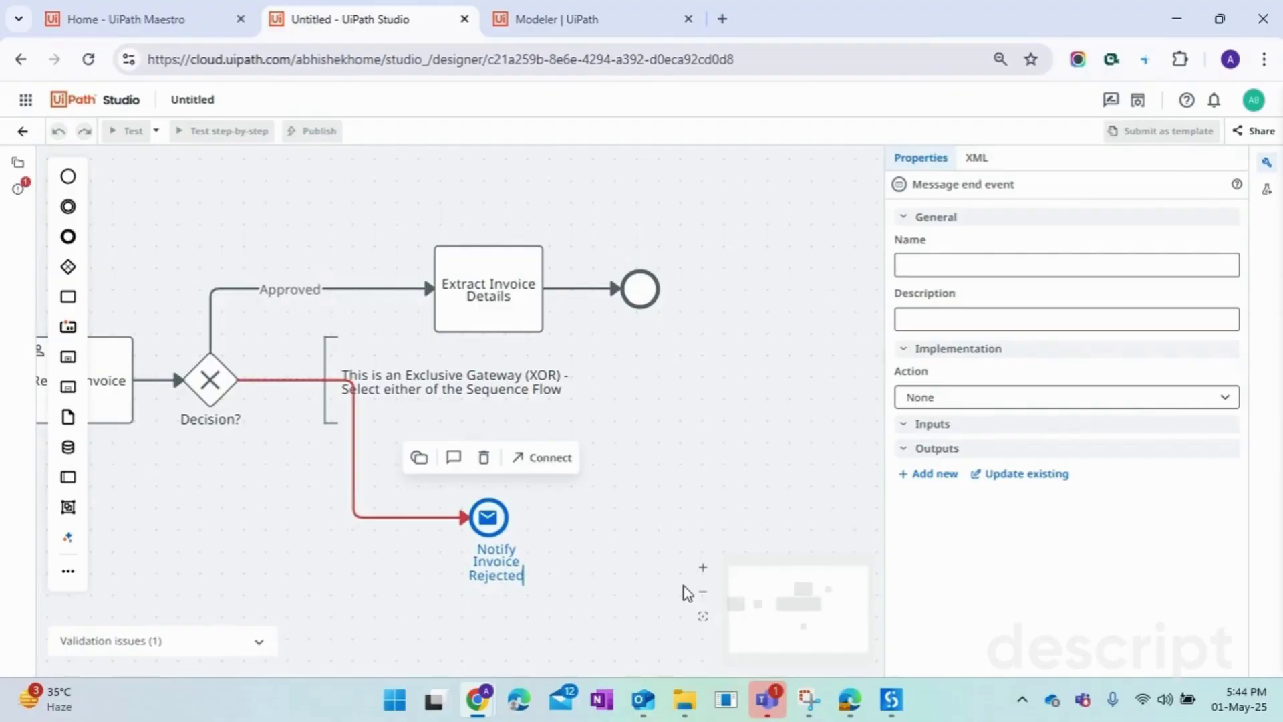
pyautogui.click(673, 487)
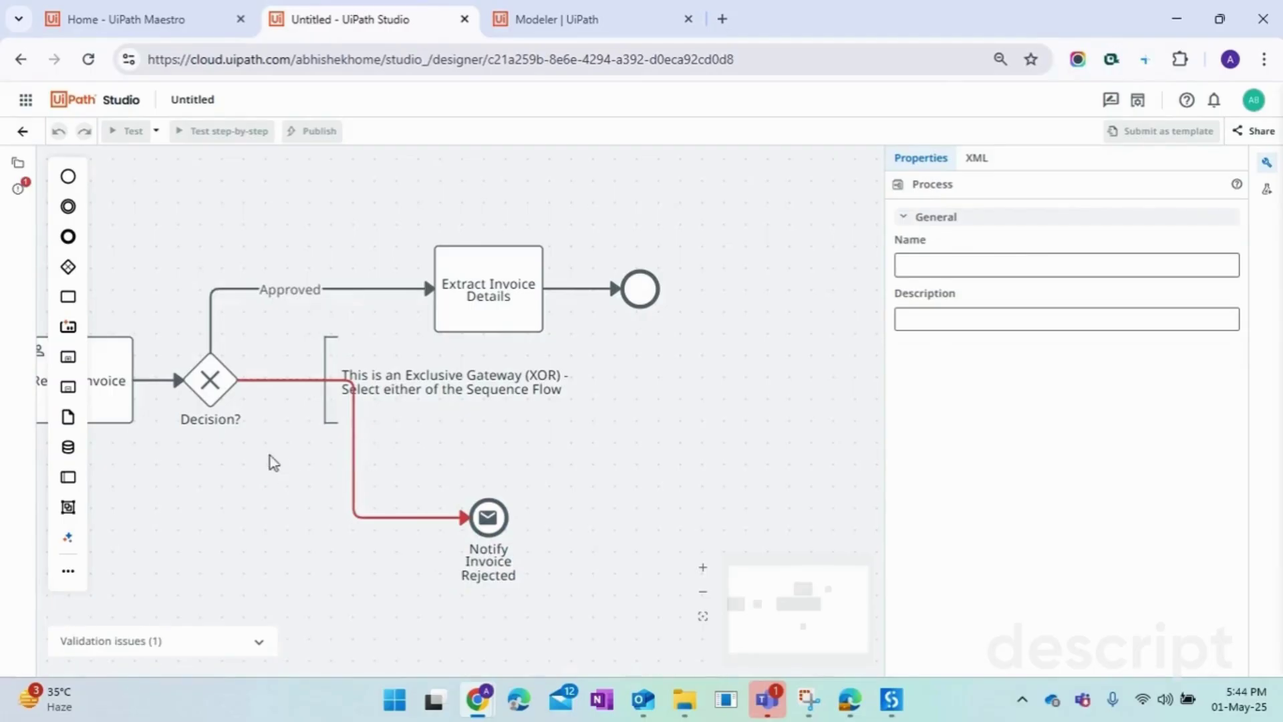
# - Reroute the sequence flow to the message end event so it leaves from the bottom of the Decision? gateway
pyautogui.click(242, 380)
pyautogui.moveTo(237, 381); pyautogui.dragTo(211, 411)
pyautogui.click(438, 556)
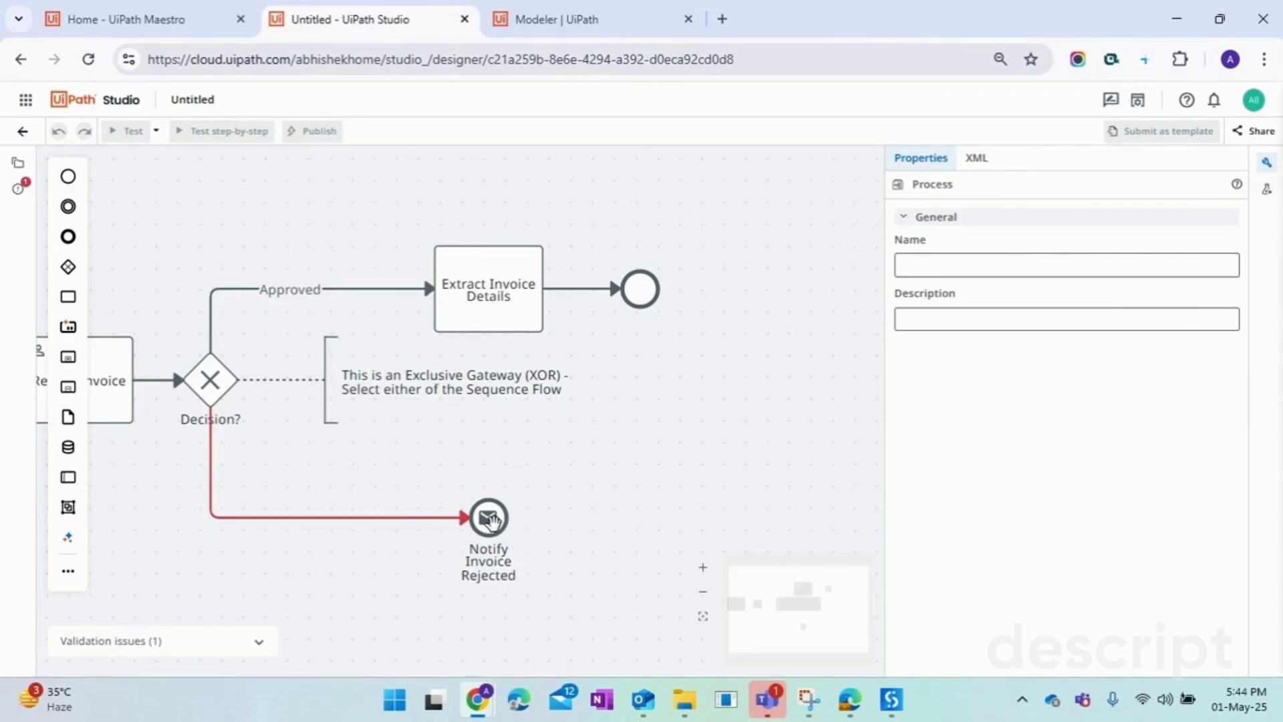
# - Set the Notify Invoice Rejected event's action to Execute connector activity
pyautogui.click(490, 519)
pyautogui.click(1018, 400)
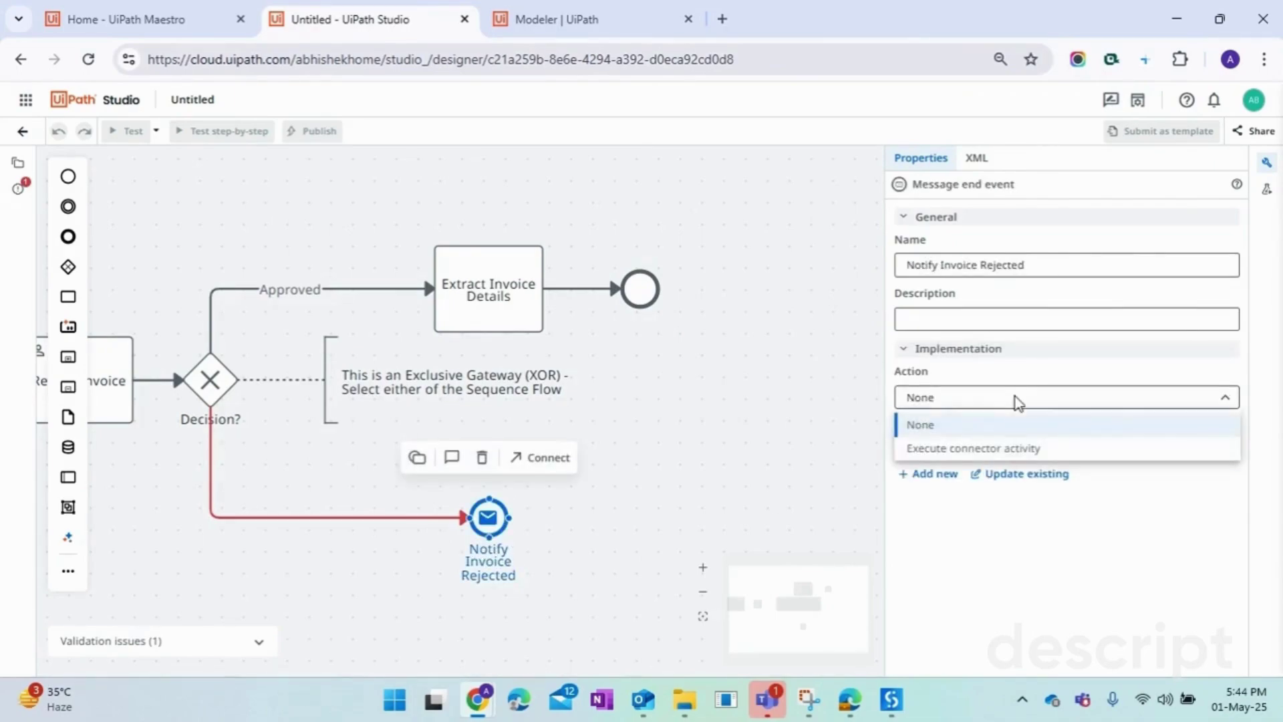
pyautogui.click(997, 449)
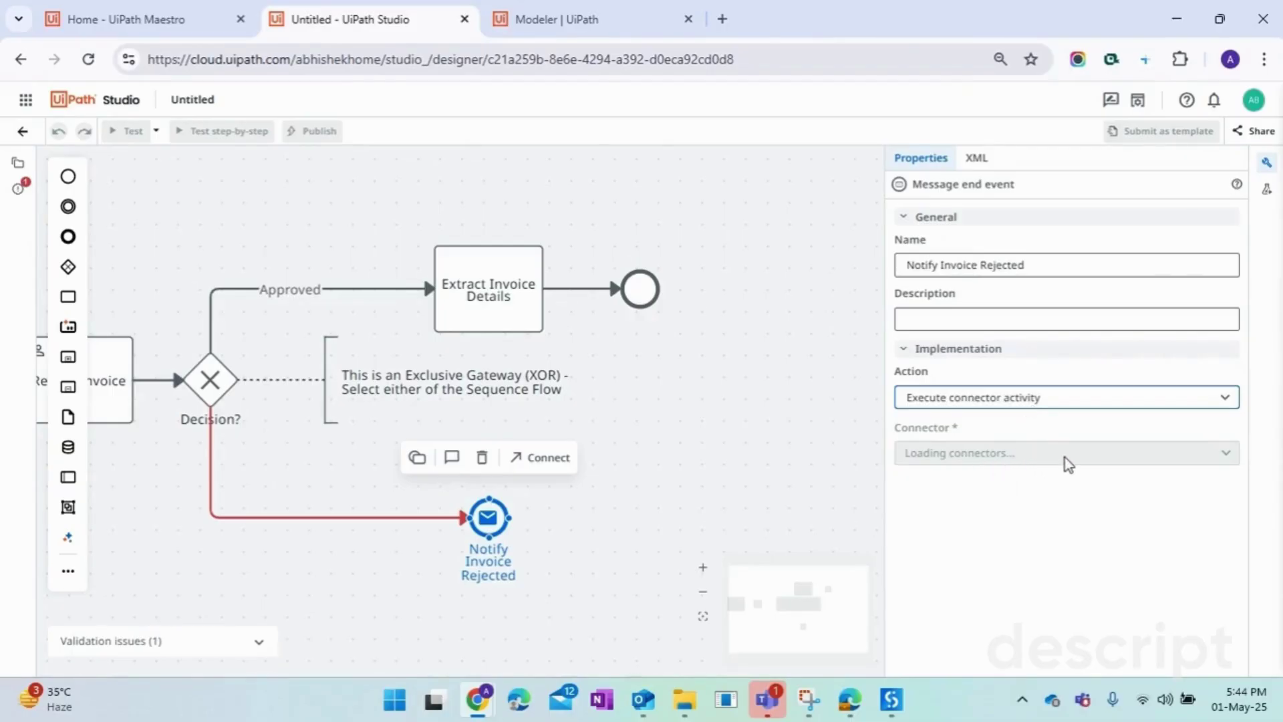
pyautogui.click(698, 524)
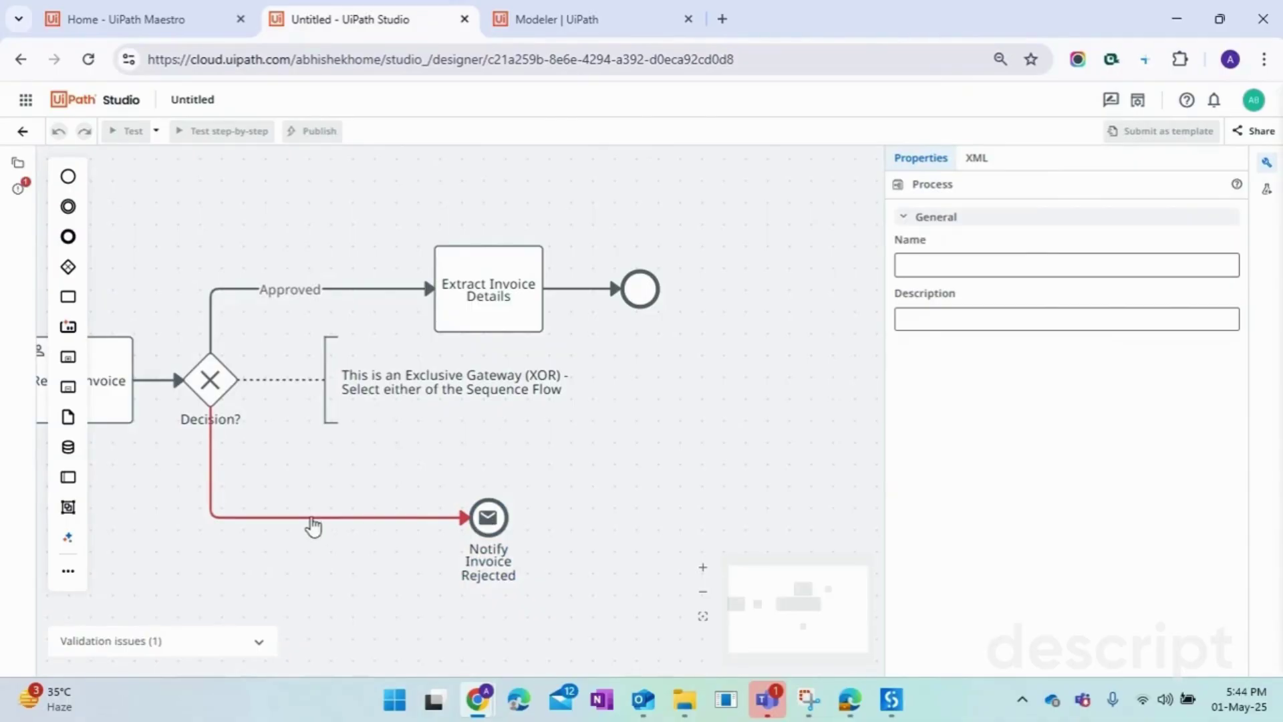
# - Name the sequence flow from the gateway to the Notify Invoice Rejected event Rejected and enter its condition
pyautogui.click(309, 518)
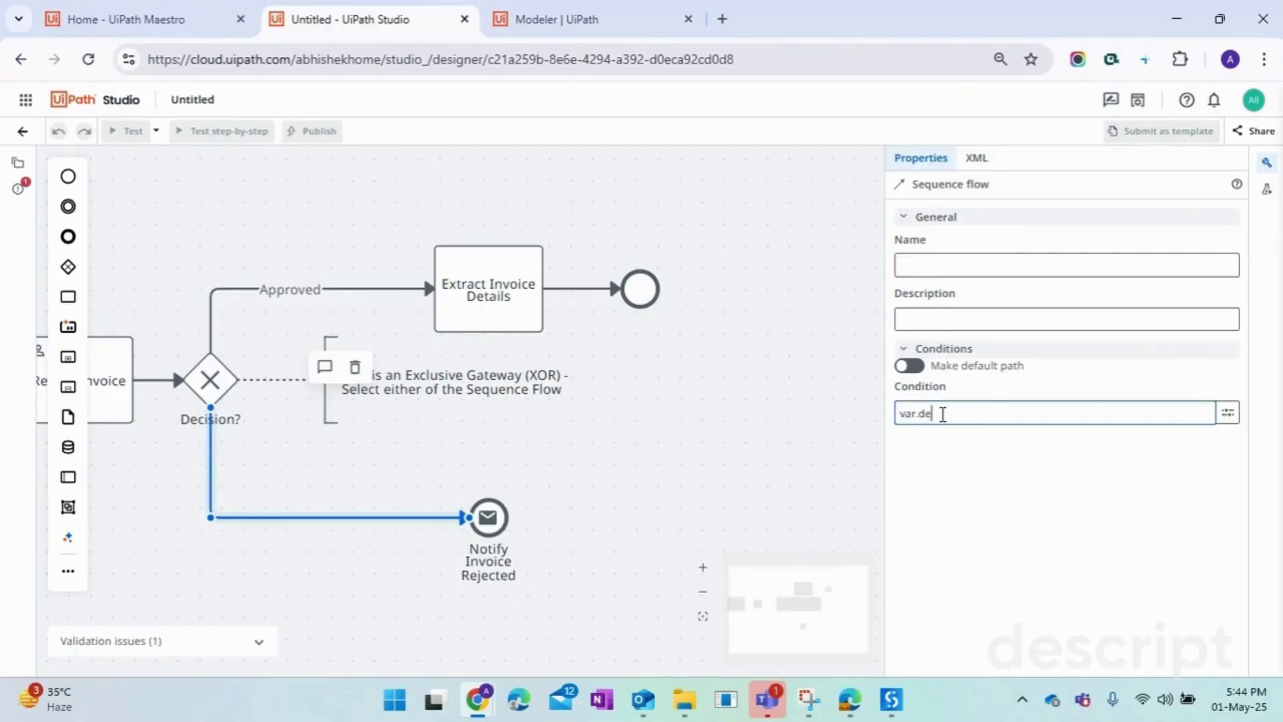
pyautogui.doubleClick(943, 414)
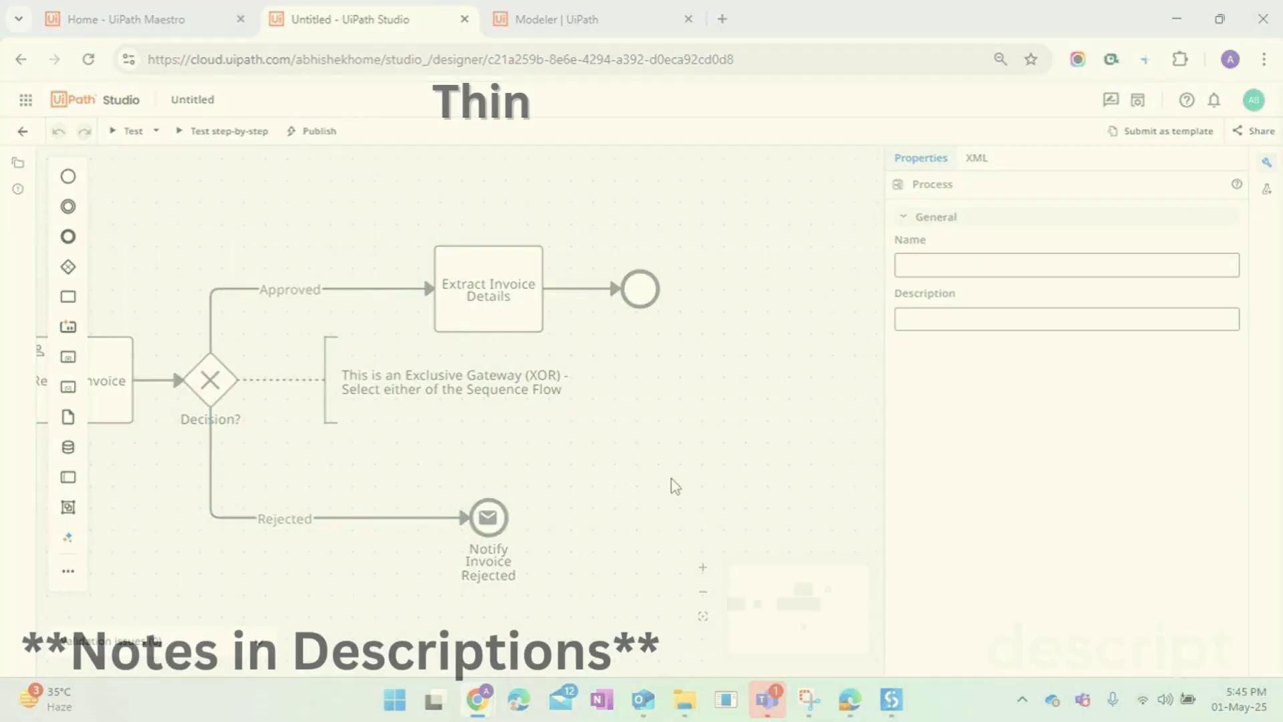